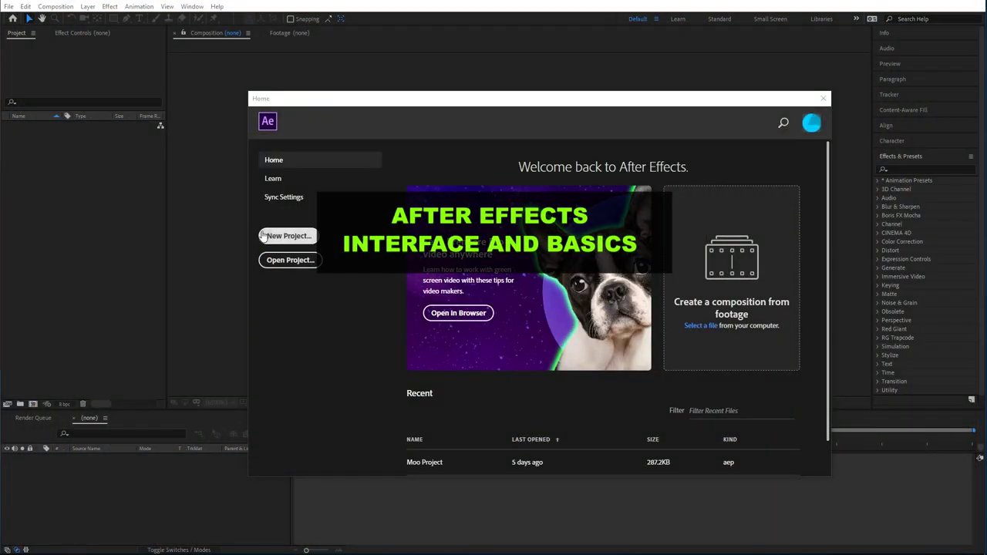
Create a new project and import the still image cow.jpg from the 03_Stills folder.
left_click(303, 236)
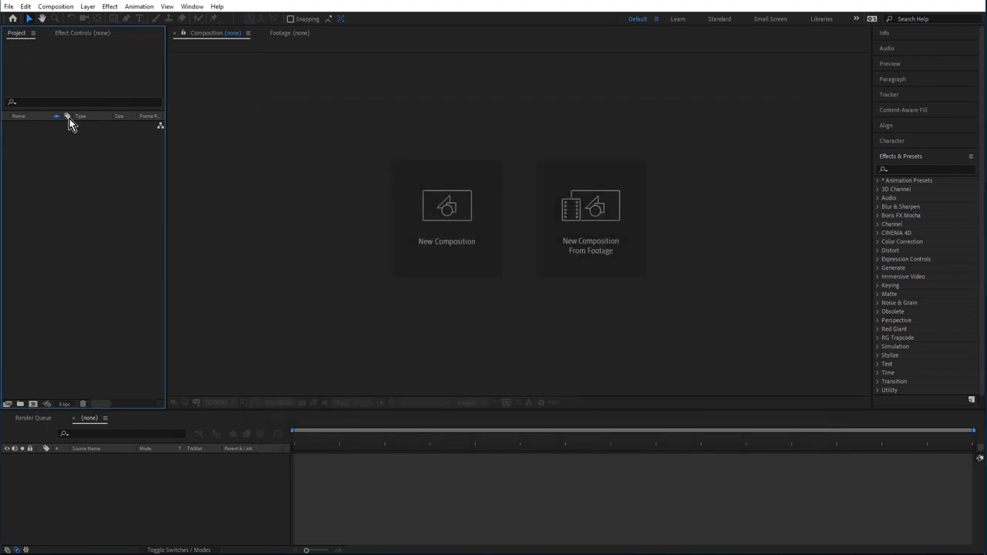
right_click(76, 180)
mouse_move(108, 232)
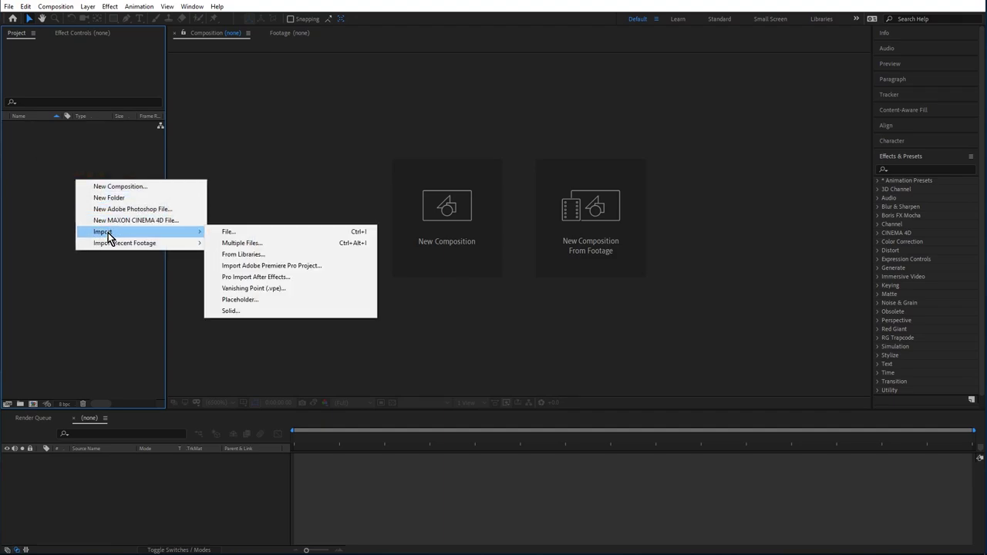
left_click(276, 235)
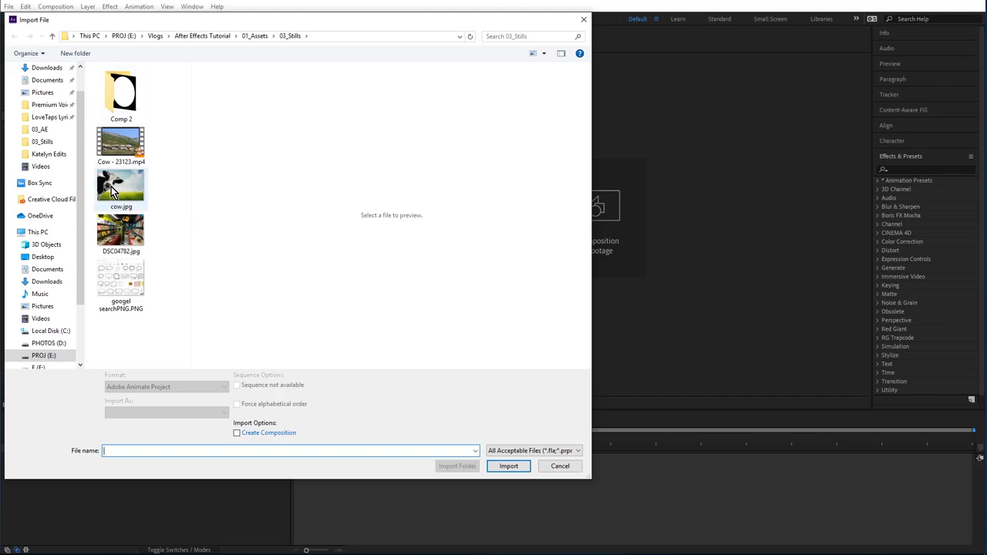
left_click(110, 190)
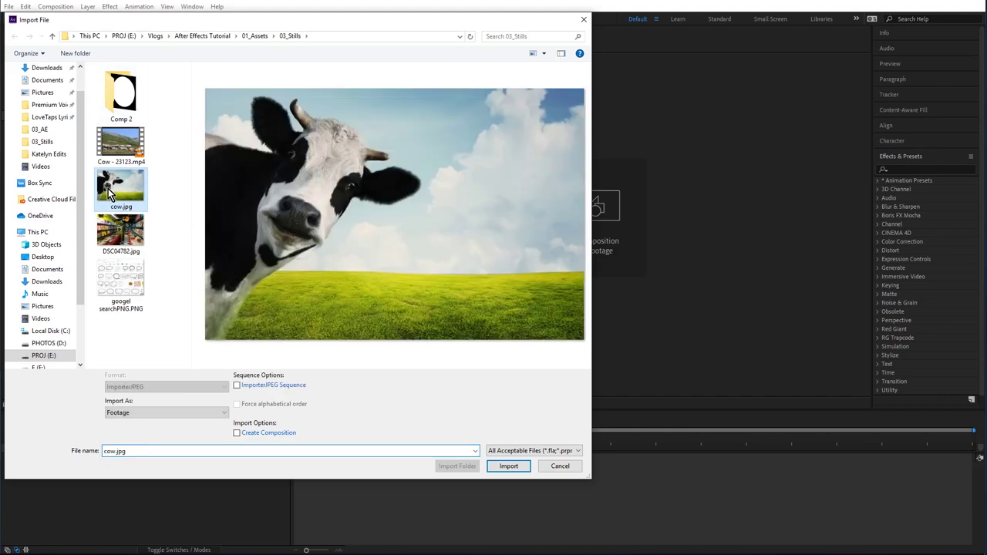
left_click(510, 465)
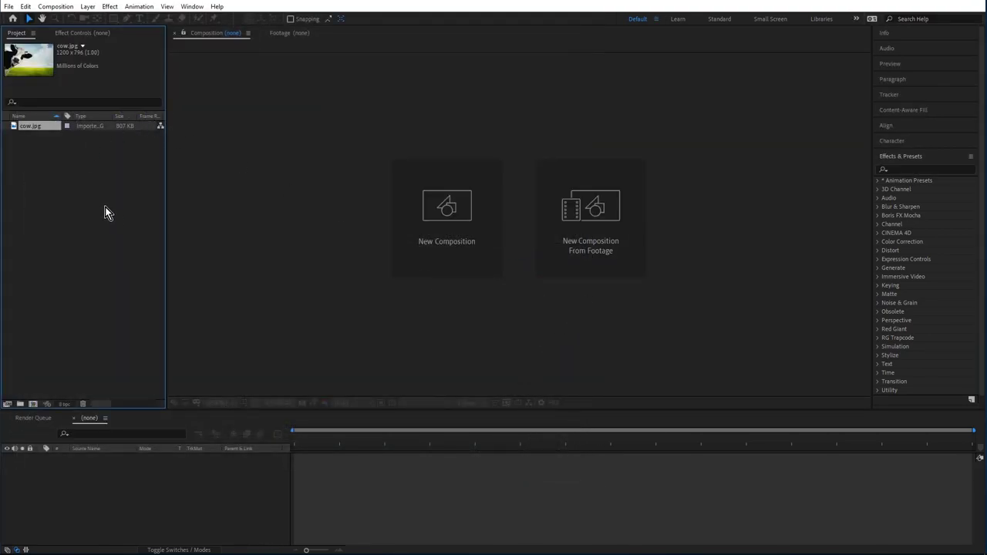
Create a composition named "Cow Animation" with the HDTV 1080 29.97 preset and a 10-second duration.
left_click(28, 128)
left_click(446, 214)
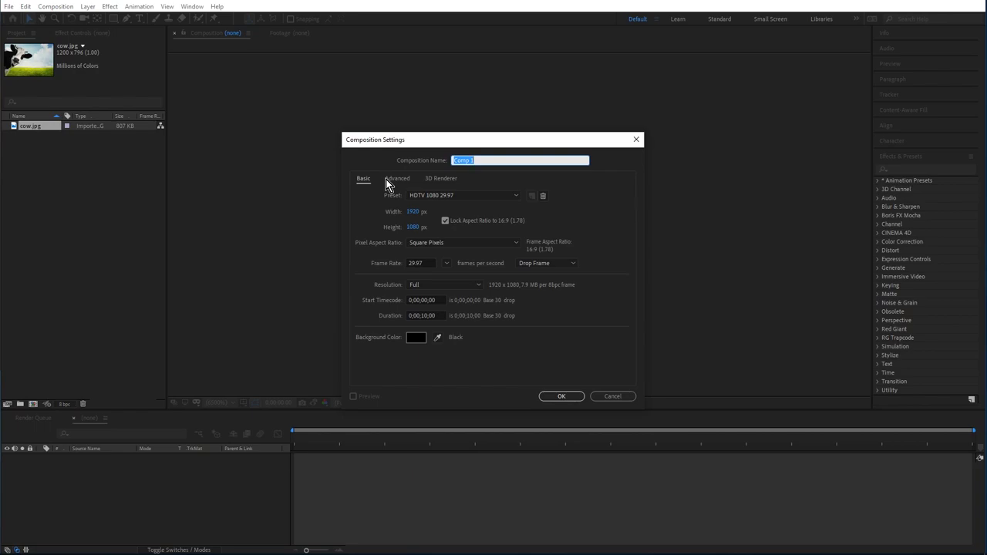
type("Cow Animation")
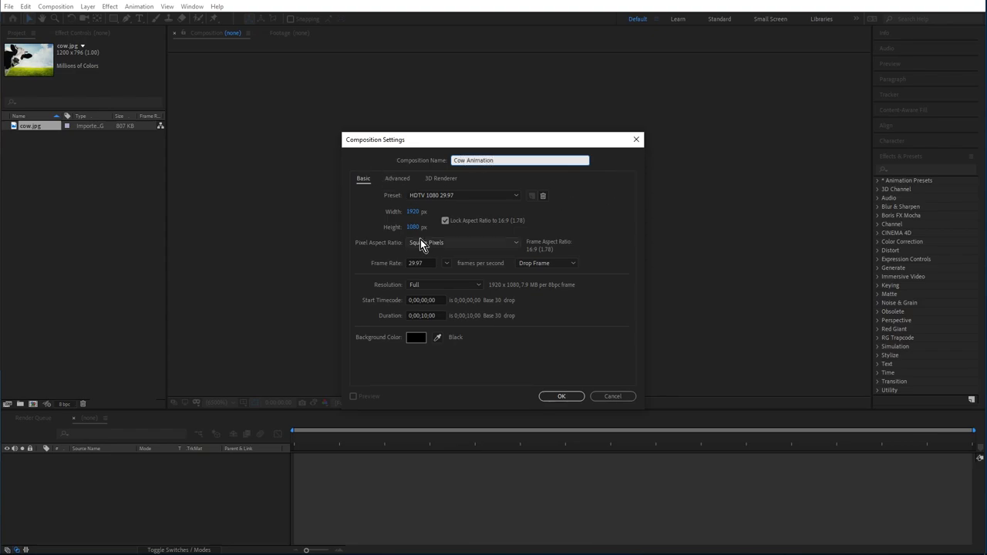
left_click(559, 397)
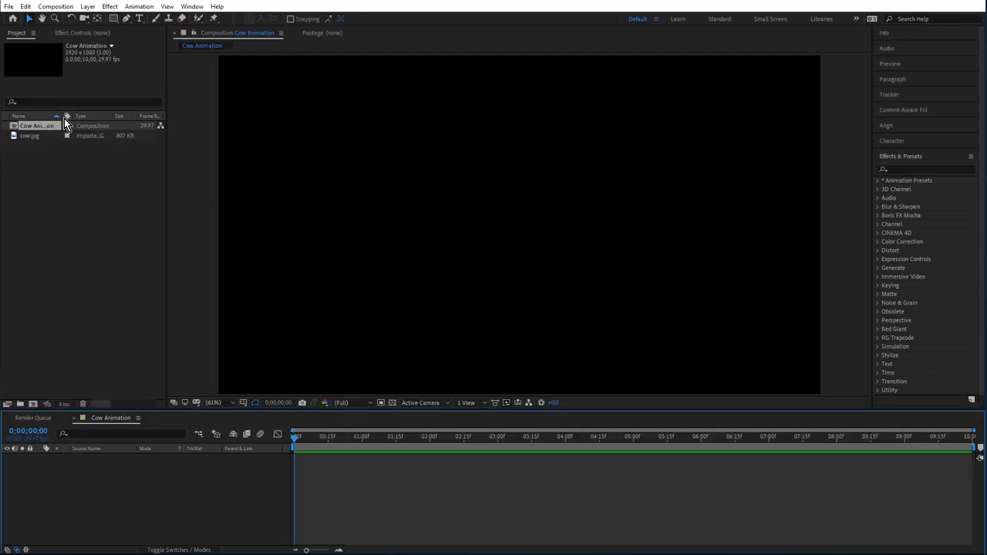
Widen the project's Name column and place cow.jpg in the centre of the Cow Animation composition.
left_click_drag(63, 116, 108, 117)
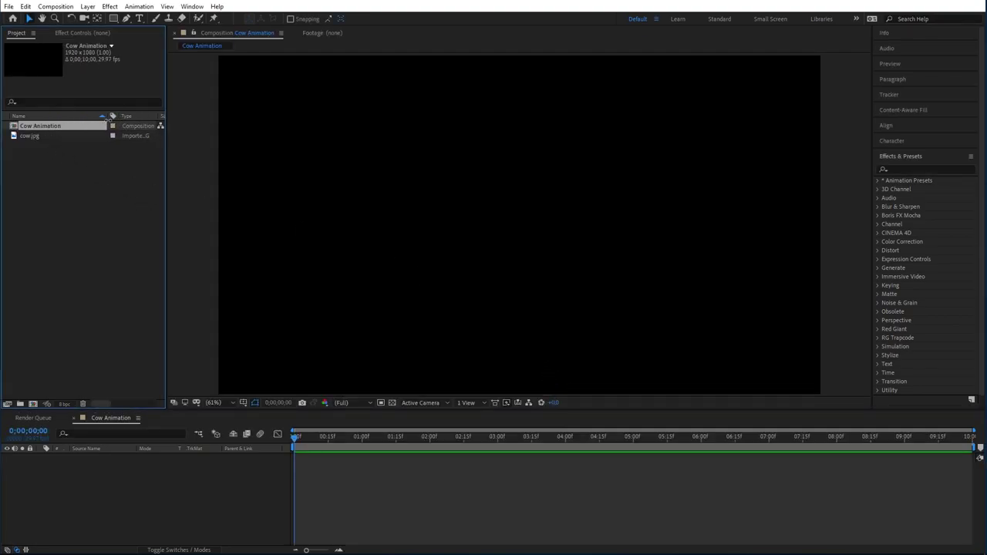
left_click(27, 137)
left_click_drag(27, 137, 535, 234)
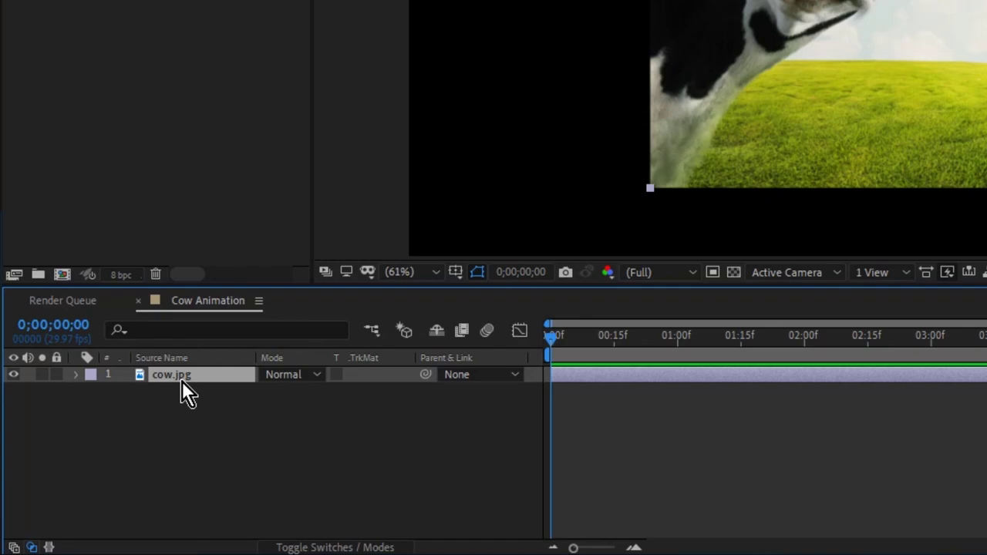
Reveal the cow.jpg layer's Scale and enlarge it proportionally to about 168.7% so it fills the frame.
key("s")
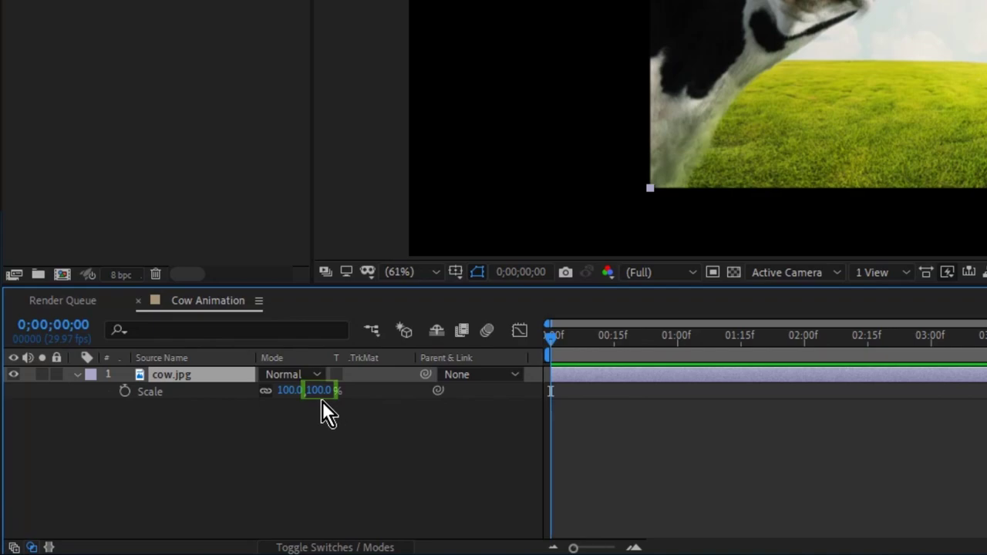
left_click_drag(322, 401, 349, 415)
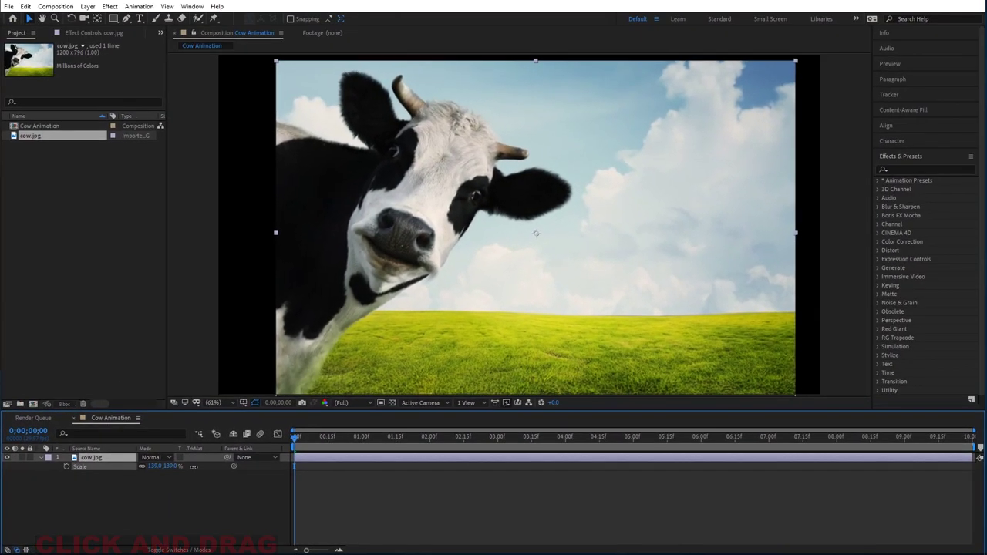
left_click_drag(209, 469, 232, 485)
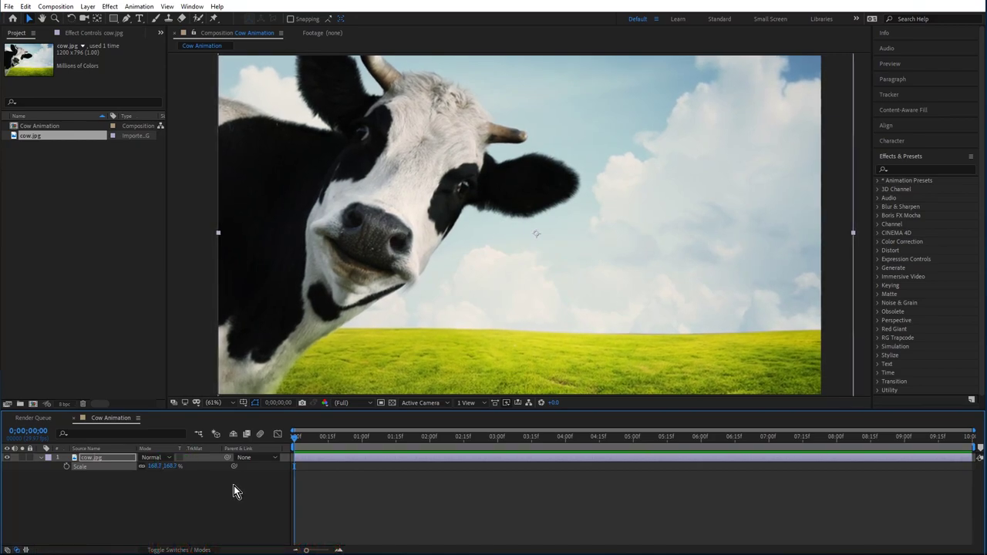
Reposition the cow image in the composition to about 1014.4, 667.0 so the whole head shows.
left_click(218, 512)
left_click_drag(536, 150, 534, 183)
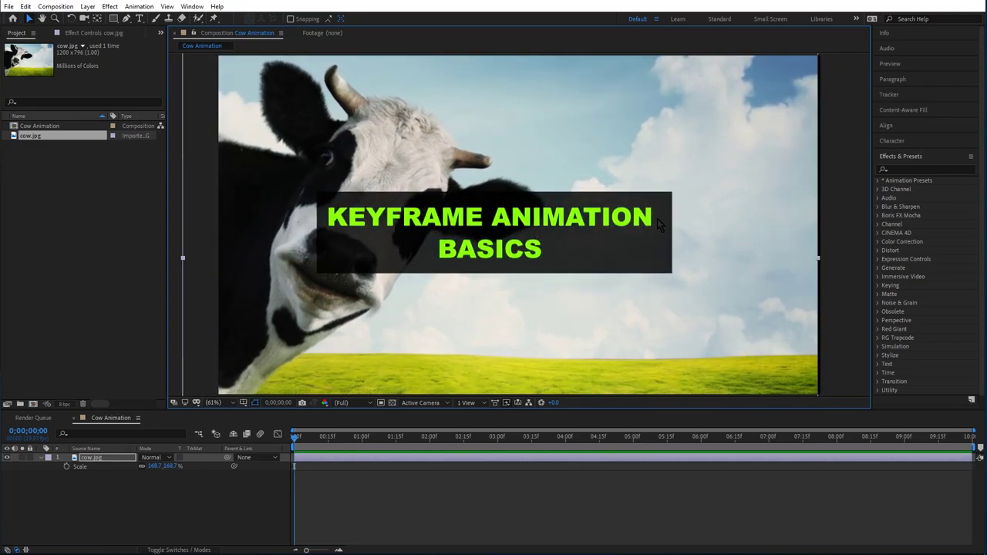
left_click_drag(592, 235, 686, 222)
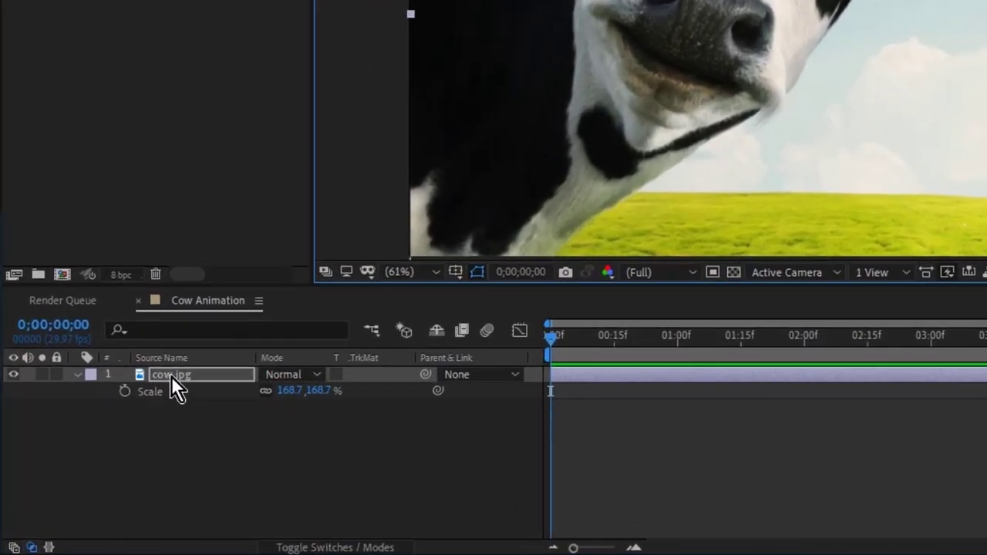
Expand the cow.jpg layer's Transform properties and set a Position keyframe at 0;00;02;00.
left_click(172, 376)
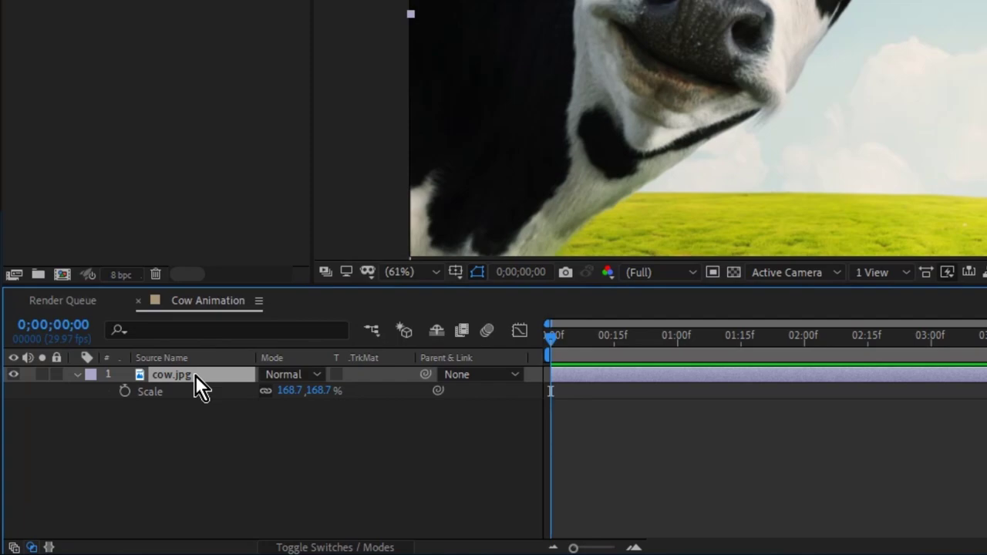
key("p")
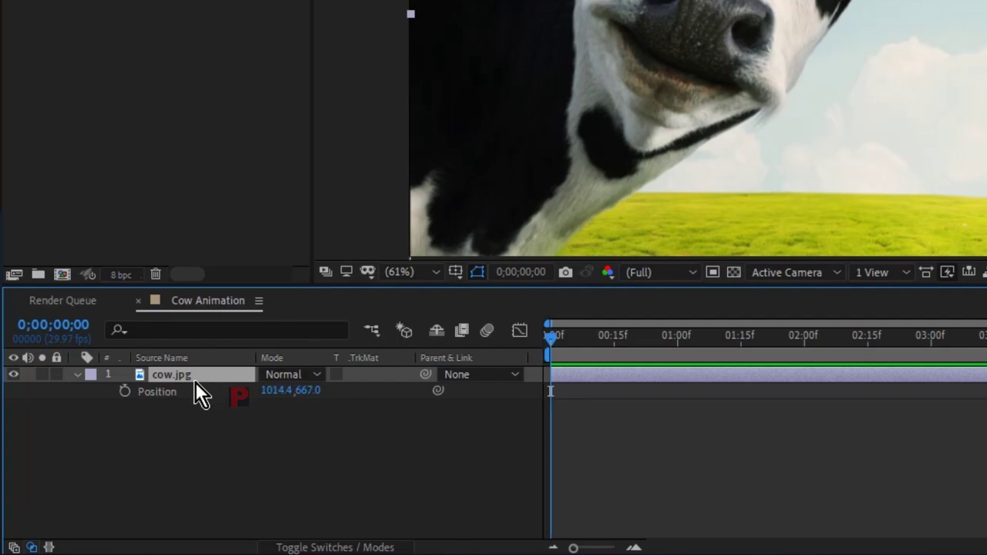
left_click(77, 376)
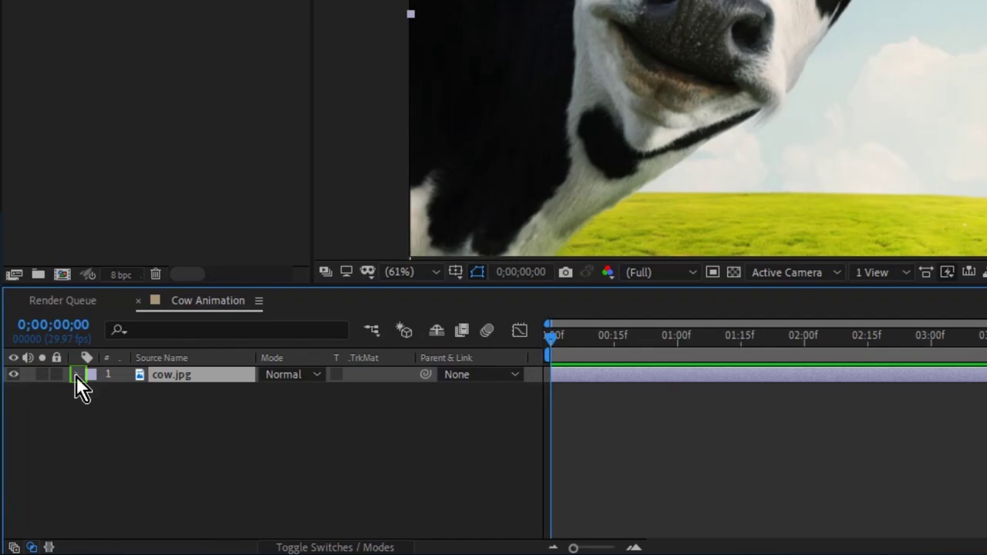
left_click(76, 376)
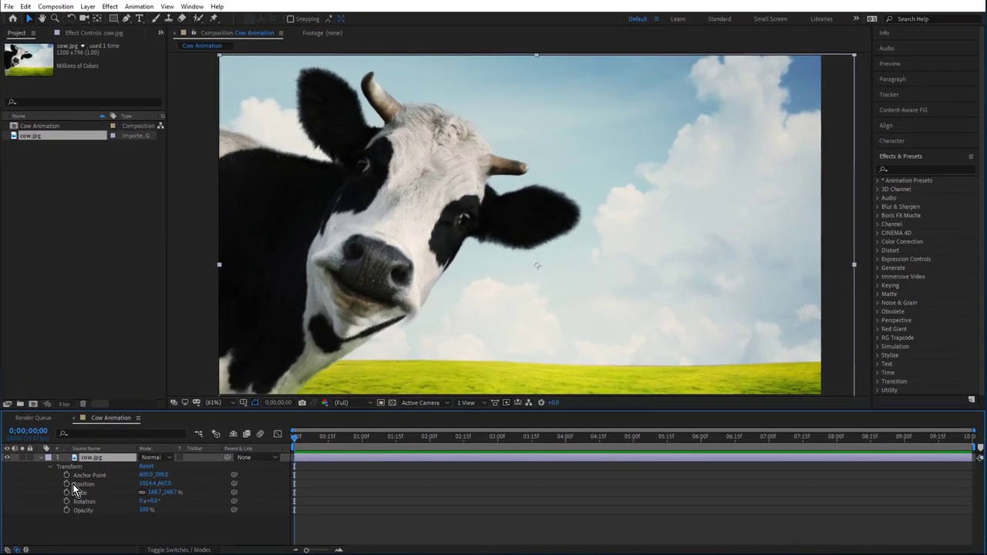
left_click_drag(320, 443, 431, 448)
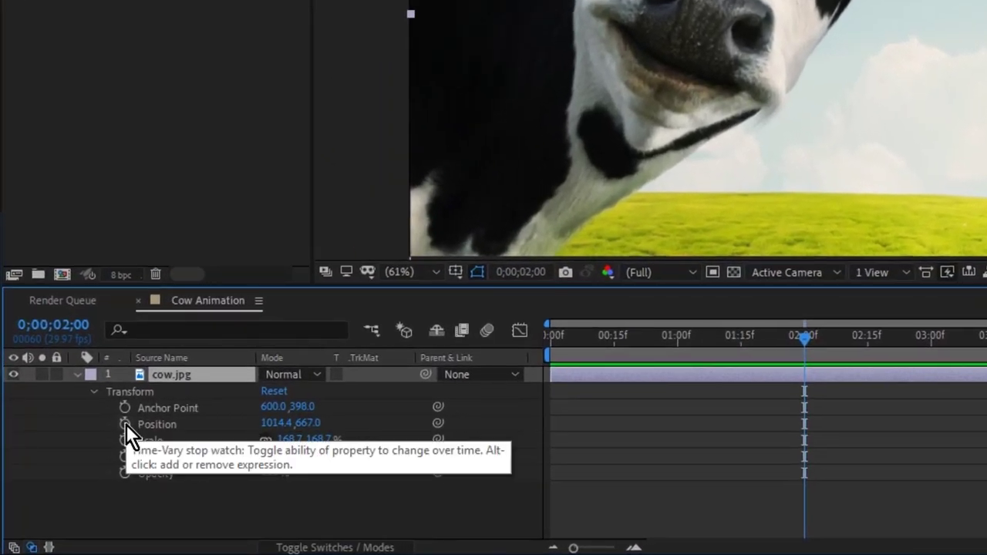
left_click(125, 424)
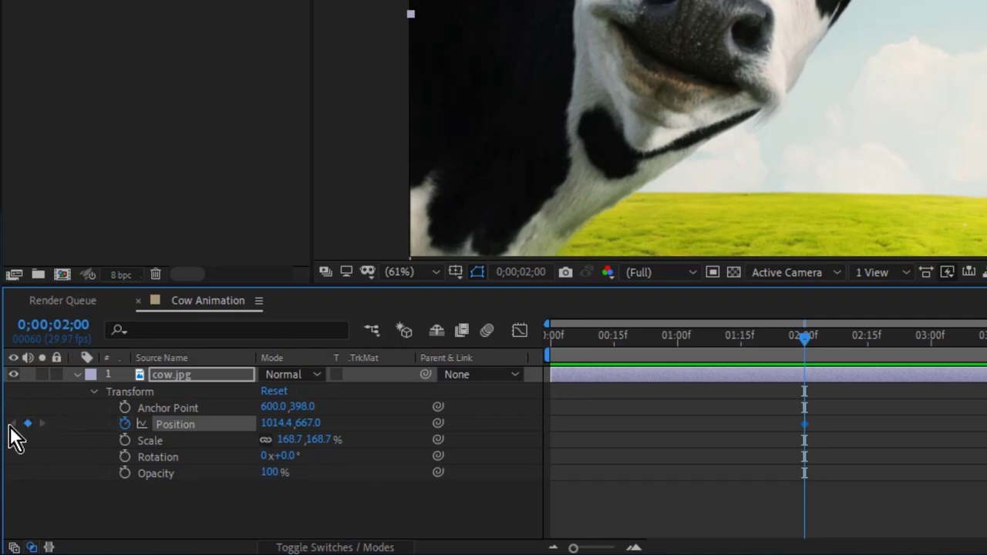
Add a Position keyframe at 0;00;00;00 and set its horizontal value to about -229.6.
left_click_drag(798, 339, 511, 378)
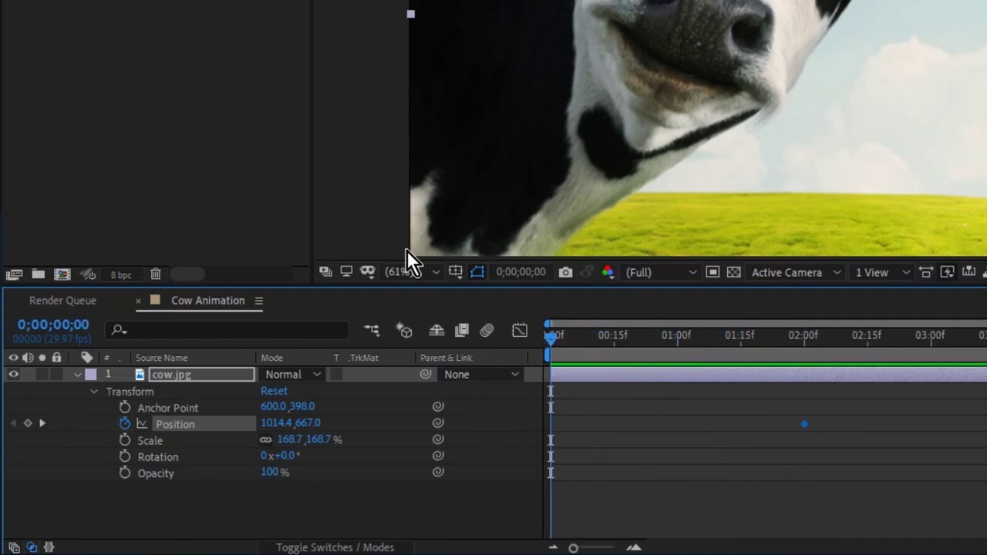
left_click(26, 424)
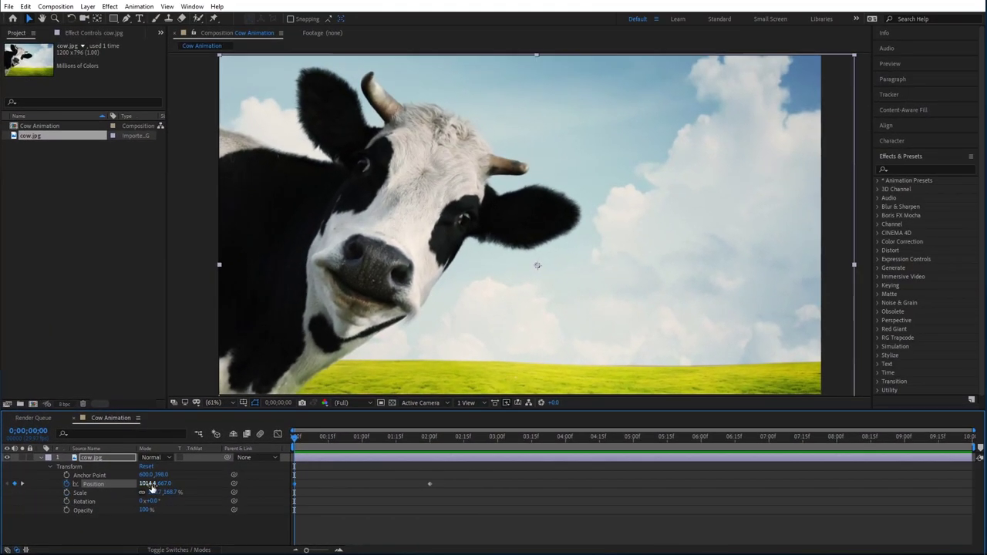
left_click_drag(208, 456, 167, 464)
left_click_drag(119, 489, 55, 489)
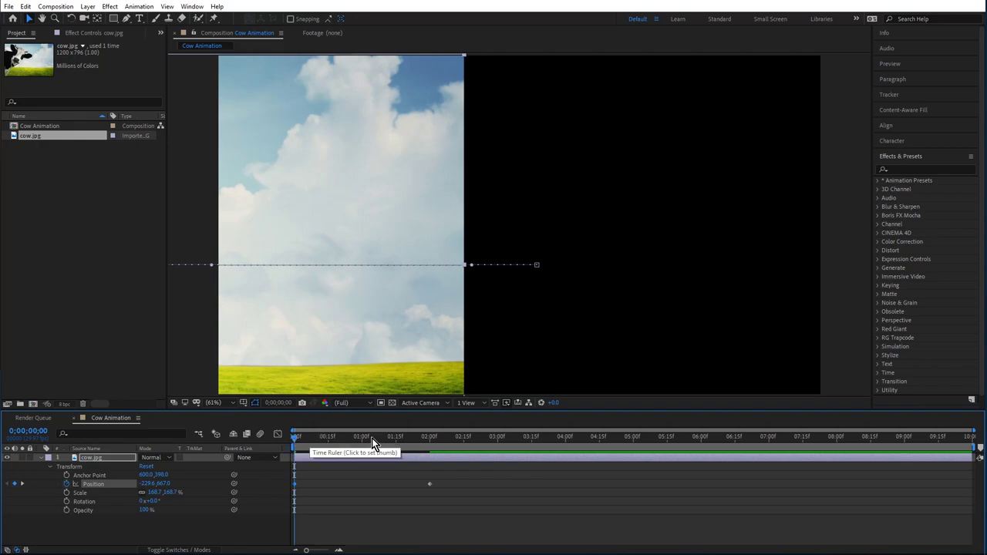
Scrub and play back the cow's slide-in animation from the start several times to check the movement.
left_click_drag(294, 438, 289, 465)
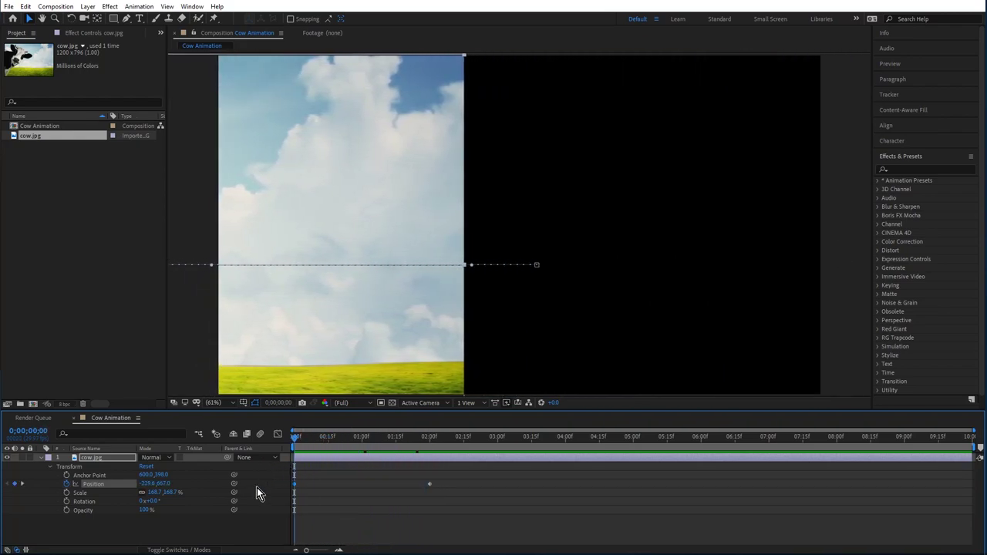
key("space")
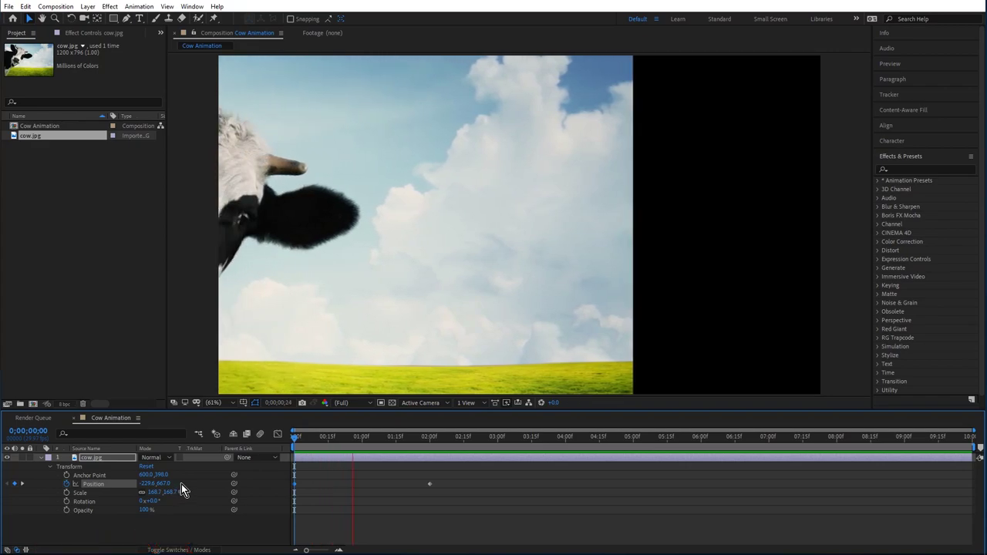
key("space")
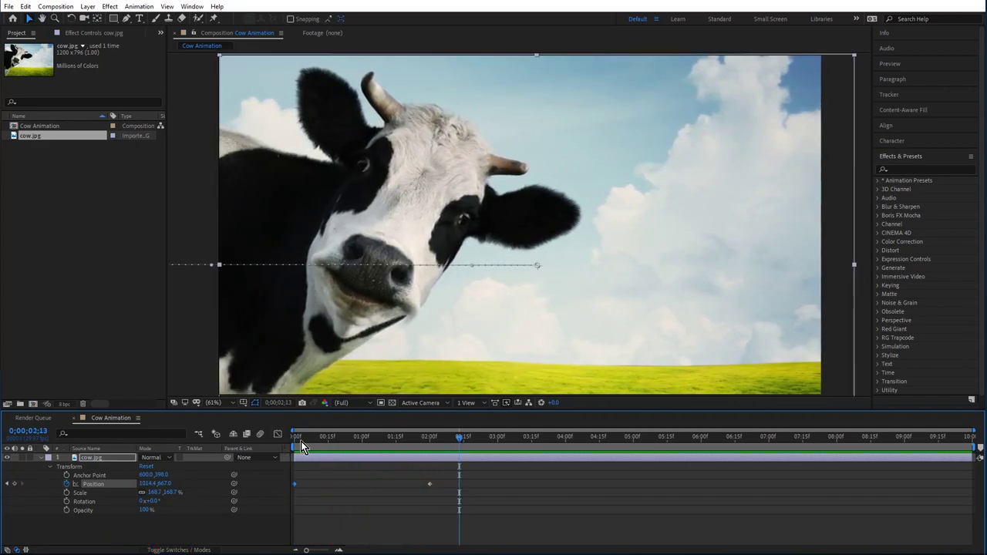
key("space")
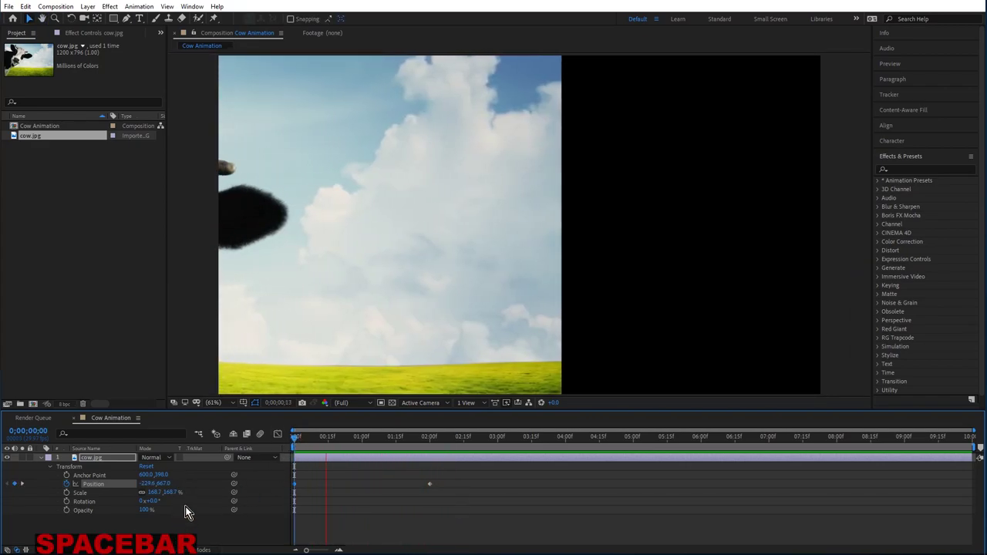
key("space")
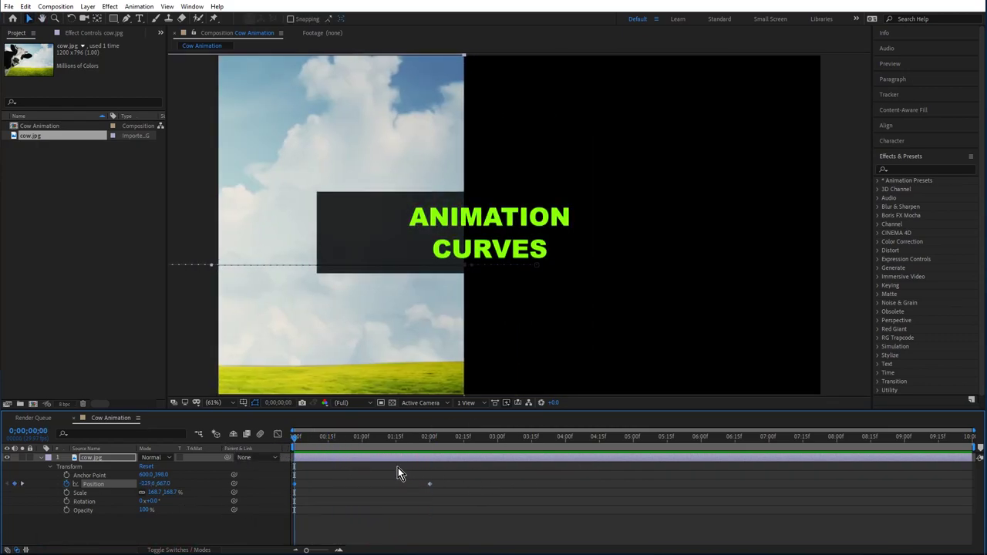
key("space")
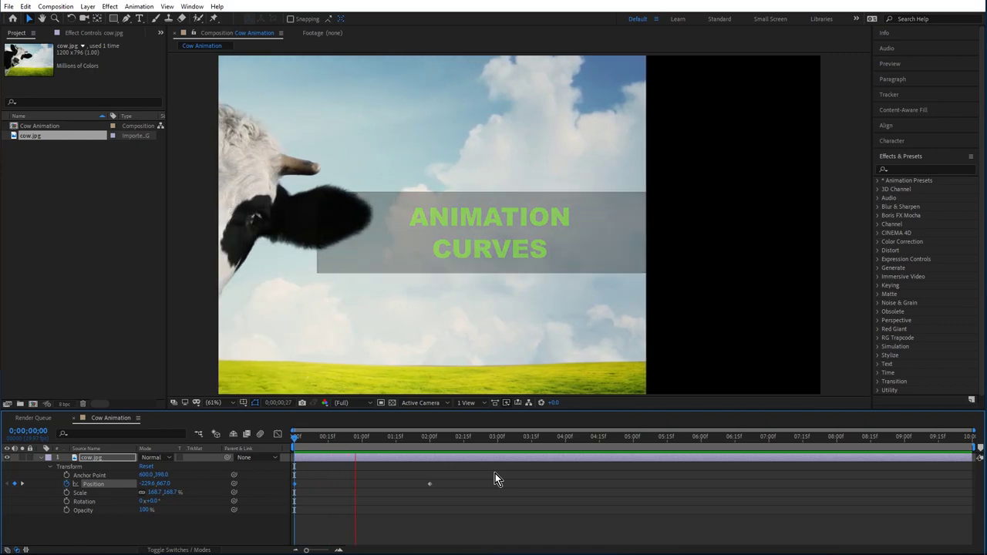
left_click_drag(458, 437, 228, 460)
key("space")
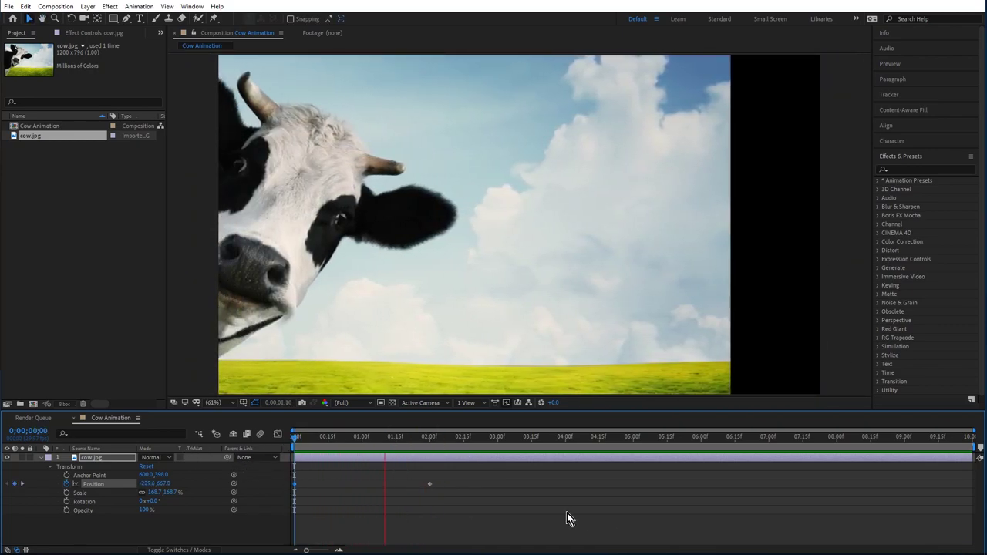
key("space")
Select both Position keyframes of the cow.jpg layer and apply Easy Ease to them.
left_click_drag(571, 474, 270, 517)
left_click_drag(505, 486, 307, 475)
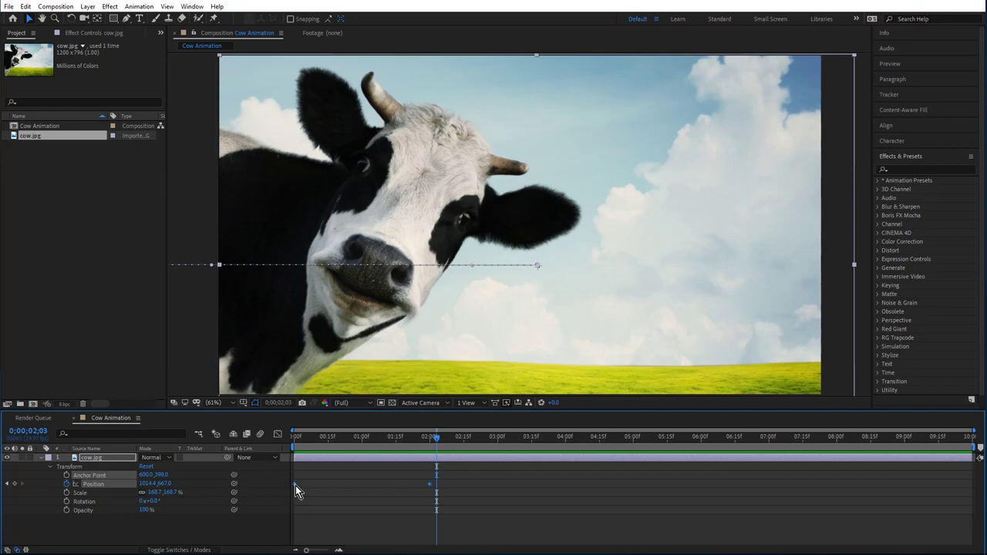
left_click_drag(494, 479, 297, 478)
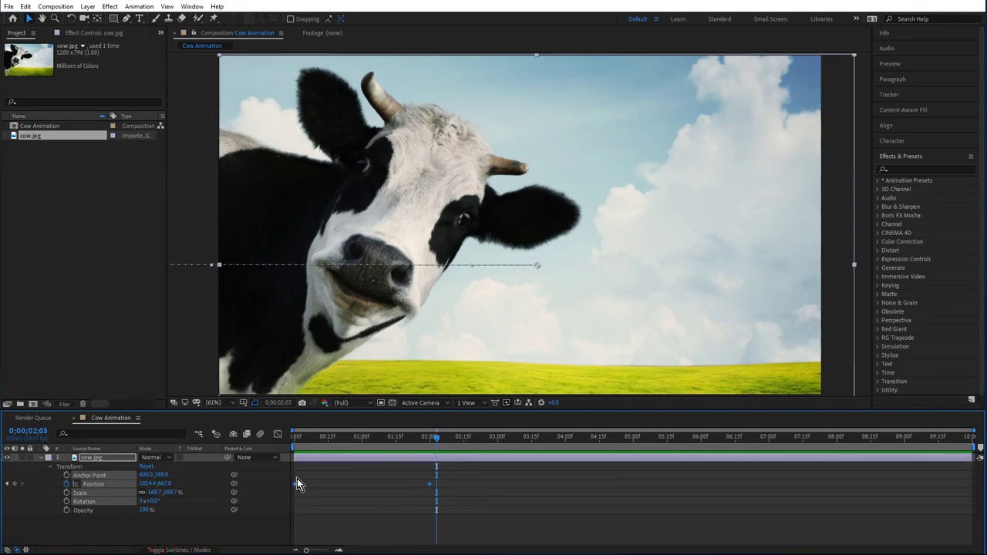
right_click(296, 488)
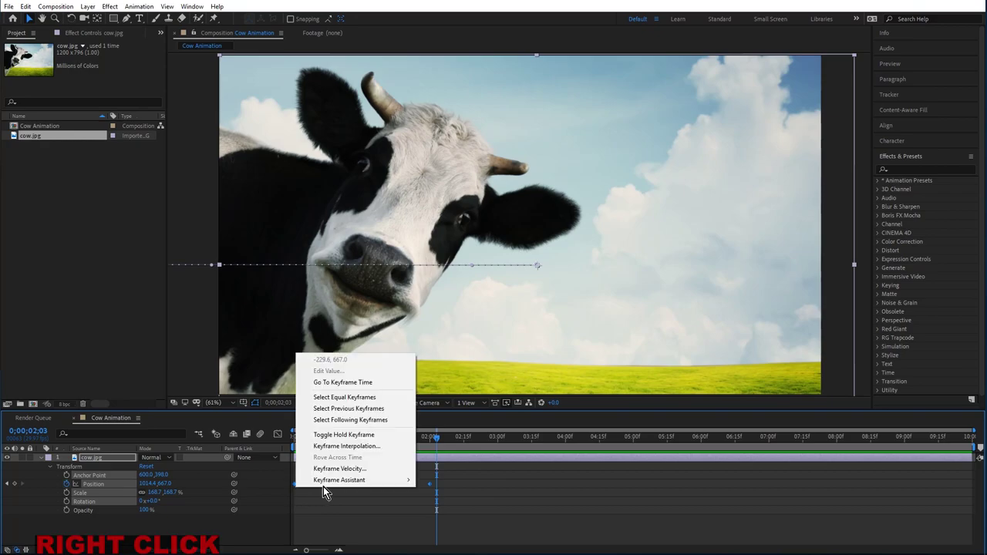
mouse_move(329, 479)
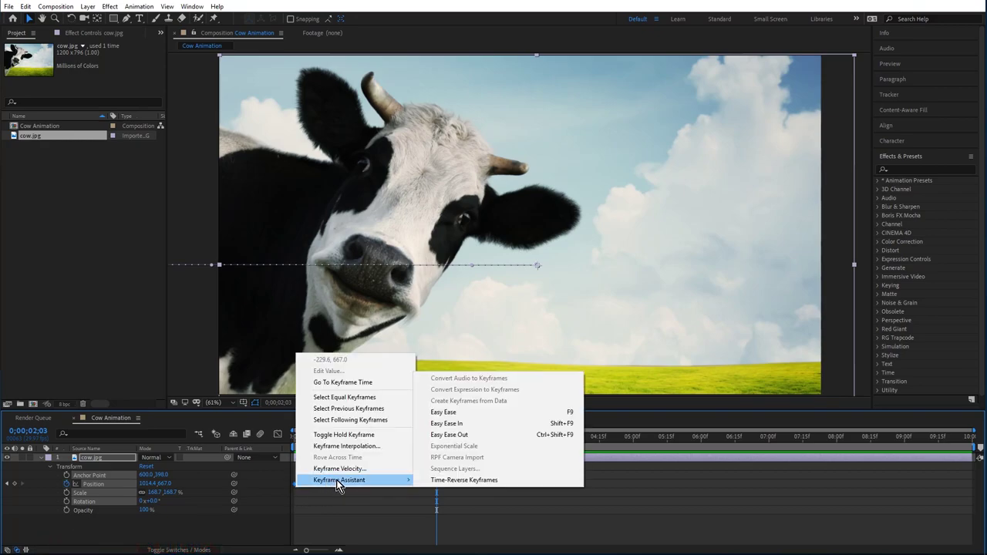
left_click(454, 413)
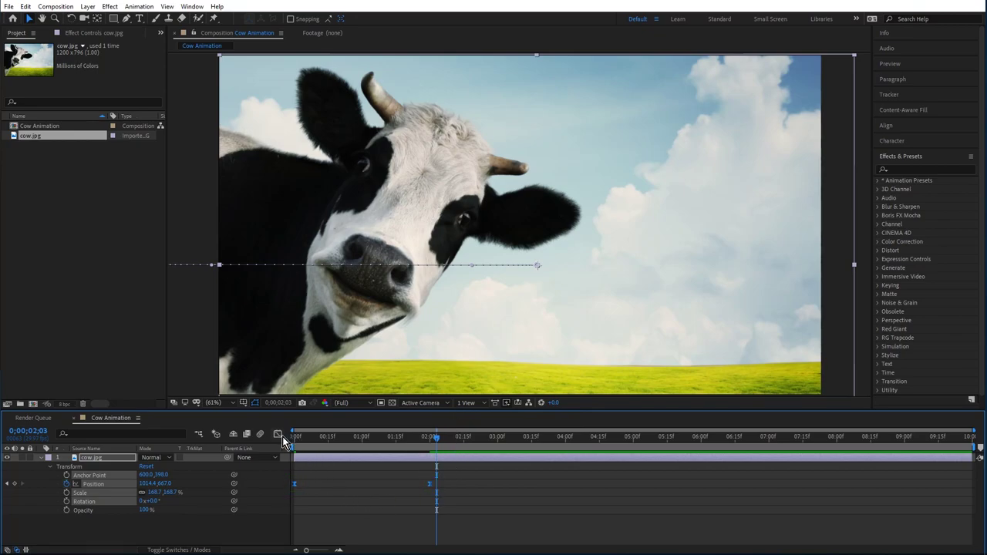
Open the Graph Editor for the cow.jpg layer and choose Edit Speed Graph as the graph type.
left_click(278, 435)
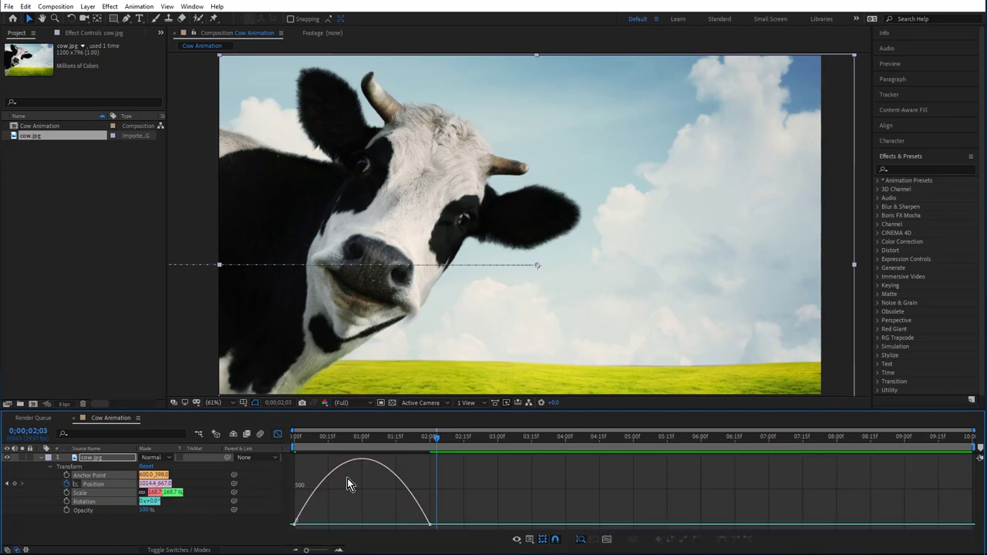
mouse_move(295, 524)
left_click(530, 539)
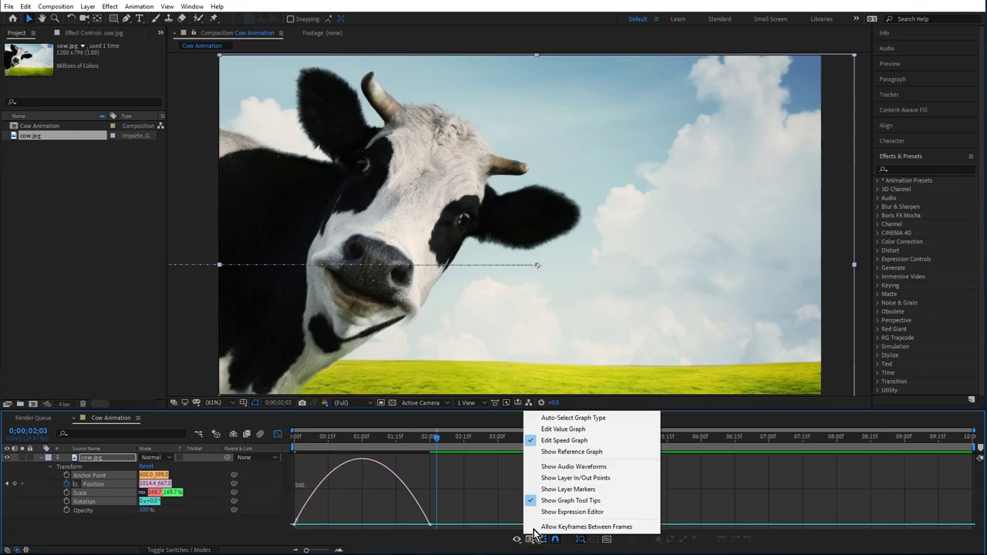
left_click(562, 445)
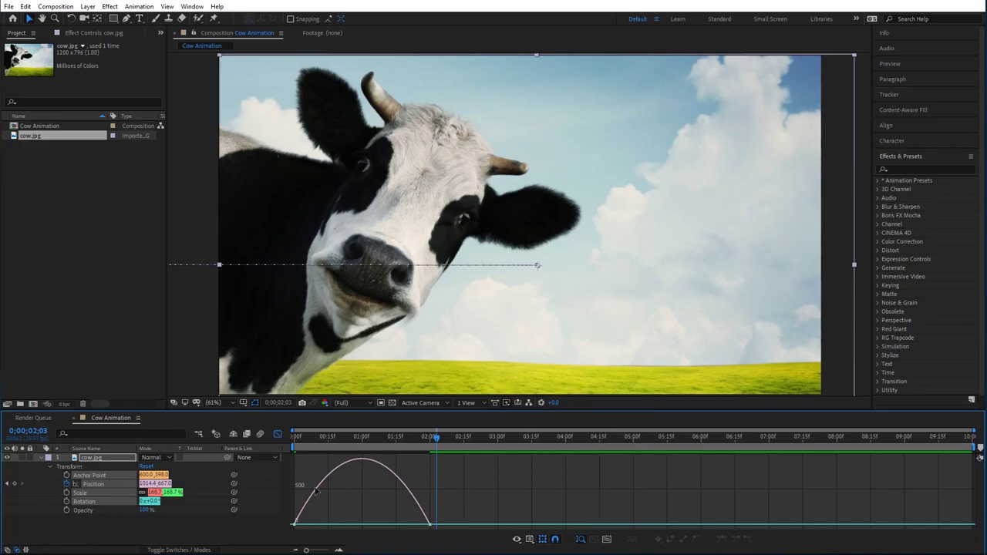
Play the eased slide-in from the start to compare its motion with the speed curve, and move to 0;00;02;03.
mouse_move(296, 524)
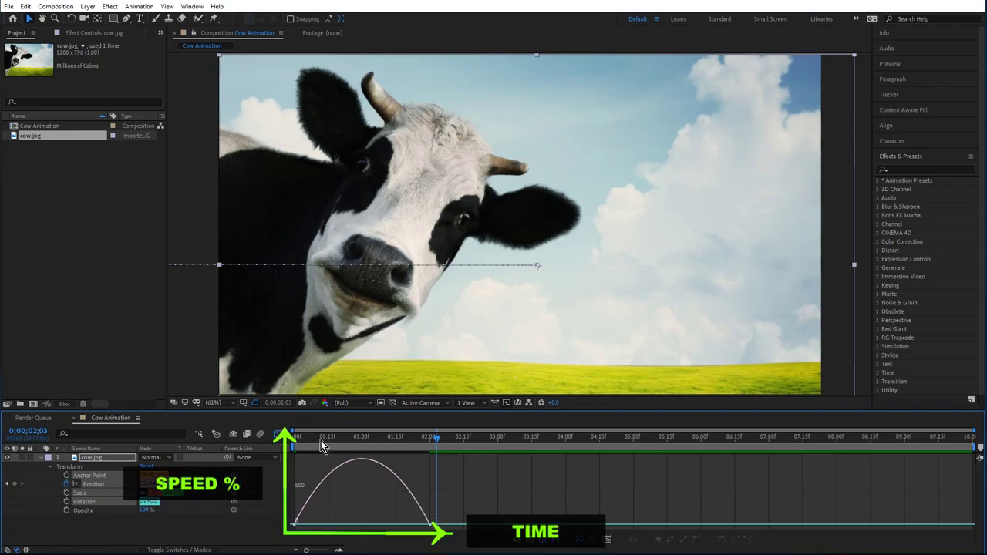
key("Home")
key("space")
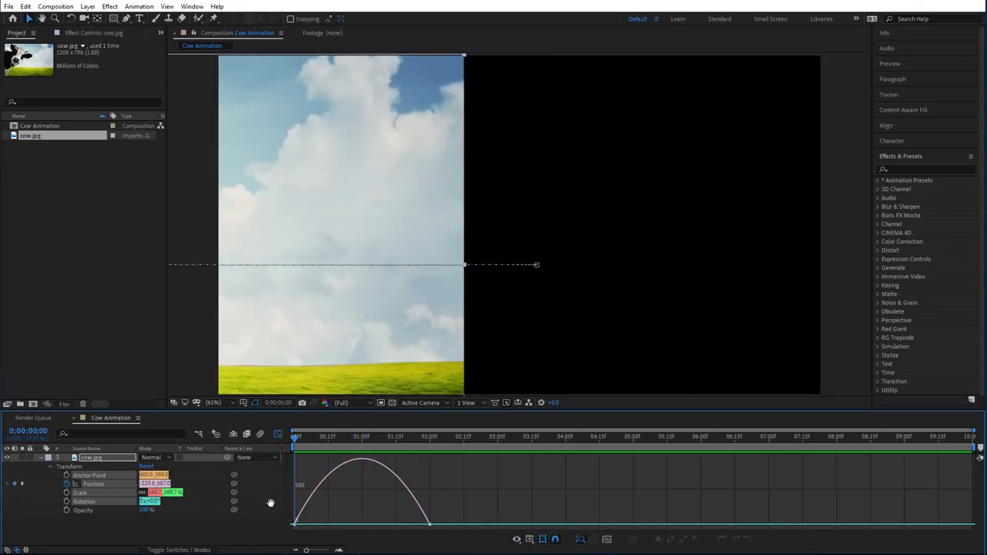
key("space")
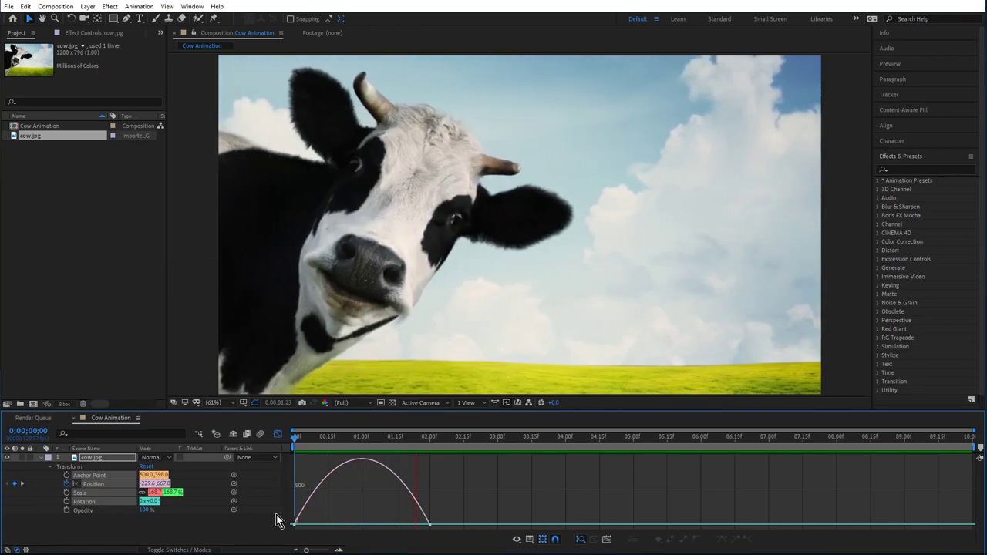
left_click(436, 437)
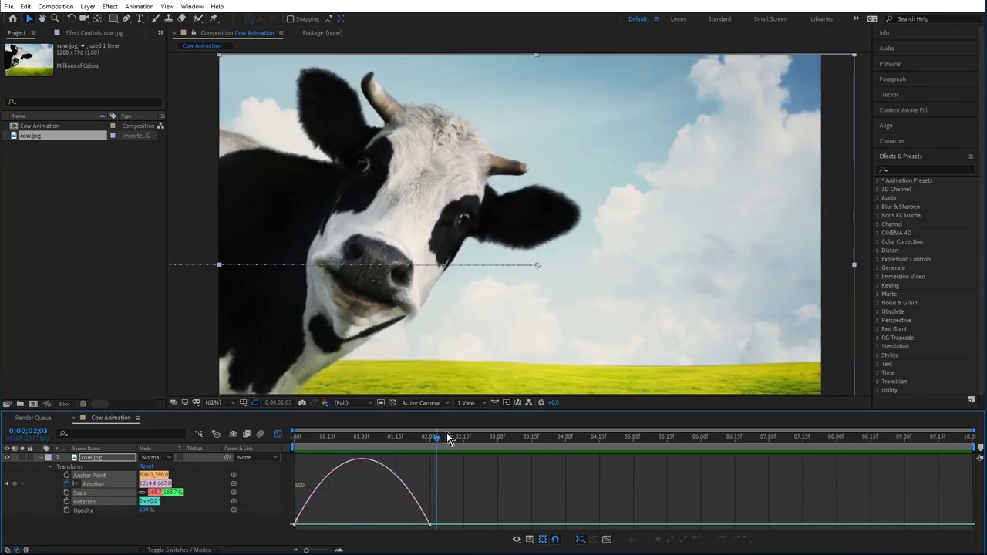
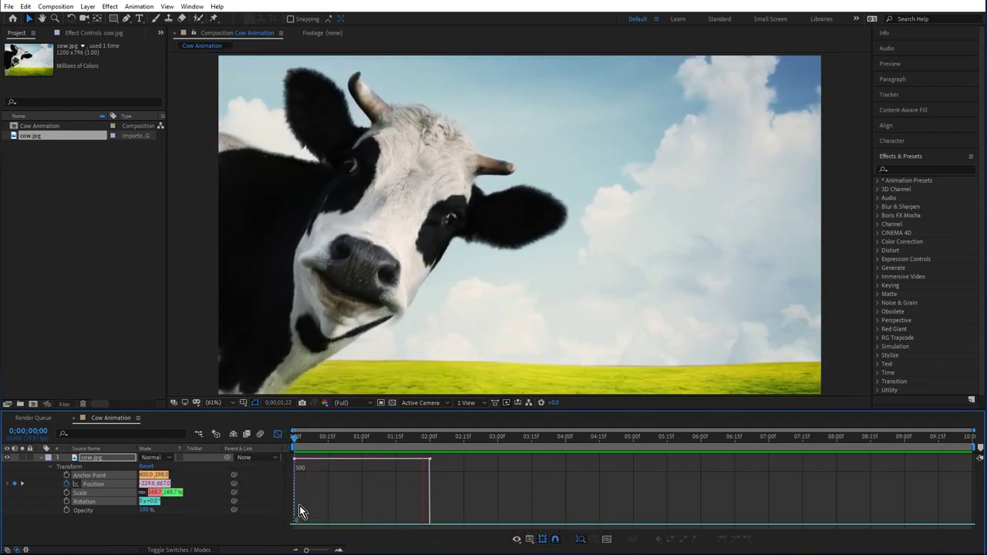
Play back and scrub the constant-speed slide-in against its flat speed graph, ending at 0;00;02;12.
key("space")
left_click(404, 435)
key("space")
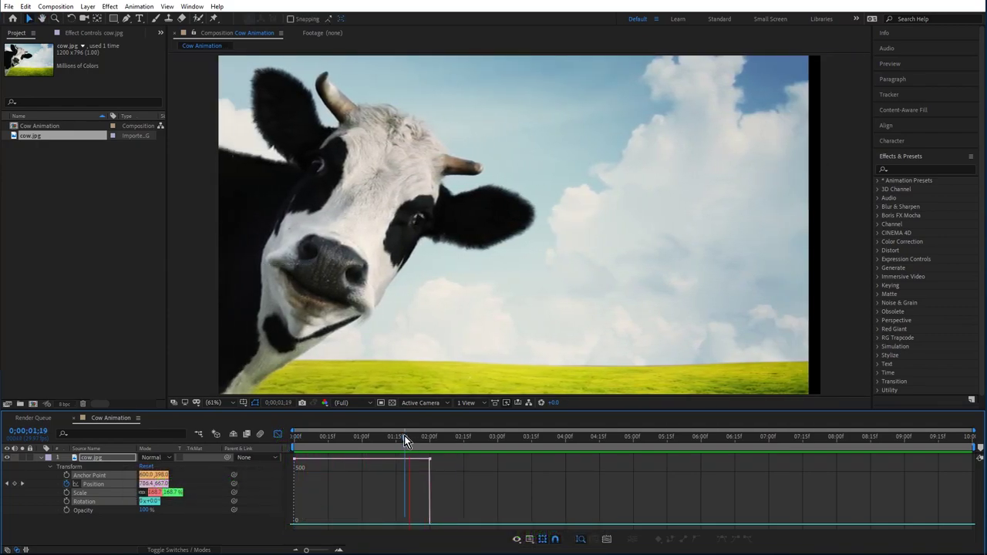
left_click_drag(404, 436, 459, 488)
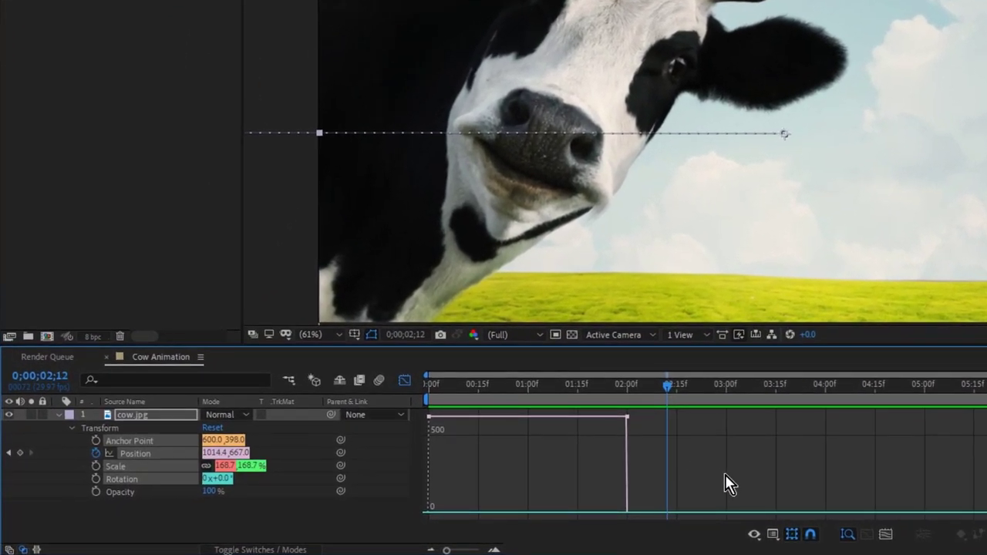
Apply Easy Ease to both Position keyframes in the speed graph and play the animation from the start.
left_click_drag(725, 474, 393, 426)
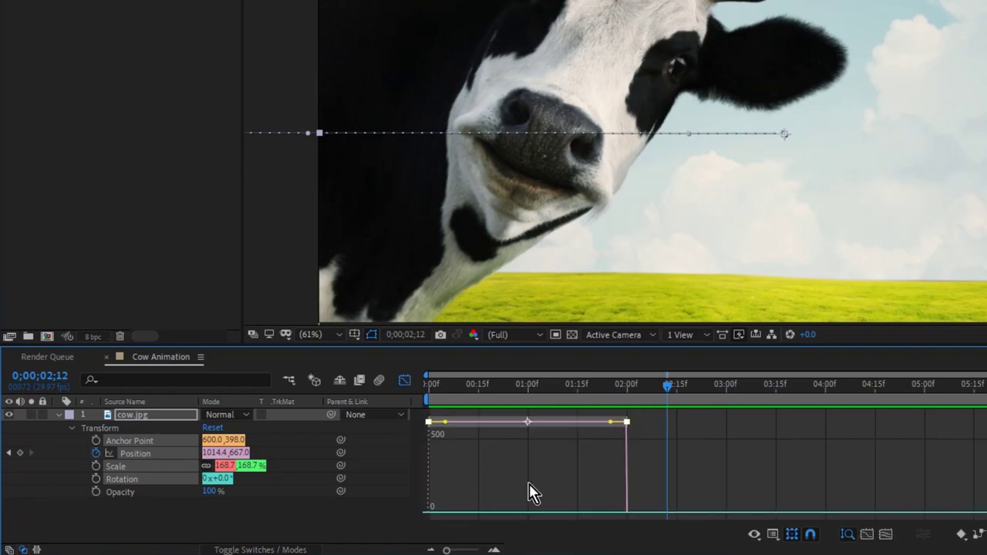
right_click(628, 424)
mouse_move(706, 413)
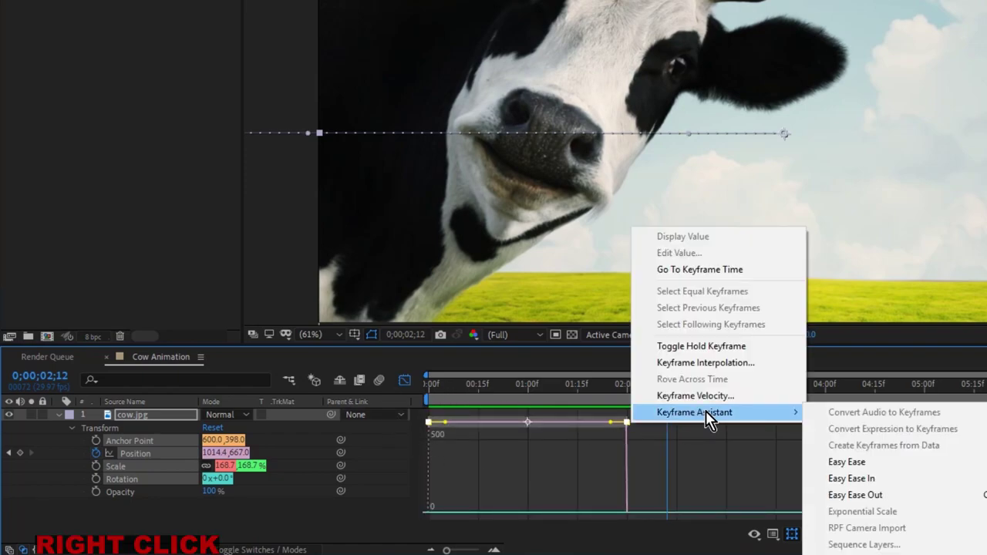
left_click(866, 463)
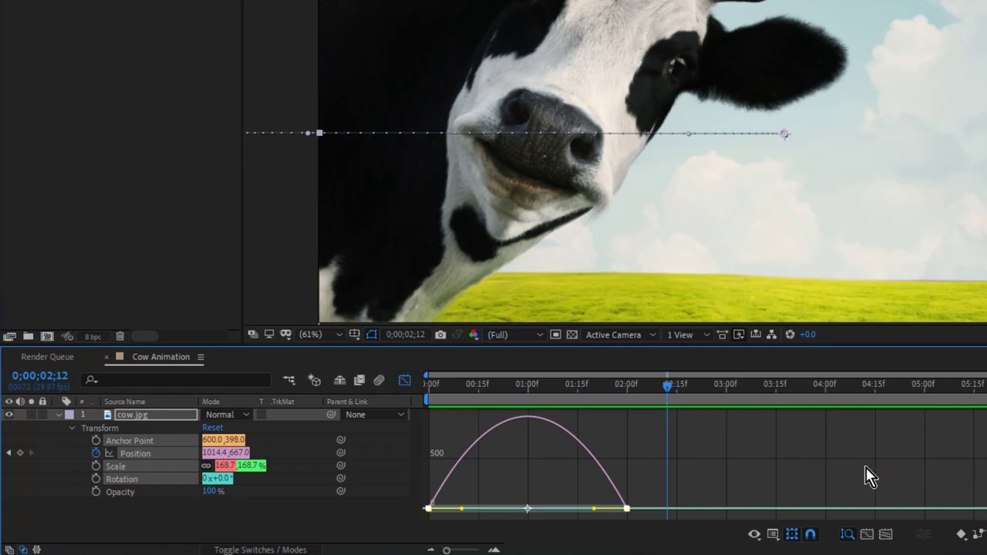
left_click(430, 384)
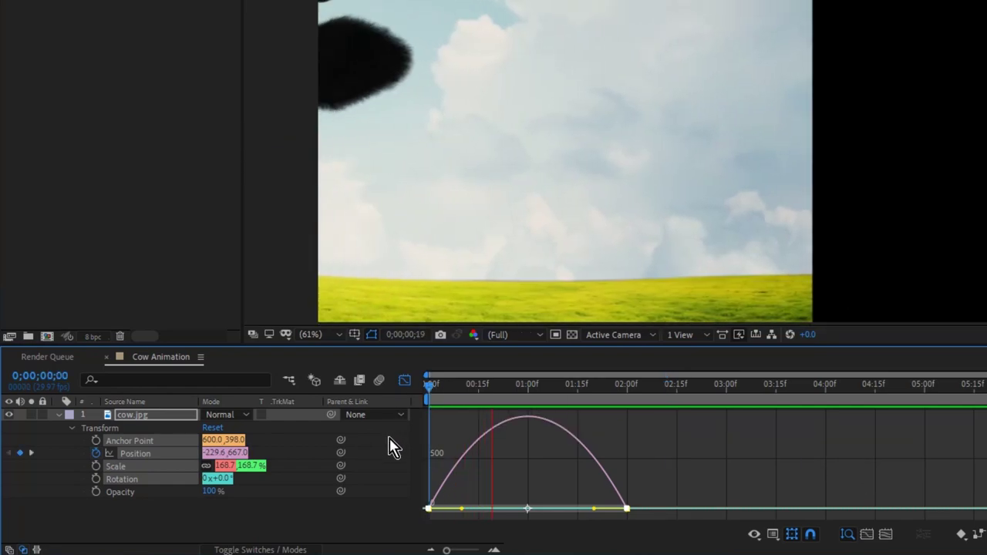
key("space")
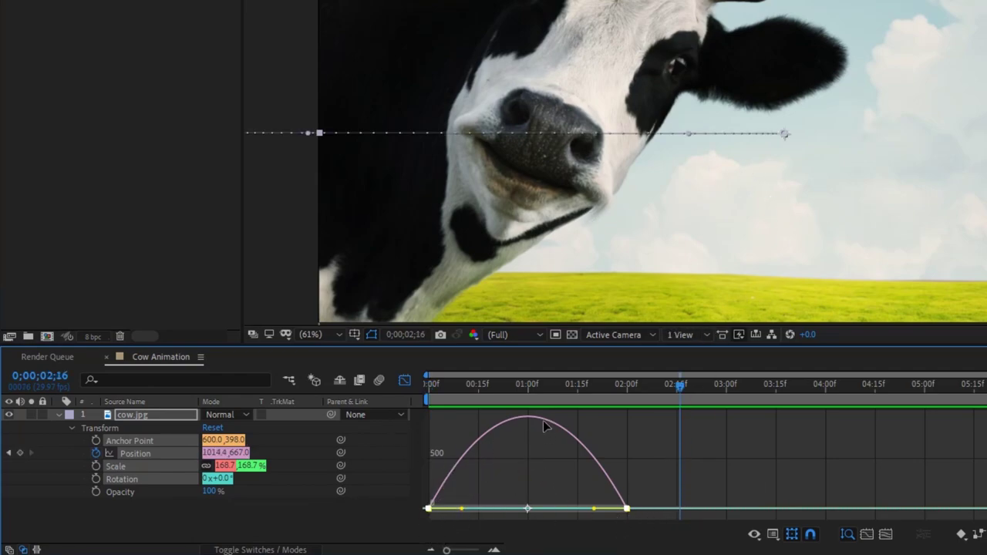
Select both keyframes in the speed graph and extend their ease handles toward the middle to form a steep speed peak.
left_click_drag(662, 499, 416, 497)
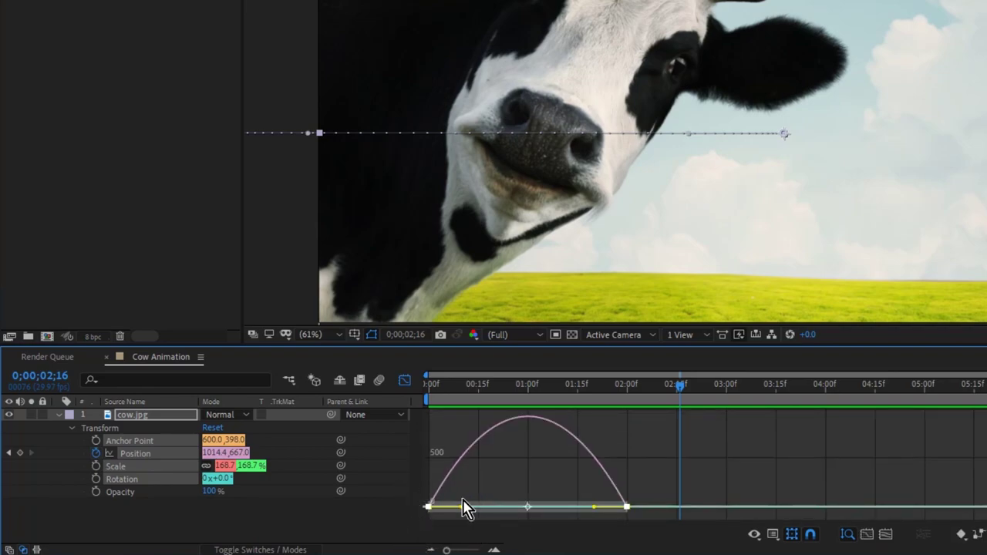
left_click_drag(462, 508, 500, 509)
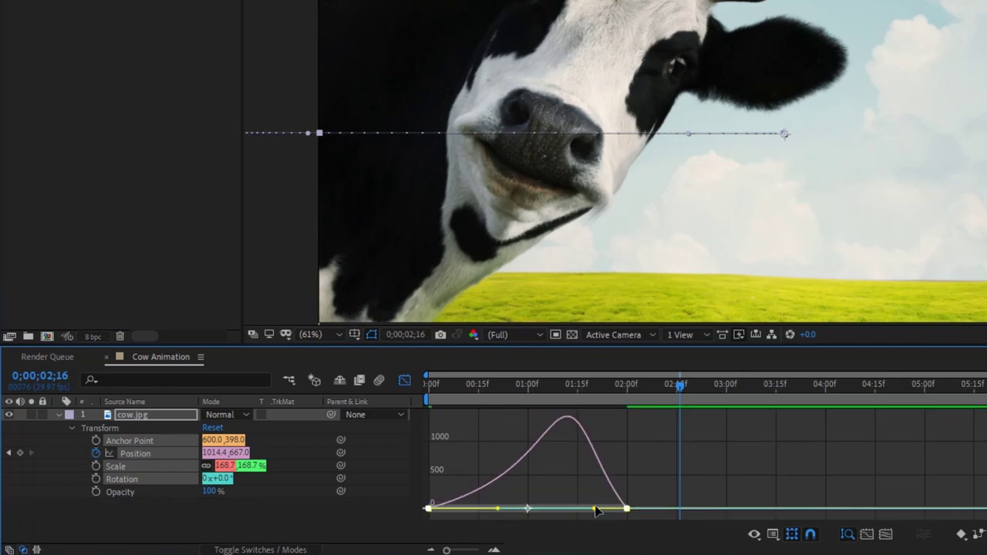
left_click_drag(593, 507, 545, 509)
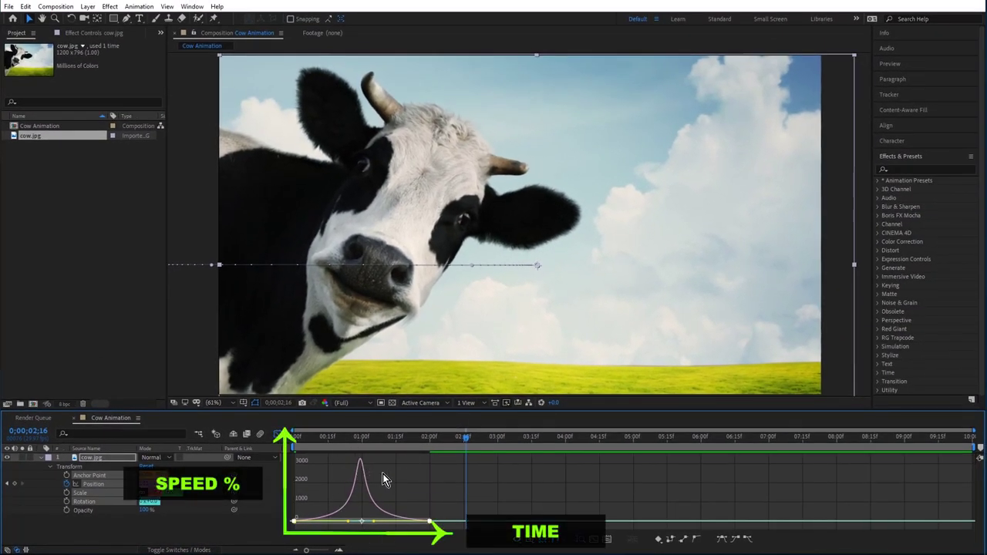
Play the slide-in from the start to check the movement against the steep speed peak.
left_click(297, 445)
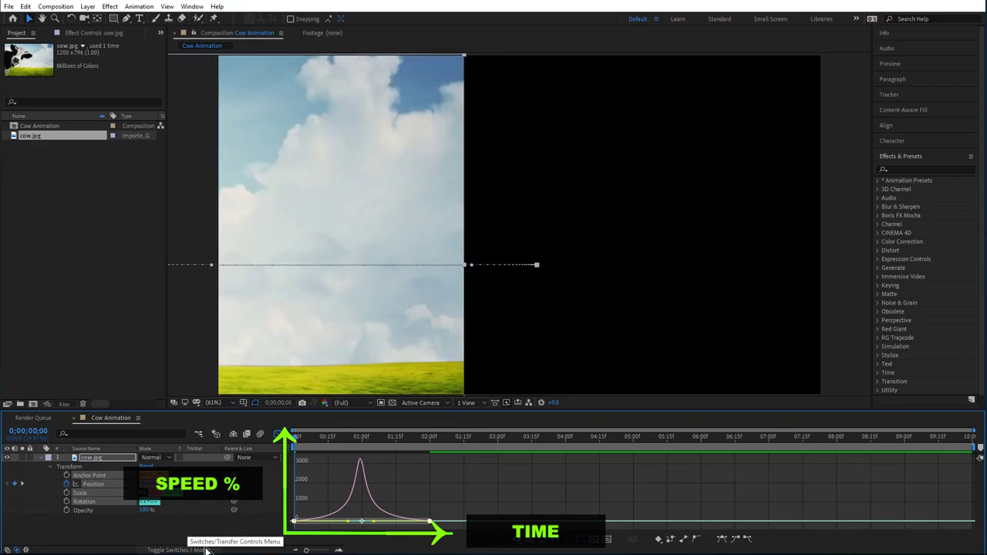
key("space")
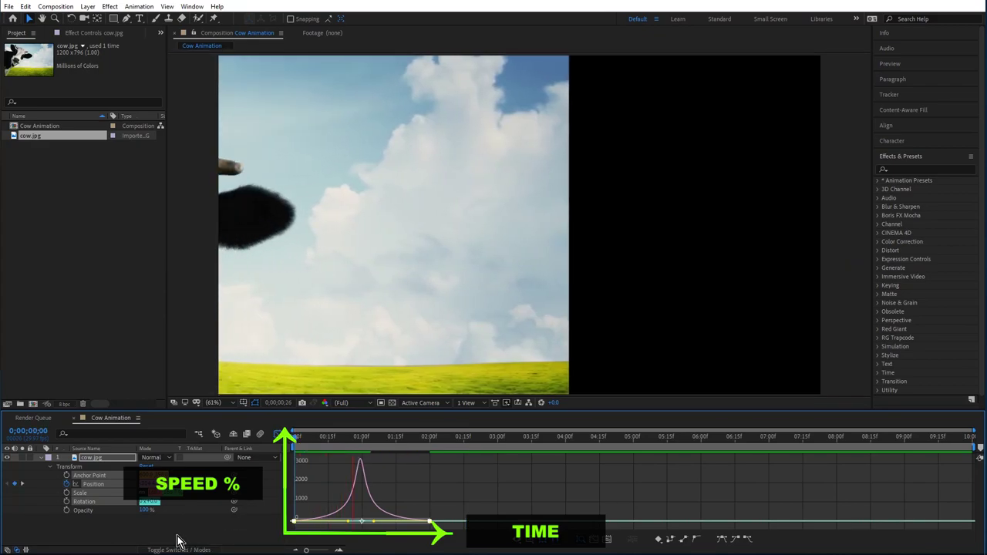
key("space")
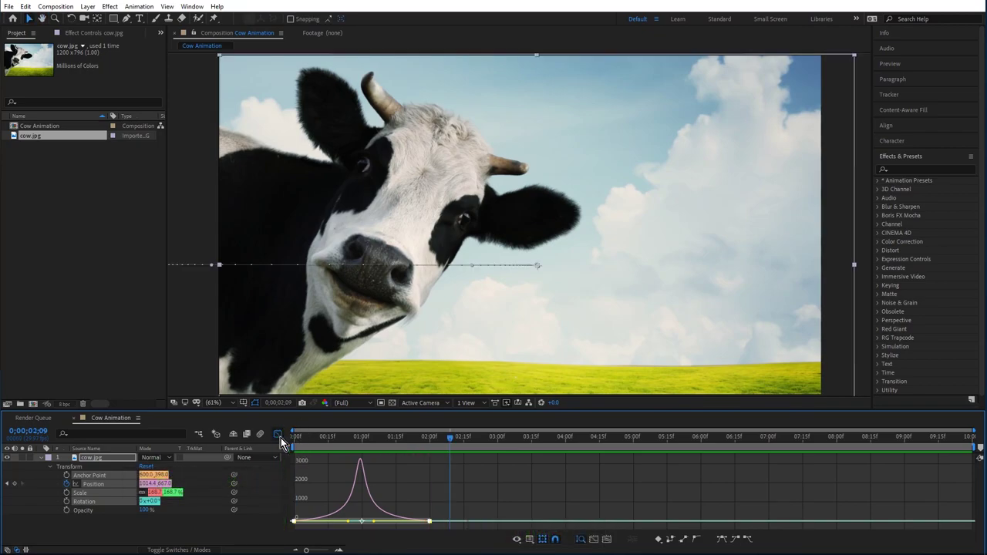
Close the Graph Editor and replay the slide-in from 0;00;00;00 over the normal layer timeline.
left_click(281, 437)
left_click(293, 437)
key("space")
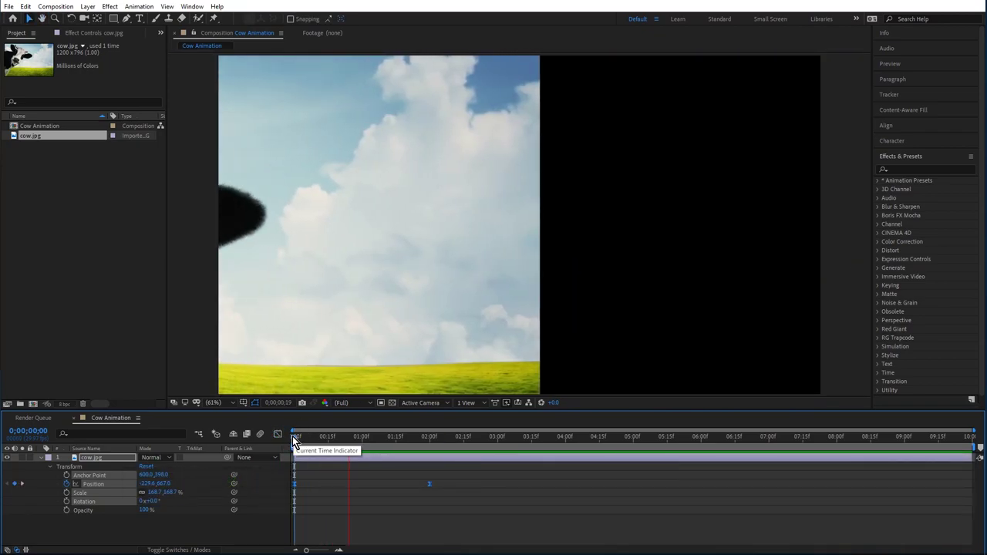
key("space")
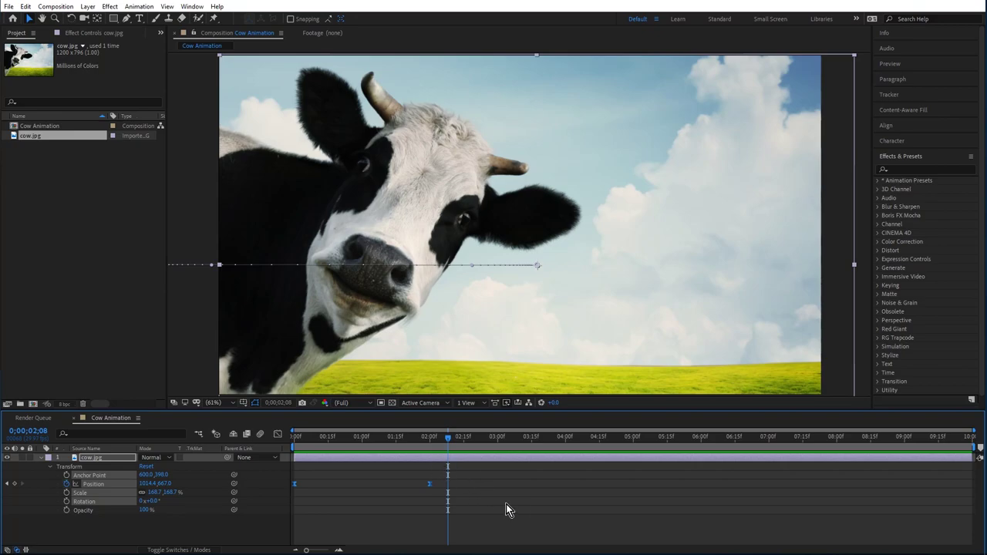
Collapse and deselect the cow.jpg layer, and preview the finished slide-in from the start.
left_click(40, 459)
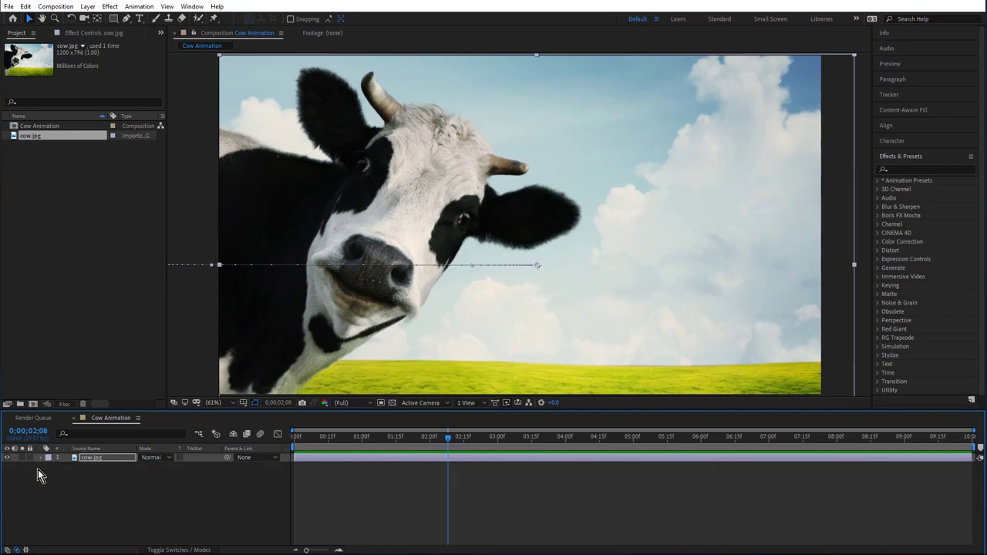
left_click(105, 505)
left_click(330, 435)
key("space")
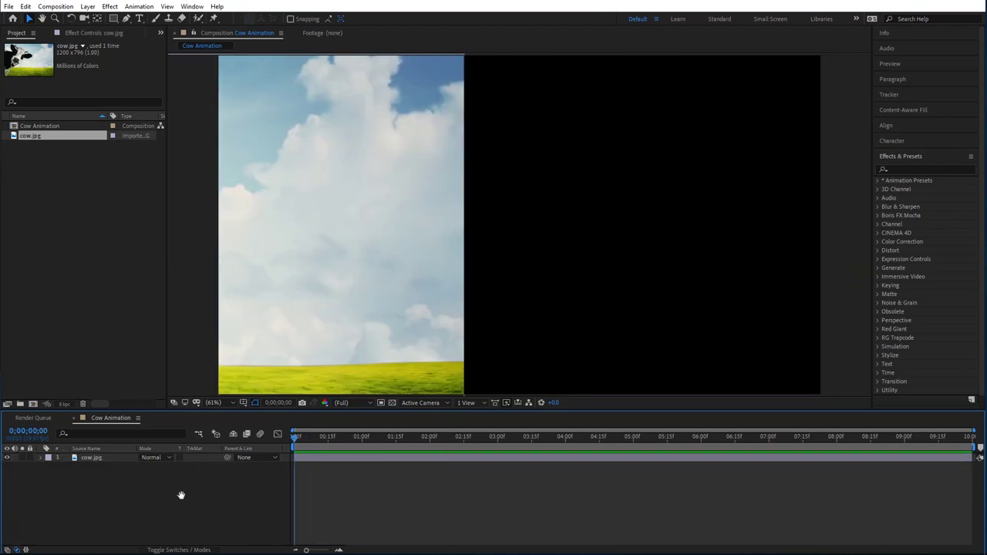
key("space")
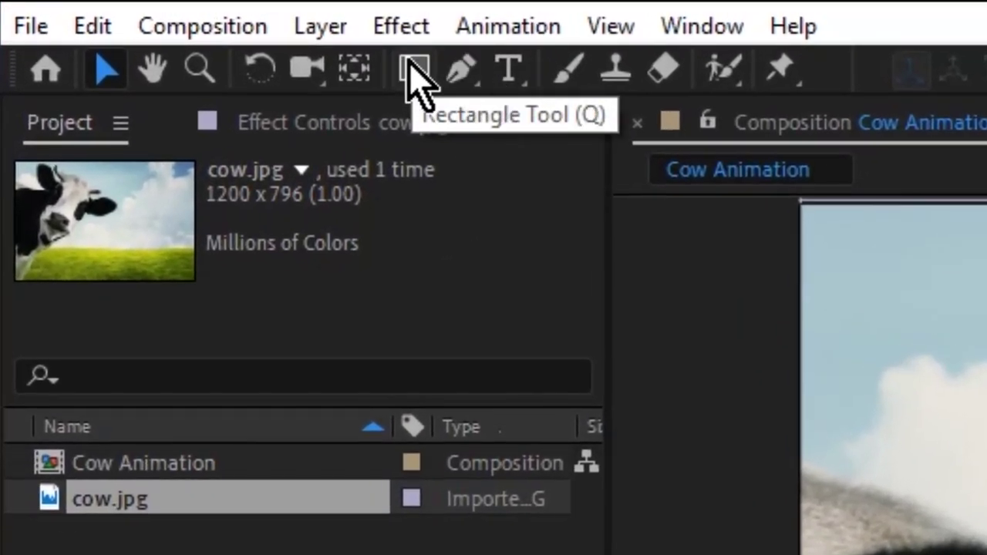
Activate the Pen tool, select the cow.jpg layer for masking and set the composition view magnification to 50%.
left_click(462, 71)
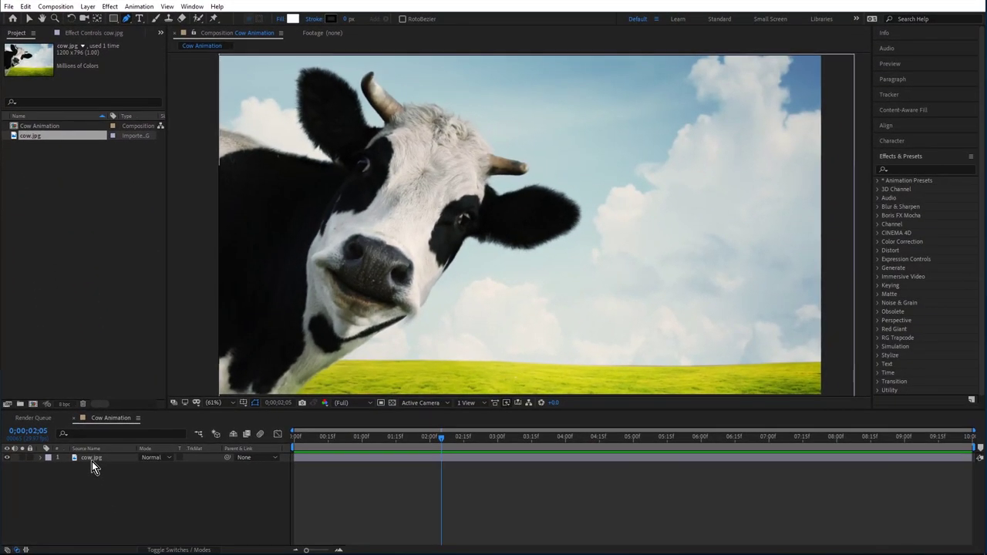
left_click(92, 461)
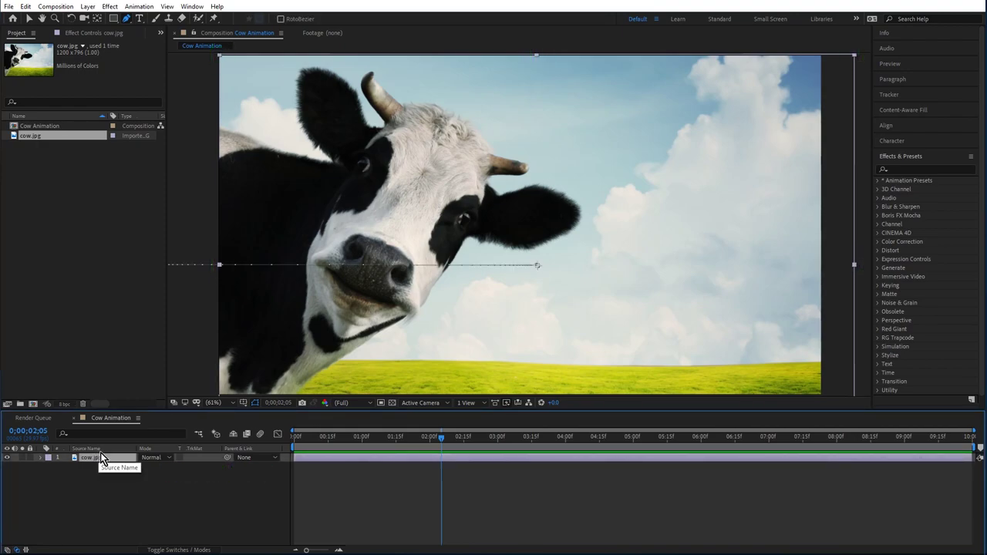
left_click(232, 400)
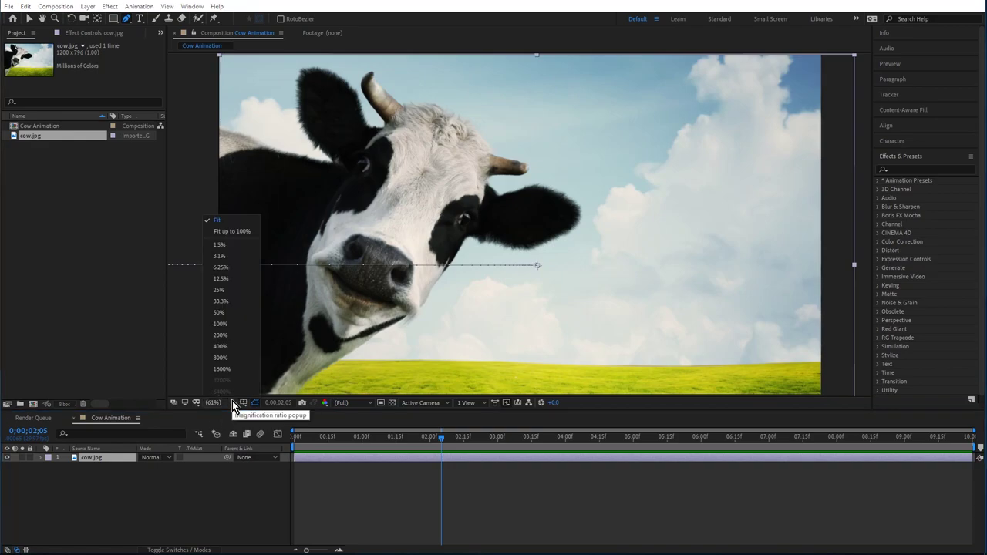
left_click(232, 313)
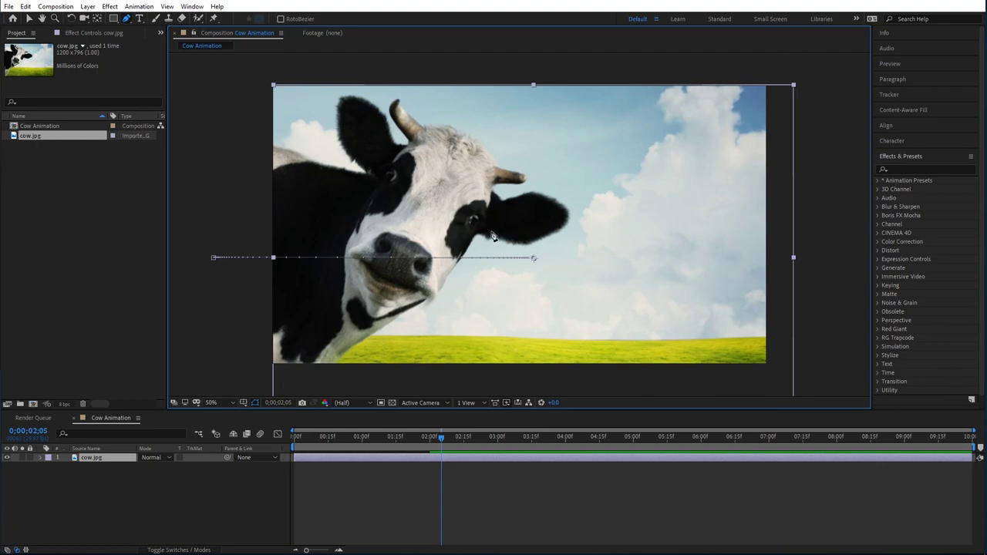
Start a mask on cow.jpg outside the frame beside the cow's back and trace the back and the left ear.
scroll(494, 237, "up", 2)
scroll(493, 236, "down", 2)
left_click(304, 175)
key("g")
left_click(273, 158)
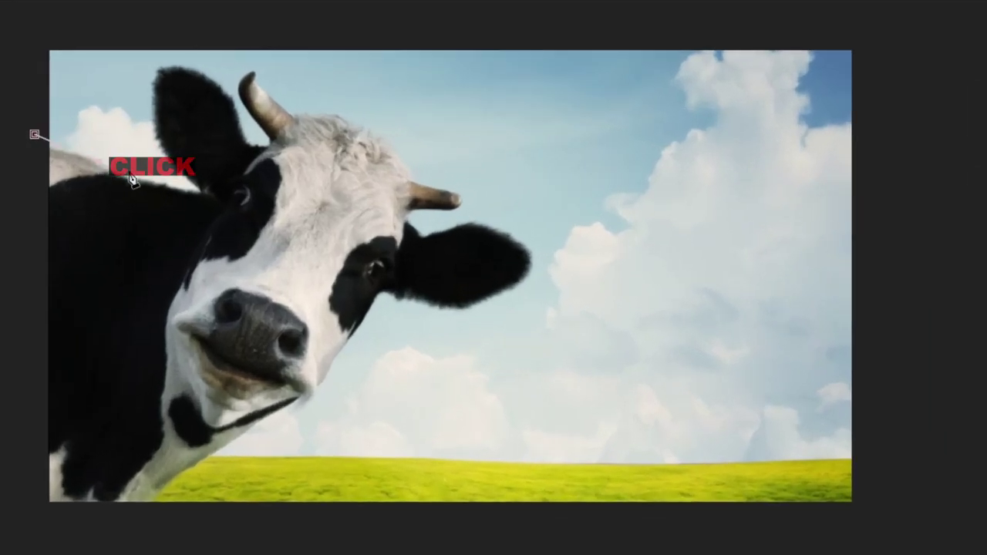
left_click(199, 200)
left_click_drag(200, 202, 160, 148)
left_click(157, 141)
left_click(156, 102)
left_click_drag(164, 77, 176, 72)
left_click_drag(229, 101, 245, 150)
Continue the mask across the forehead, leaving out both horns, and curve it around the right ear.
left_click(252, 148)
left_click(276, 141)
left_click_drag(307, 115, 367, 125)
left_click(411, 201)
left_click(404, 226)
left_click(419, 235)
left_click_drag(472, 224, 488, 229)
left_click_drag(529, 257, 523, 273)
left_click_drag(457, 307, 438, 300)
left_click(394, 294)
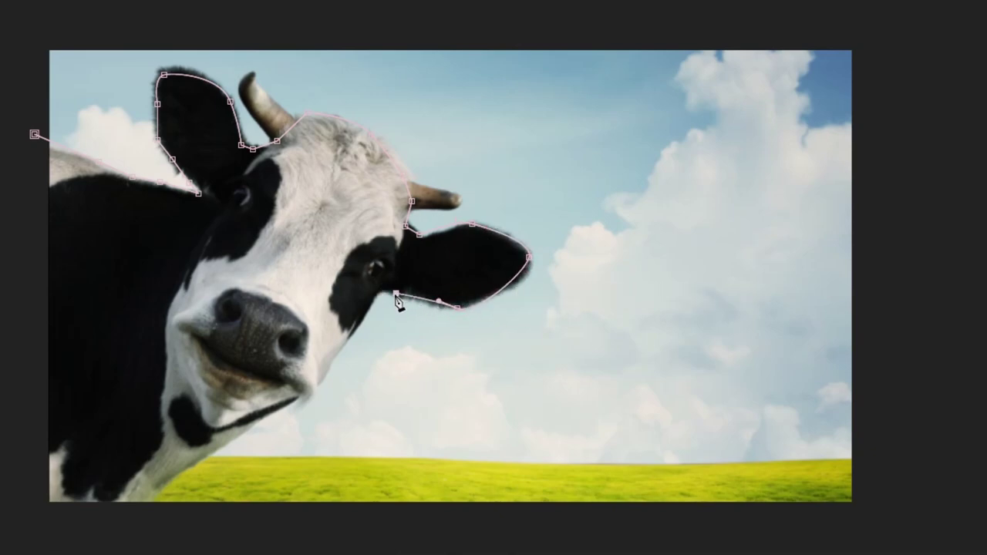
Trace the mask down the cheek, chin and neck, and close it outside the frame at its starting point.
left_click(380, 289)
left_click(355, 328)
left_click(323, 376)
left_click(299, 399)
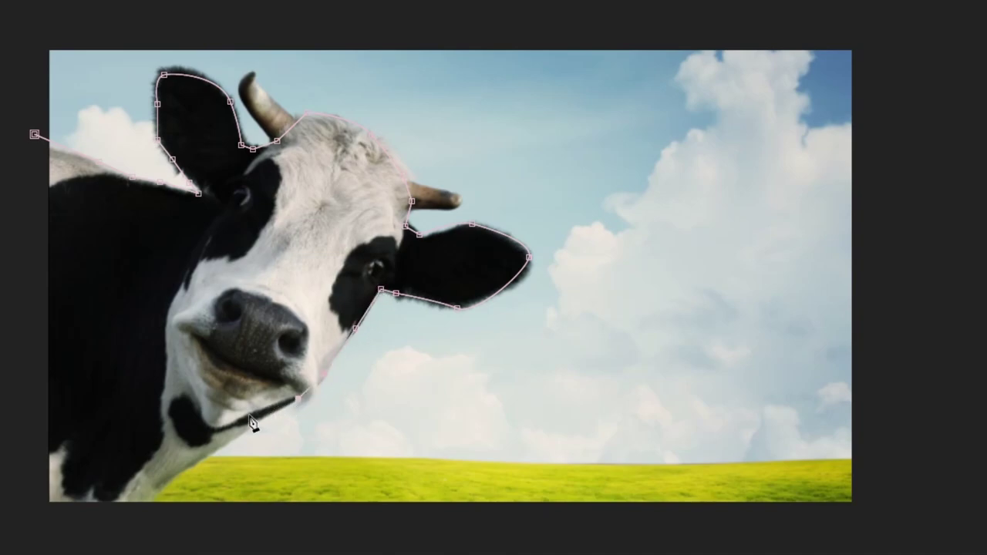
left_click(223, 447)
left_click(168, 476)
left_click(134, 510)
left_click(4, 530)
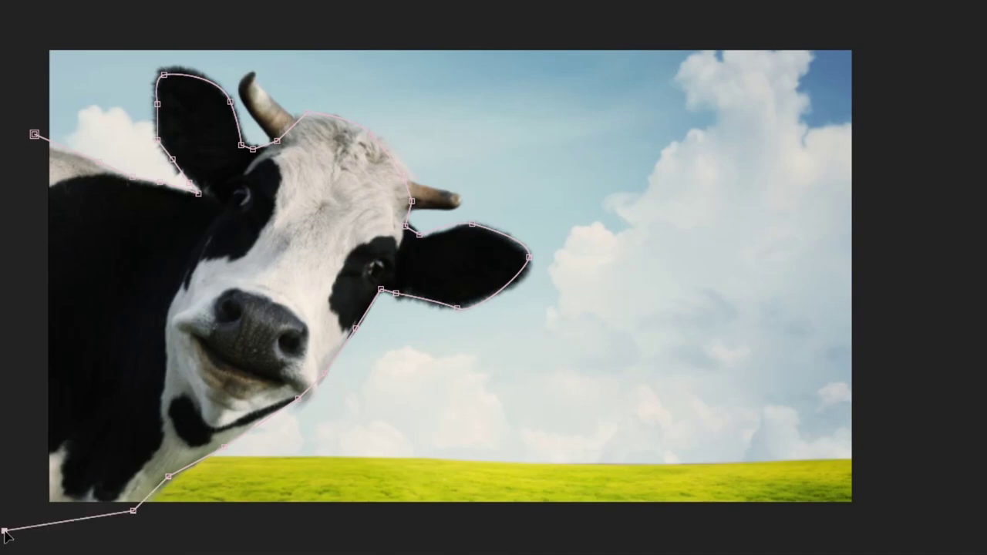
left_click(34, 136)
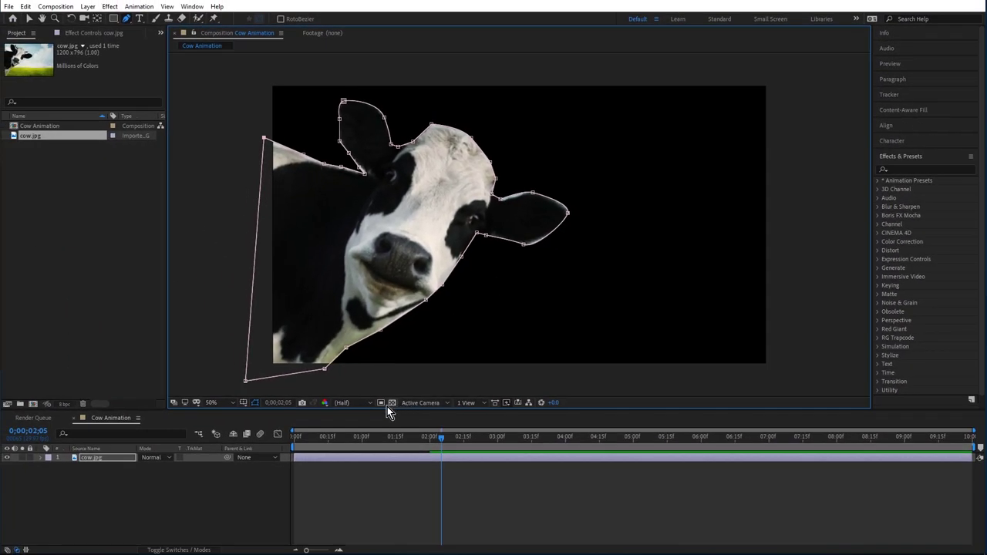
Check the deselected cow cutout against the transparency grid, and return to the black background.
left_click(391, 403)
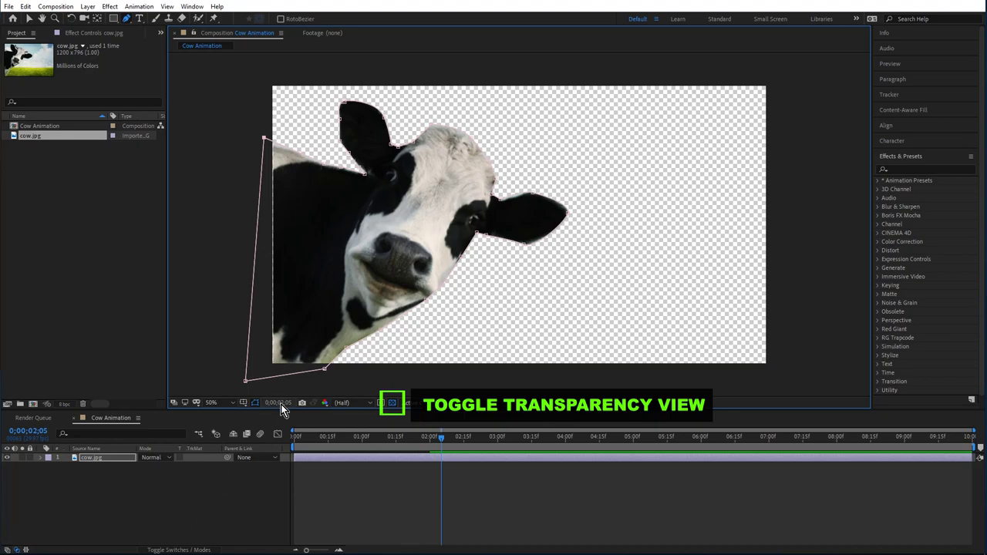
left_click(191, 535)
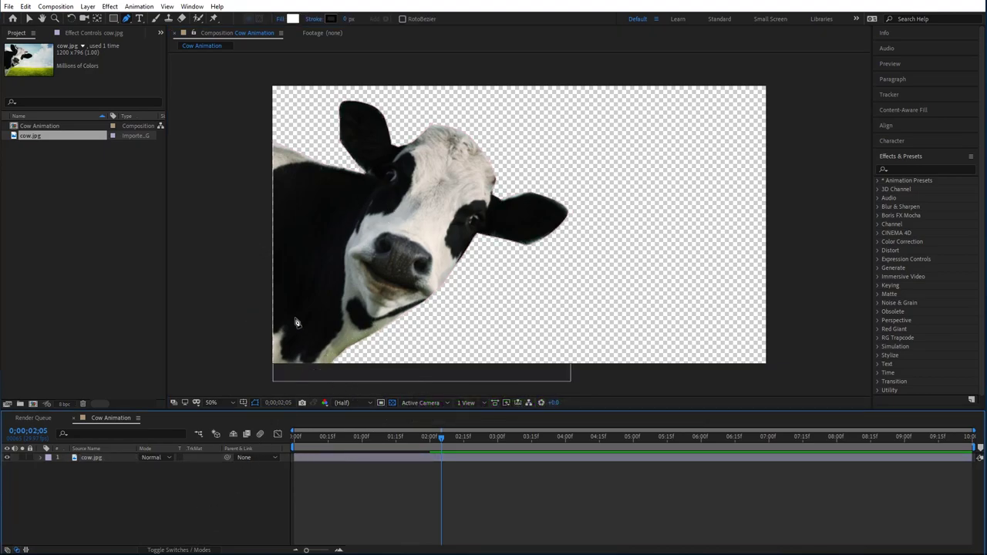
left_click(393, 403)
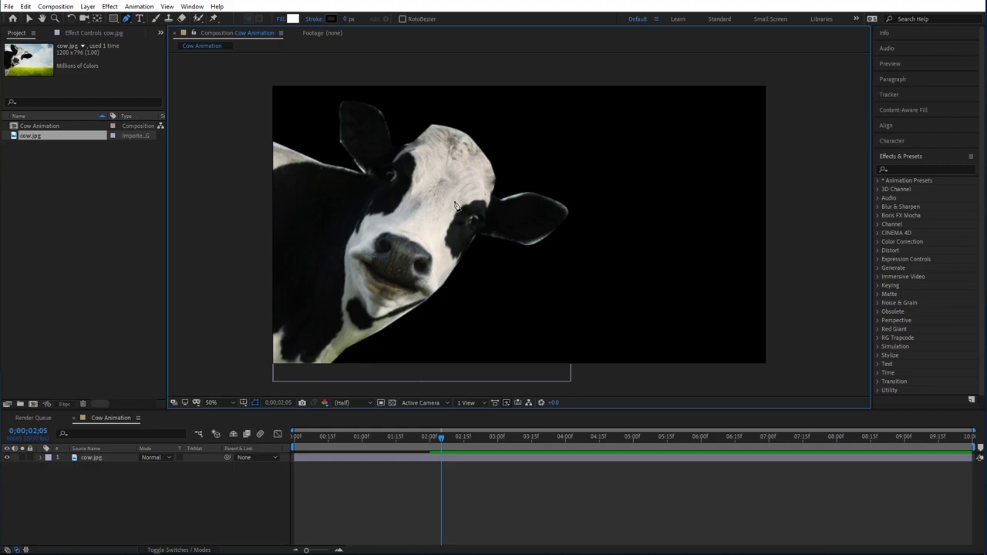
Expand the cow.jpg layer's Masks group and Mask 1, and select its Mask Path property.
left_click(92, 457)
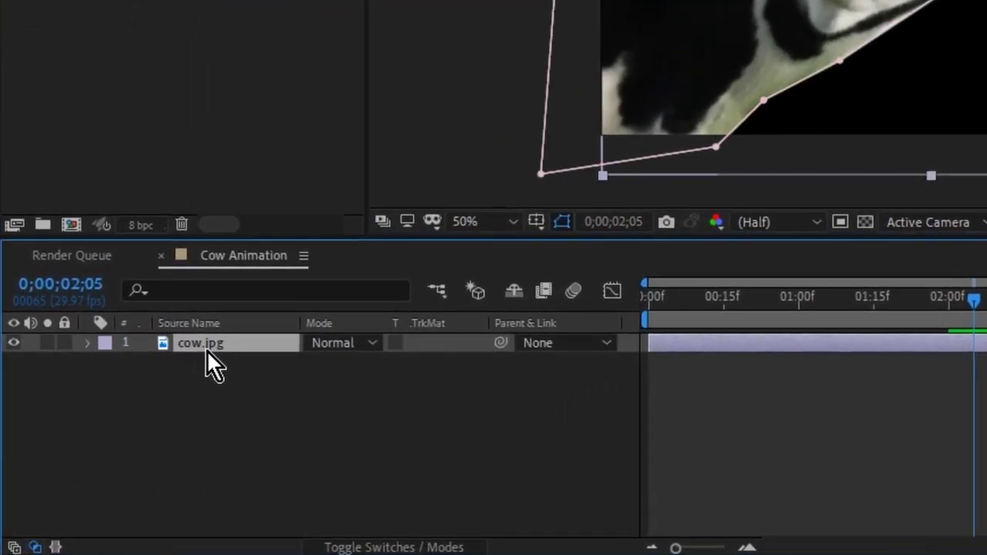
left_click(87, 349)
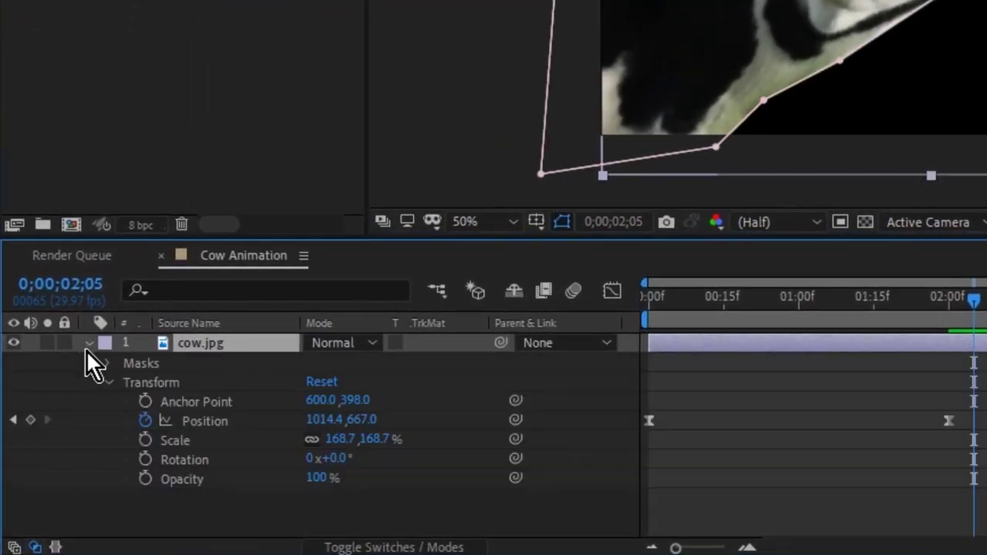
left_click(160, 385)
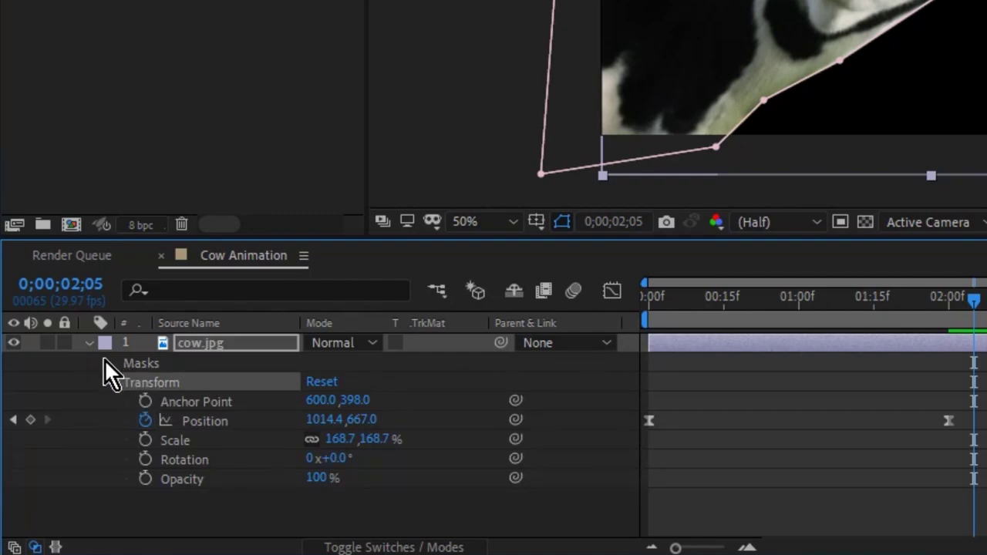
left_click(106, 361)
left_click(126, 384)
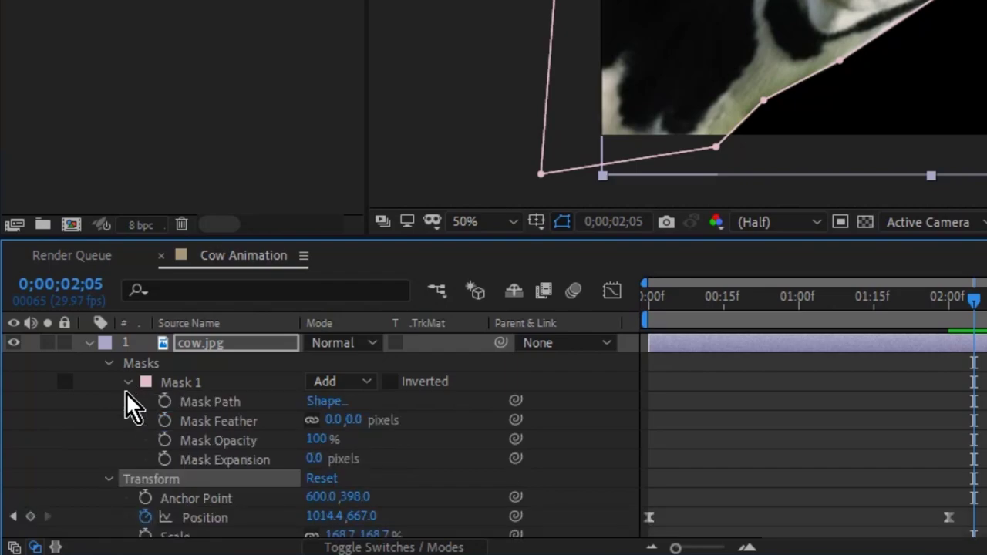
left_click(209, 403)
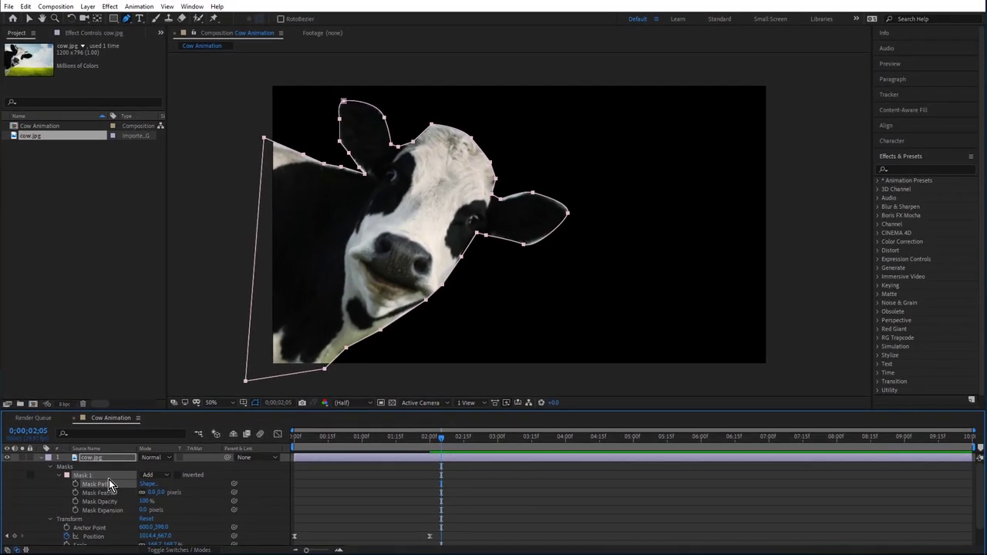
With the Selection tool, move the mask points above and below the right ear inward for a tighter cutout.
left_click(30, 19)
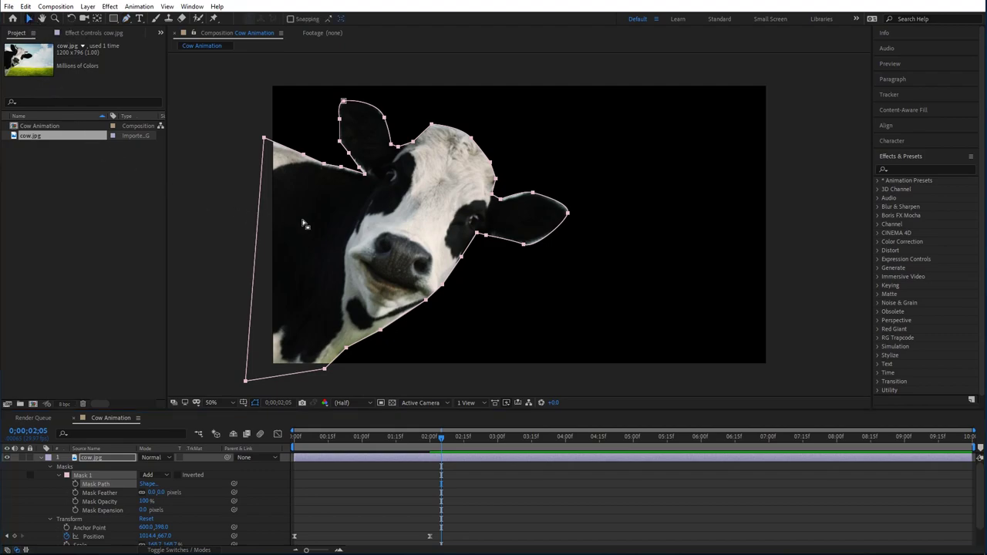
left_click(529, 234)
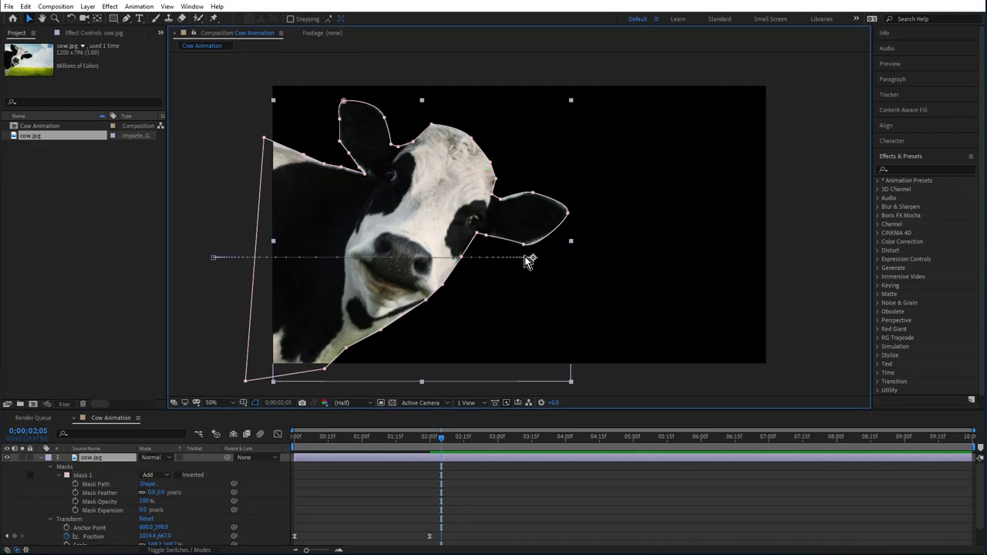
left_click(525, 245)
left_click_drag(537, 251, 538, 240)
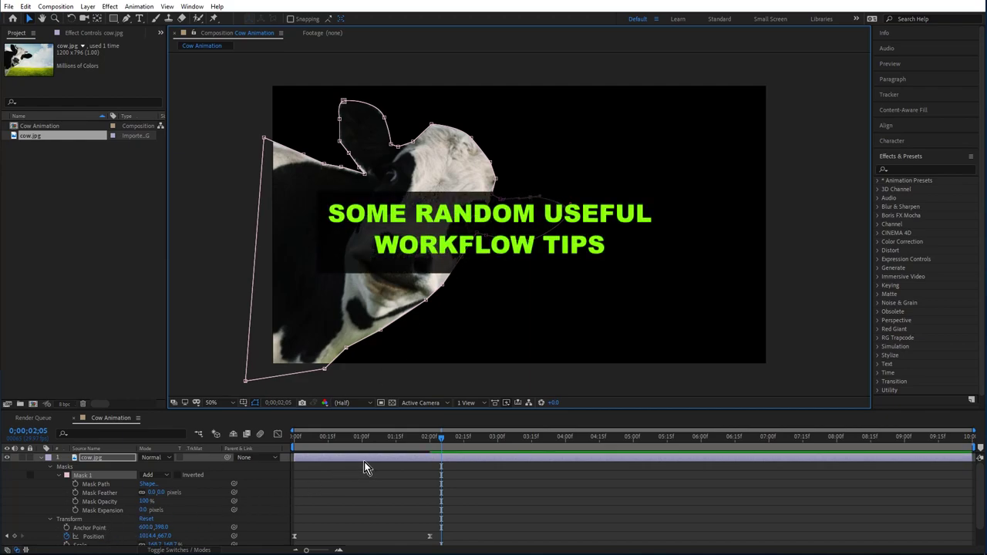
Keyframe Mask 1's Mask Path at 0;00;02;00 and 0;00;03;00.
left_click_drag(434, 436, 429, 439)
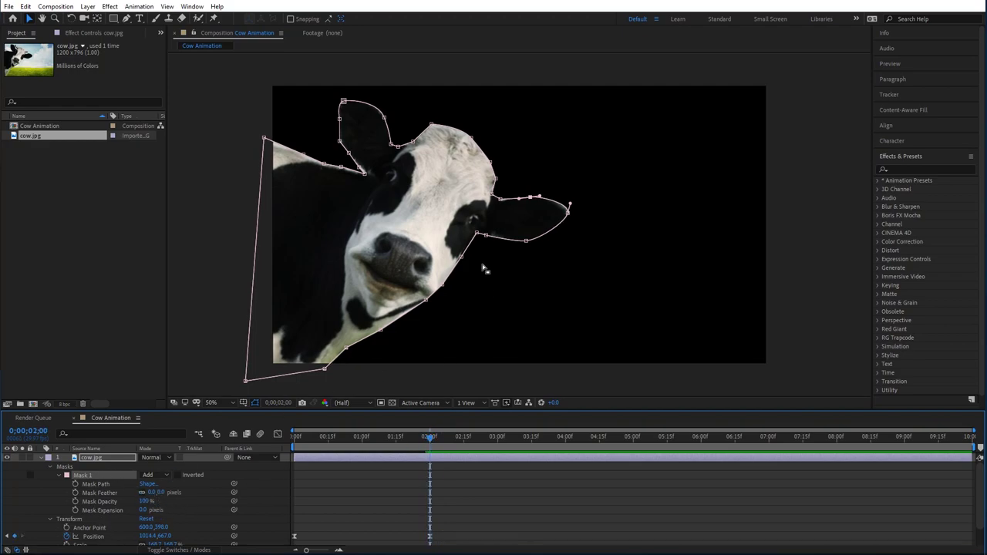
left_click(76, 486)
left_click_drag(429, 439, 497, 468)
right_click(496, 468)
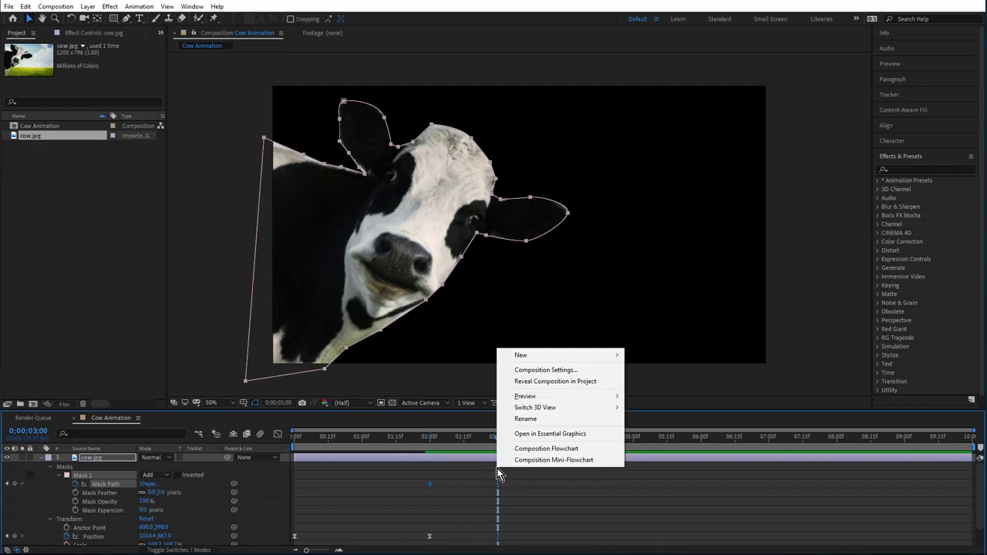
left_click(14, 484)
left_click(14, 483)
left_click_drag(500, 442, 428, 446)
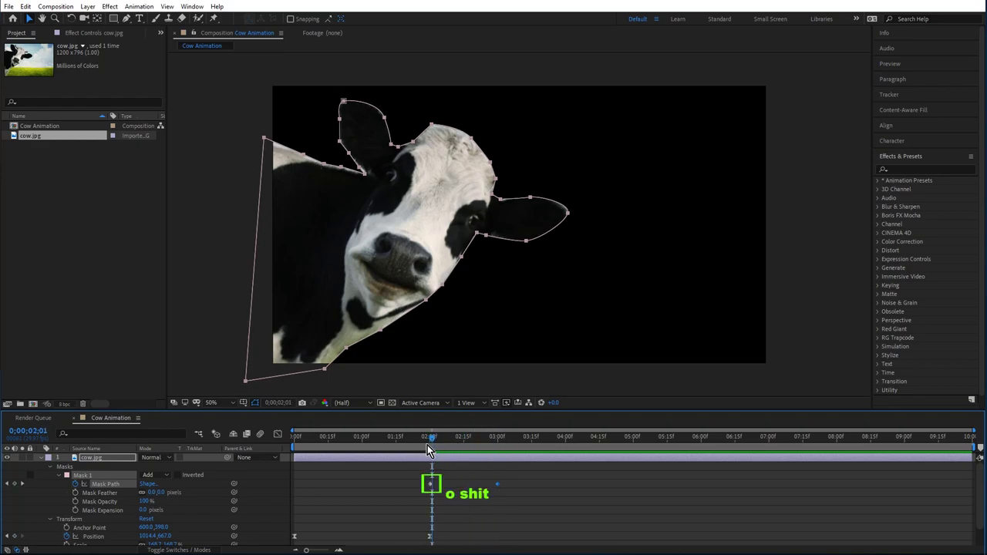
At the 0;00;02;00 Mask Path keyframe, pull the right ear's mask points in toward the head to hide the ear.
left_click(8, 486)
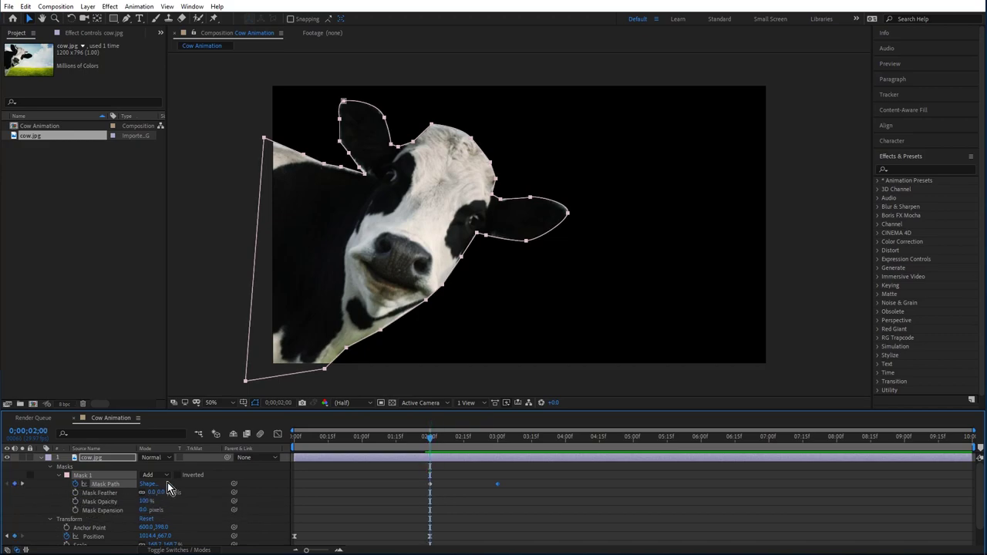
left_click(524, 243)
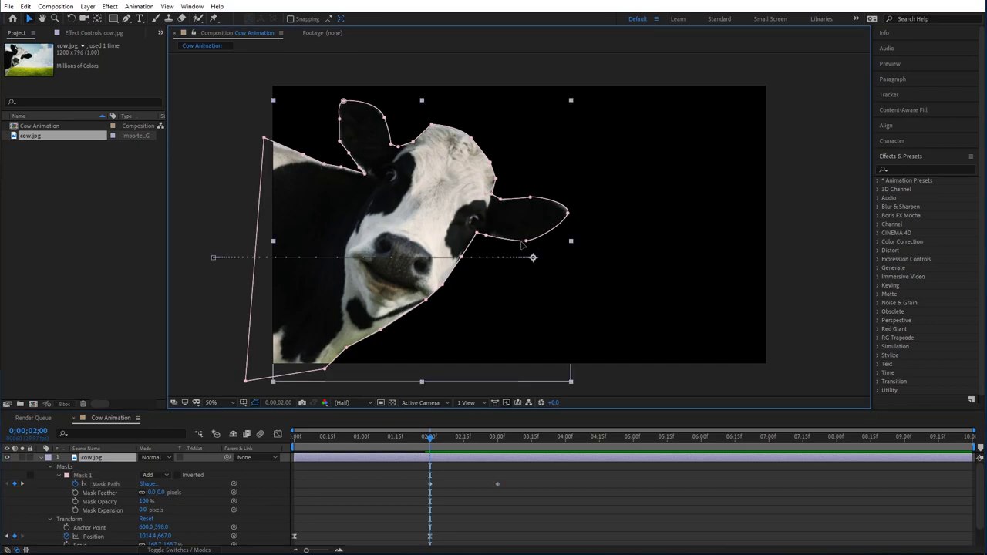
left_click(525, 243)
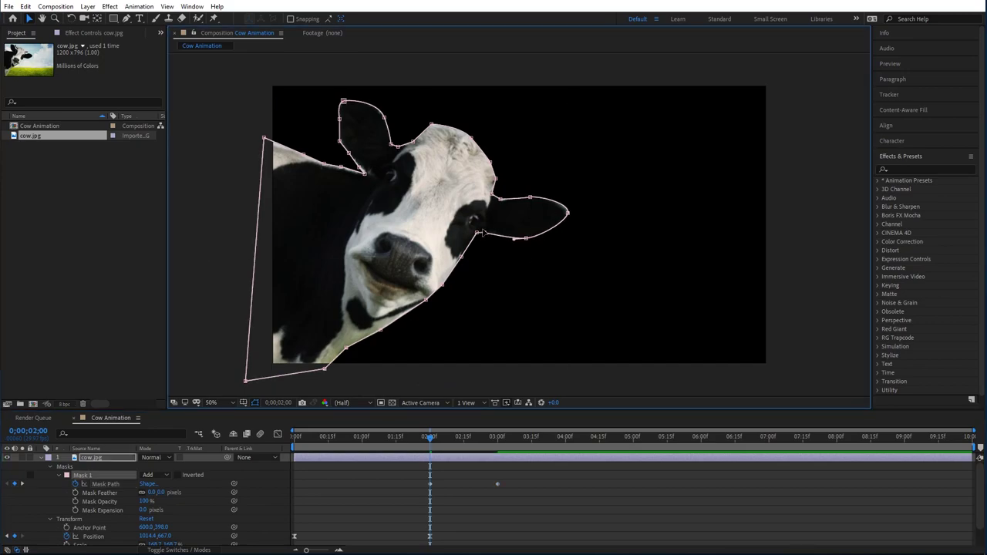
left_click_drag(529, 242, 493, 226)
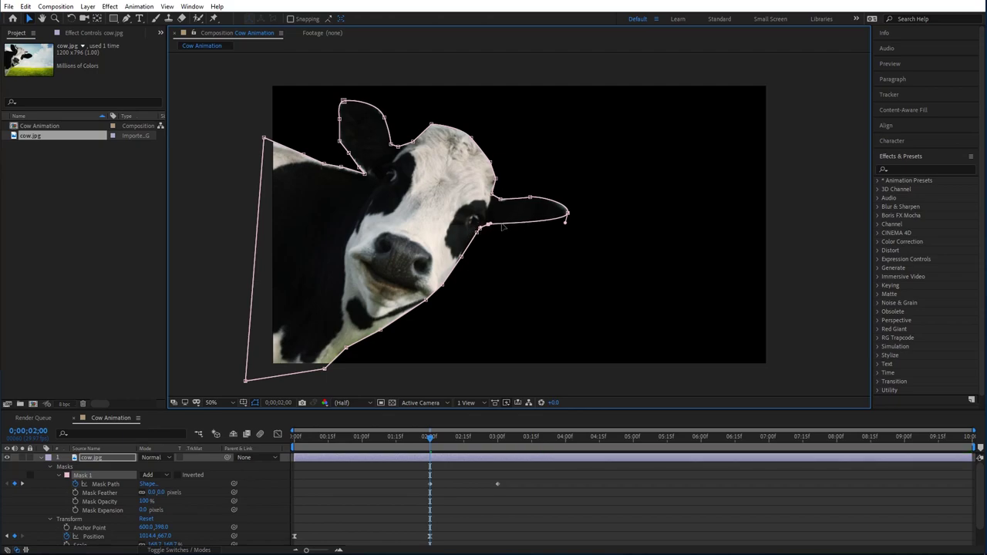
left_click_drag(567, 215, 507, 204)
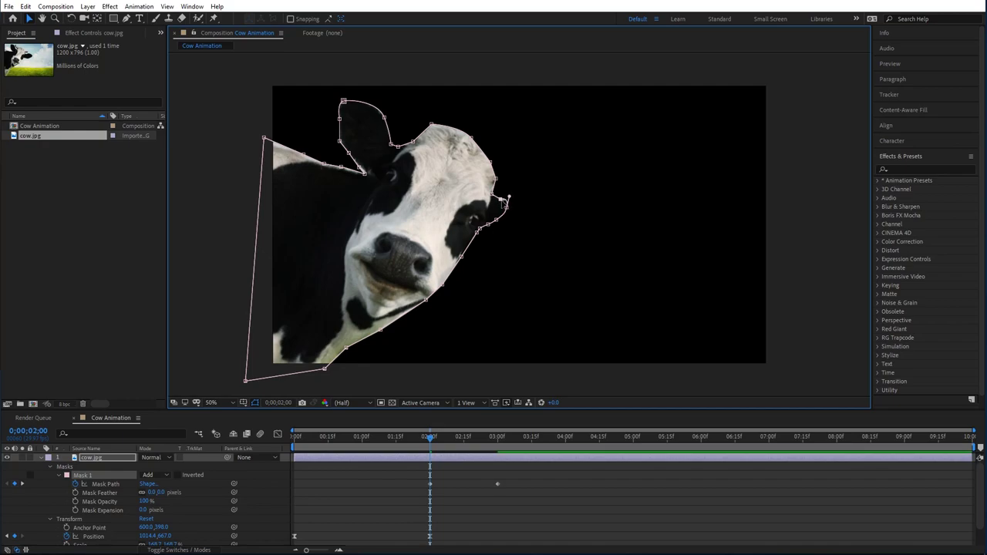
Turn on the transparency grid and preview the ear's mask animation, with the cow.jpg layer collapsed.
left_click(466, 487)
mouse_move(431, 442)
left_mouse_down()
mouse_move(515, 442)
mouse_move(441, 448)
left_mouse_up()
left_click(394, 402)
left_click_drag(431, 443, 495, 442)
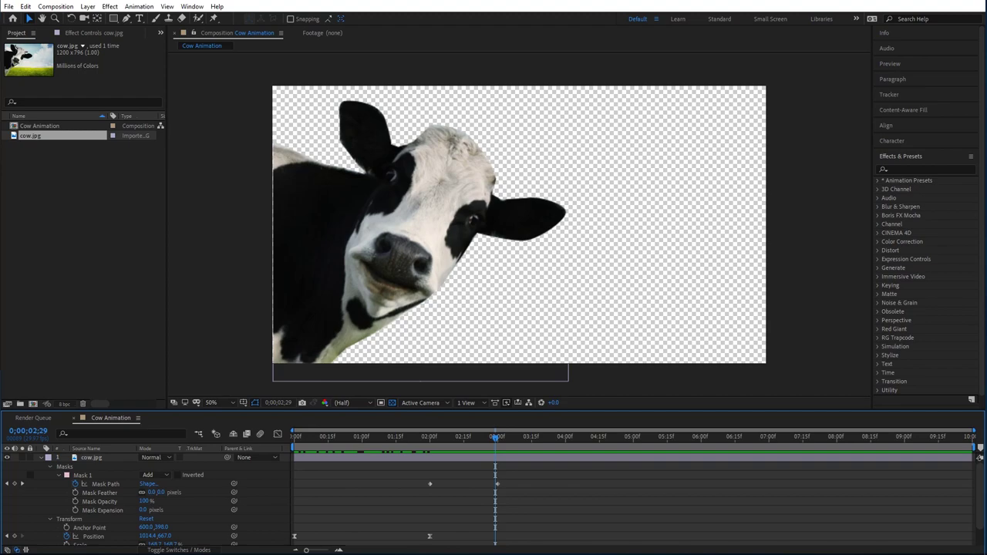
left_click(40, 458)
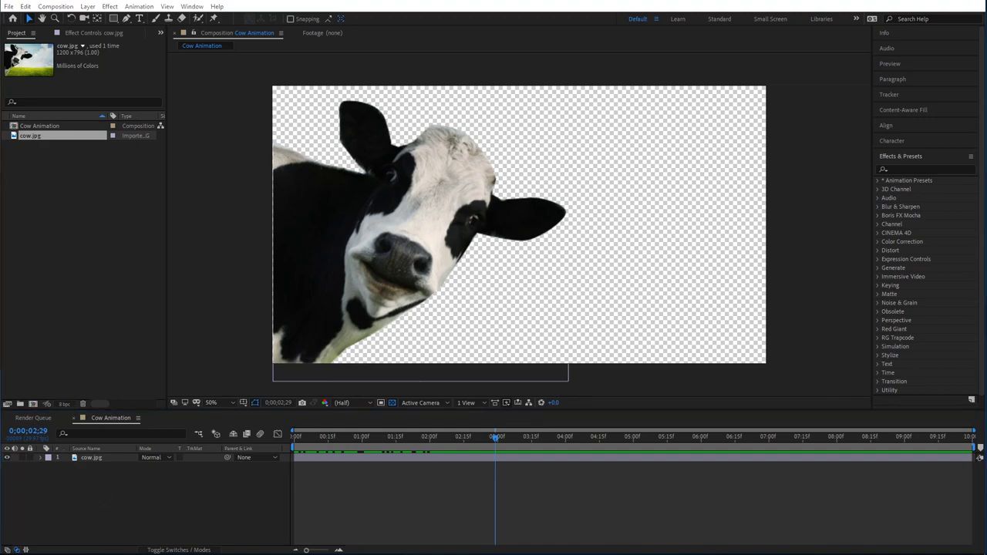
key("space")
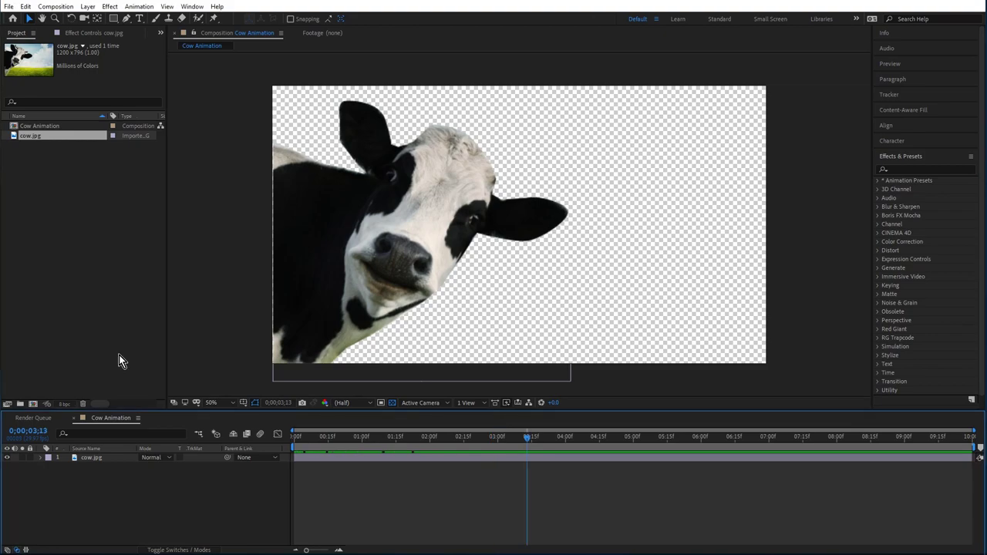
Reveal the cow.jpg layer's keyframed properties and remove all Mask Path keyframes, leaving the Position animation in place.
left_click(96, 461)
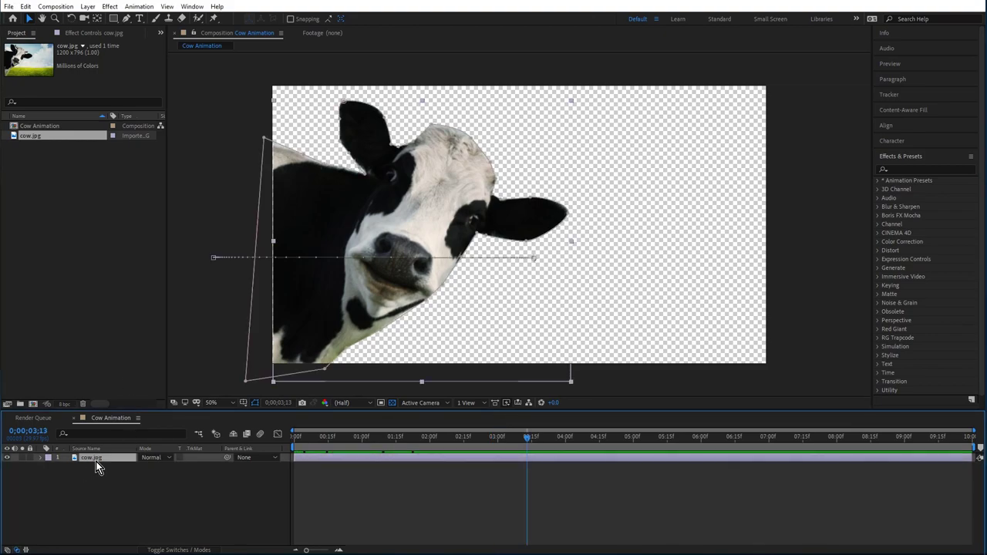
key("u")
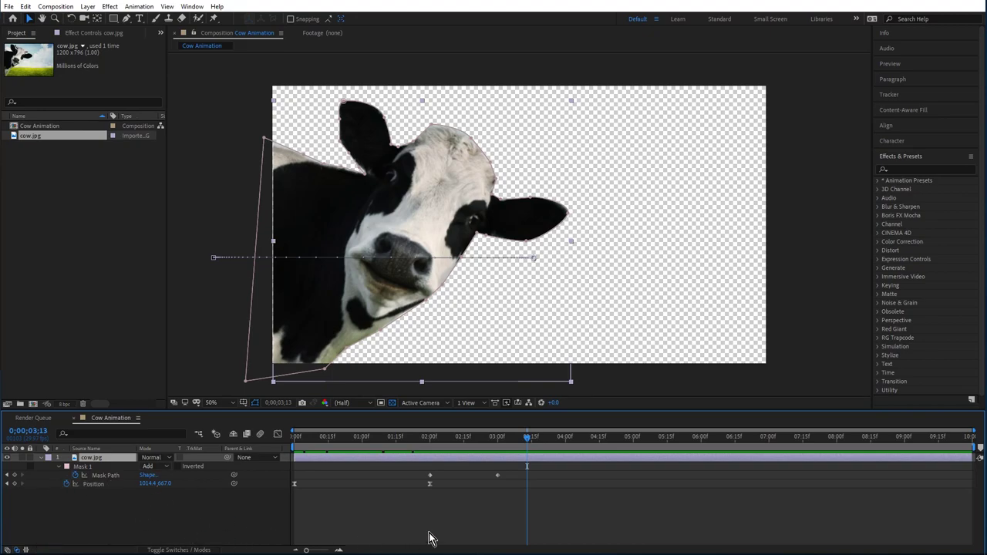
left_click(466, 511)
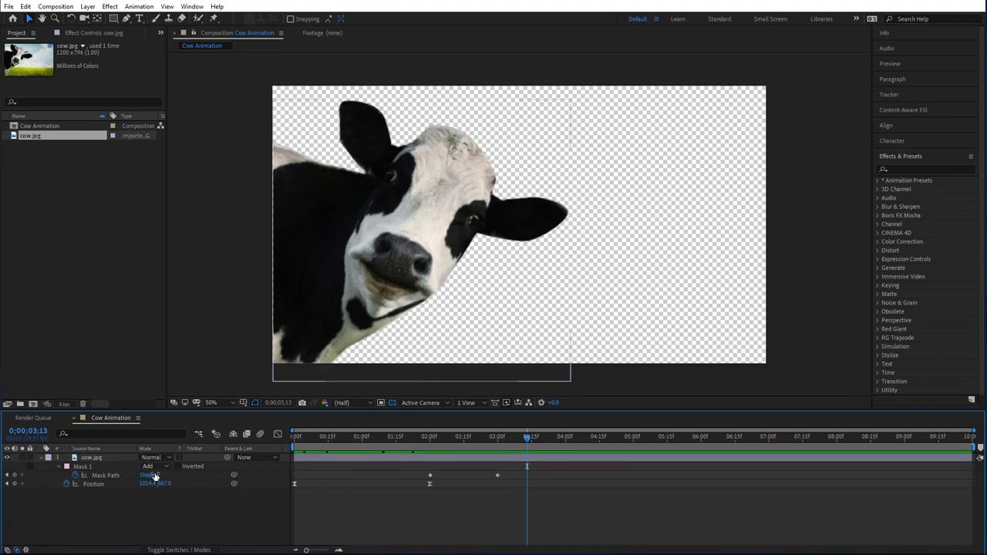
left_click(75, 476)
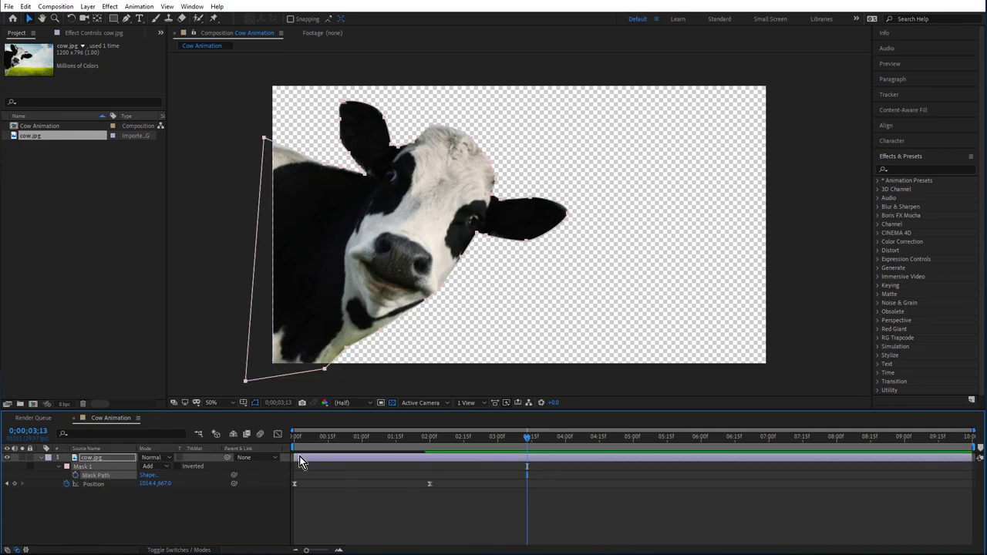
Replay the masked cow's slide-in from the start of the composition, with the cow.jpg layer collapsed.
mouse_move(296, 442)
left_mouse_down()
mouse_move(423, 445)
mouse_move(469, 434)
mouse_move(294, 440)
left_mouse_up()
key("space")
key("space")
left_click_drag(296, 442, 295, 469)
key("u")
key("space")
key("space")
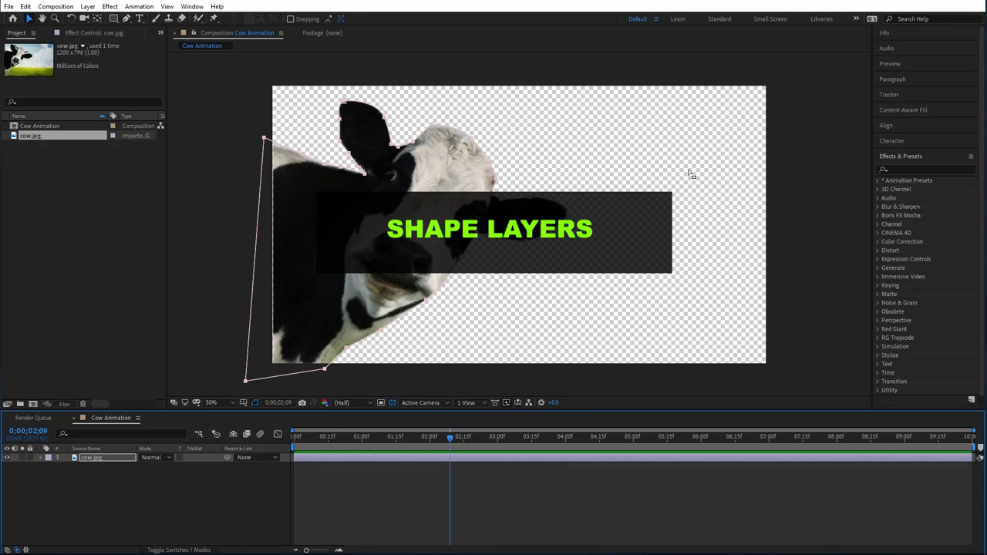
Move the current time to 0;00;02;17 and add a new shape layer to the Cow Animation composition.
left_click_drag(294, 442, 472, 441)
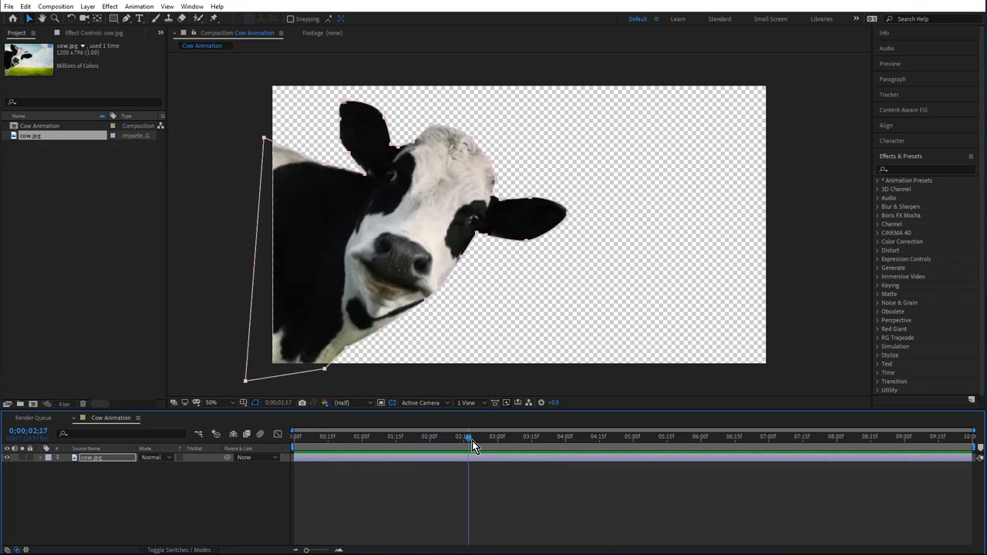
right_click(126, 489)
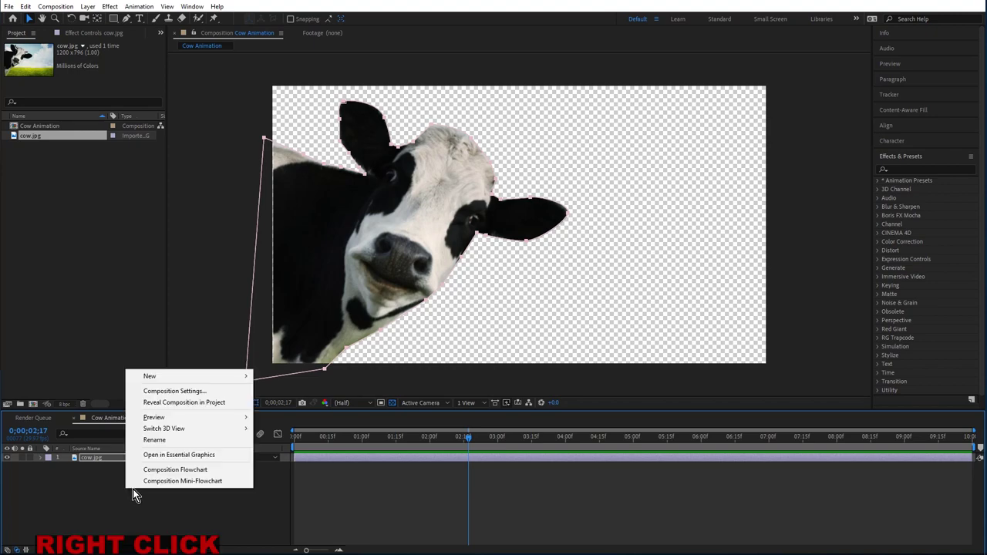
mouse_move(199, 380)
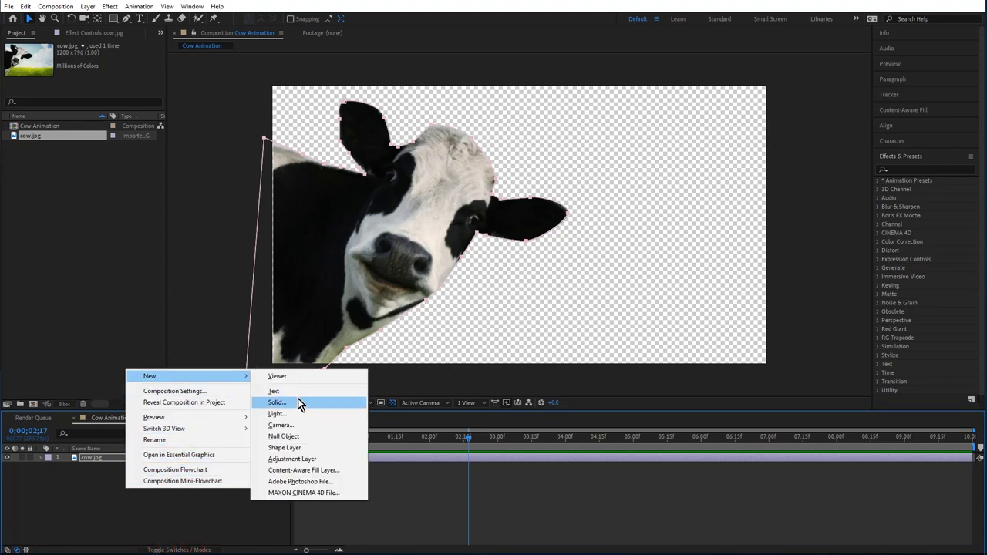
left_click(300, 449)
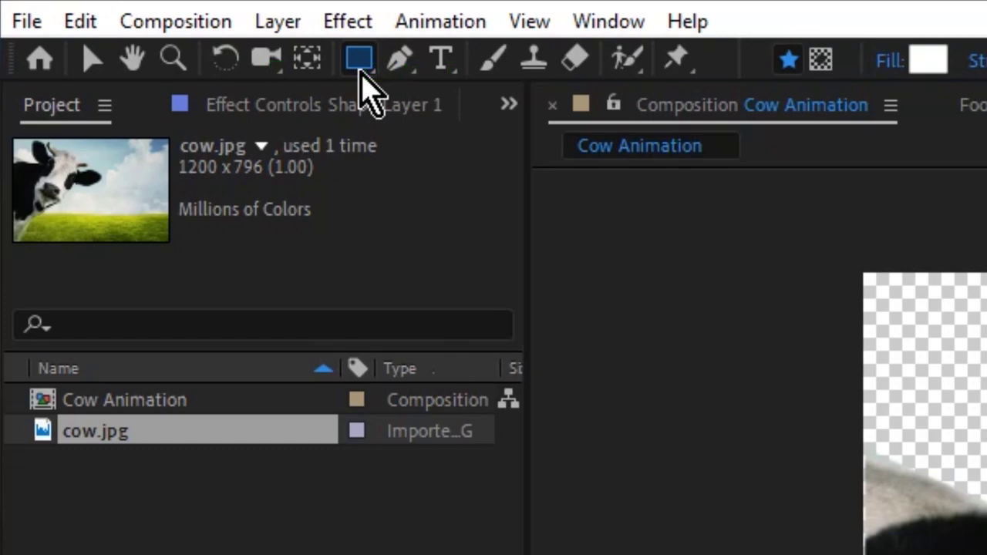
Draw a wide ellipse on the shape layer with the Ellipse tool, in the empty area beside the cow's head.
left_click_drag(360, 72, 447, 131)
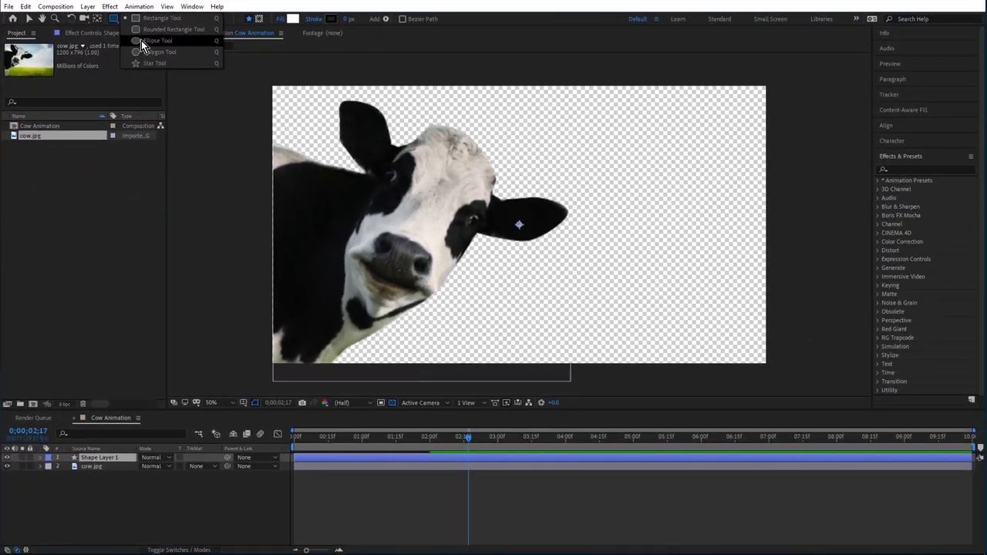
left_click_drag(141, 40, 141, 41)
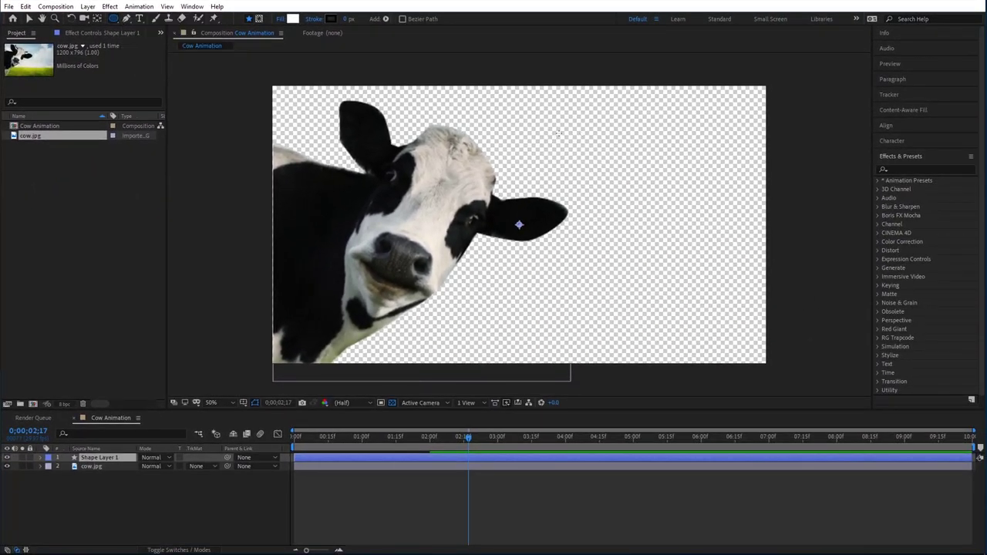
left_click_drag(560, 133, 728, 244)
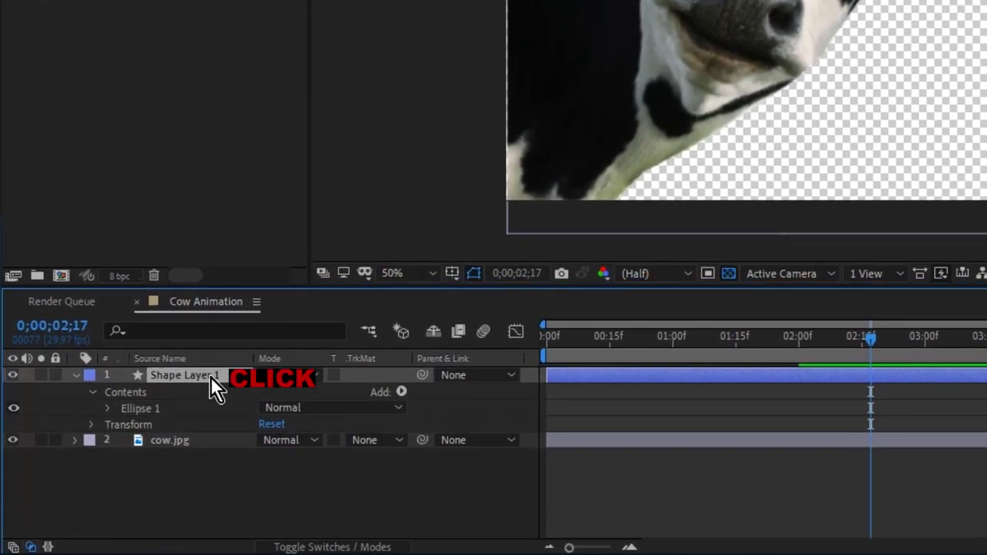
Rename the shape layer as Bubble.
left_click(211, 376)
key("Return")
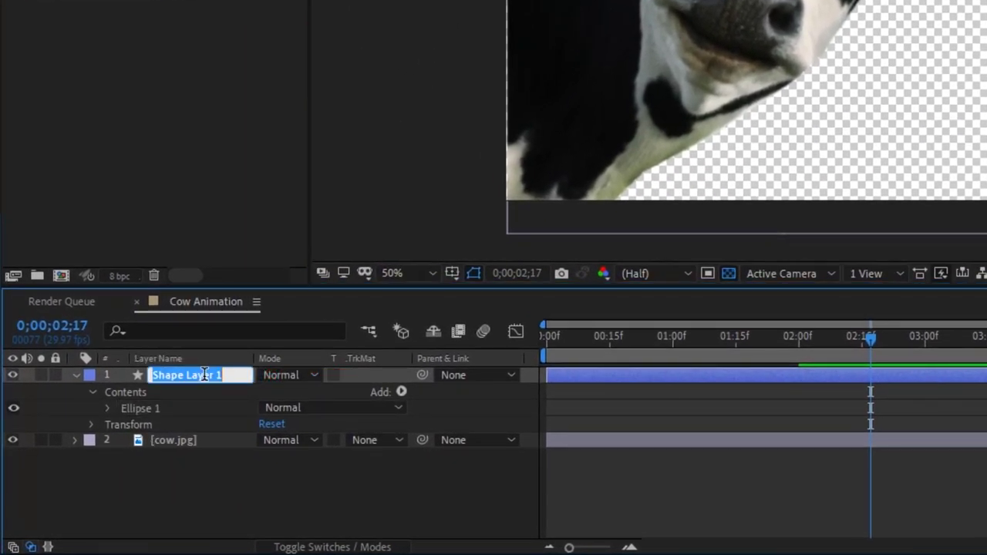
type("Bubble")
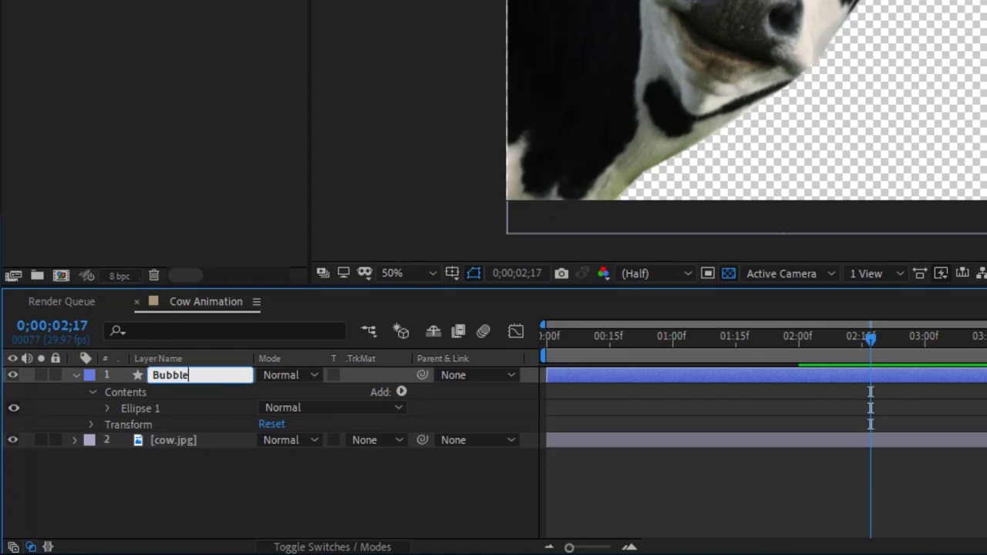
key("Return")
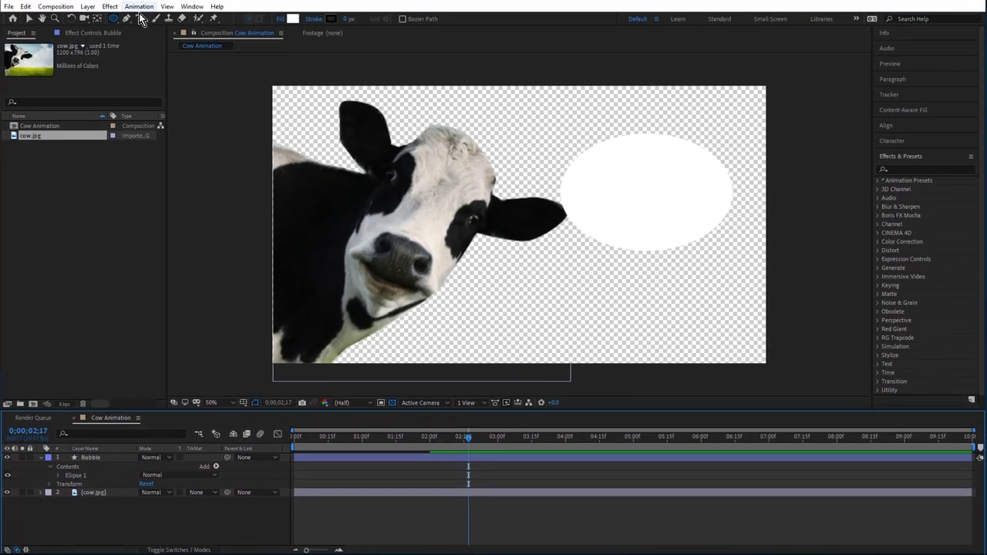
Give the Bubble layer's ellipse a black outline by setting its Stroke Width to 11.7, and deselect the layer.
left_click(58, 476)
left_click(58, 476)
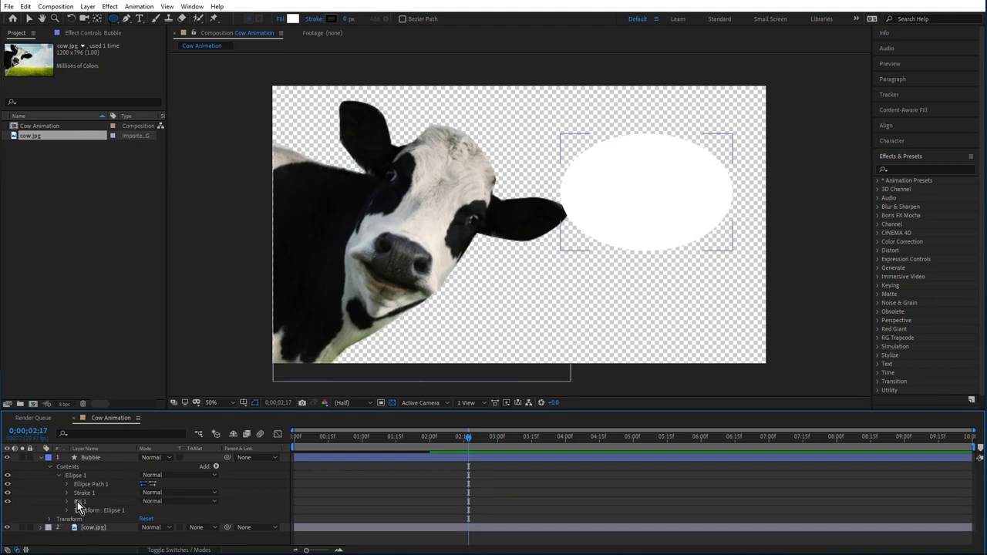
left_click(78, 501)
left_click(71, 494)
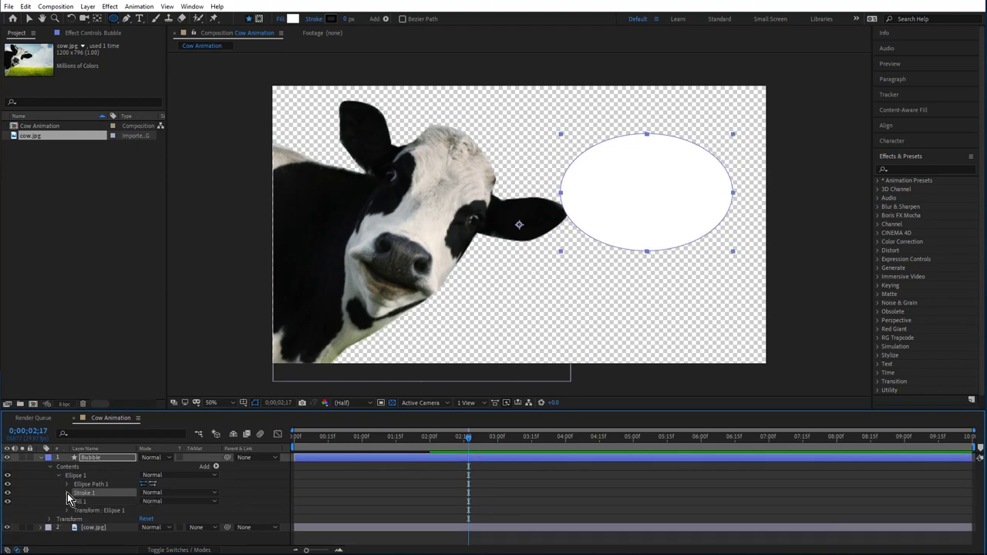
left_click(67, 492)
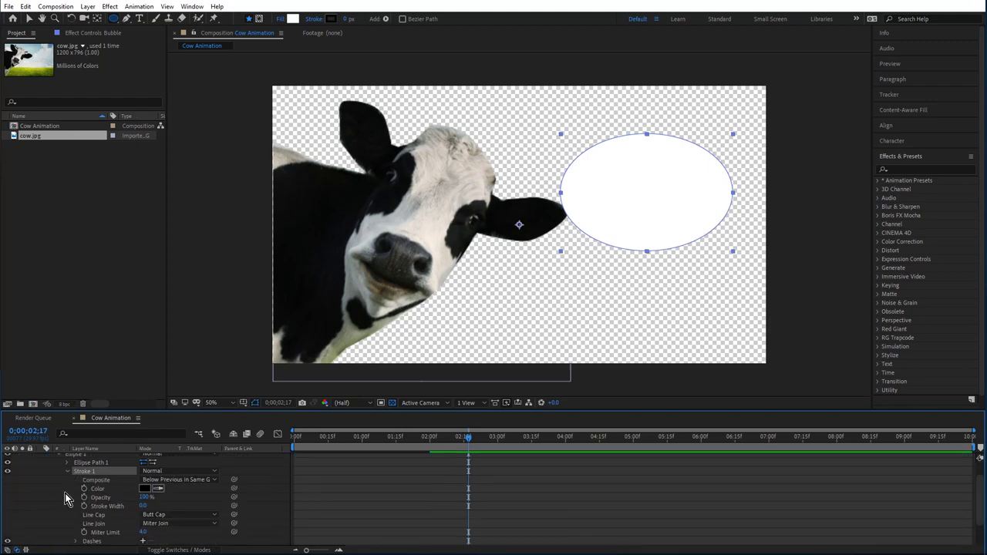
left_click(145, 489)
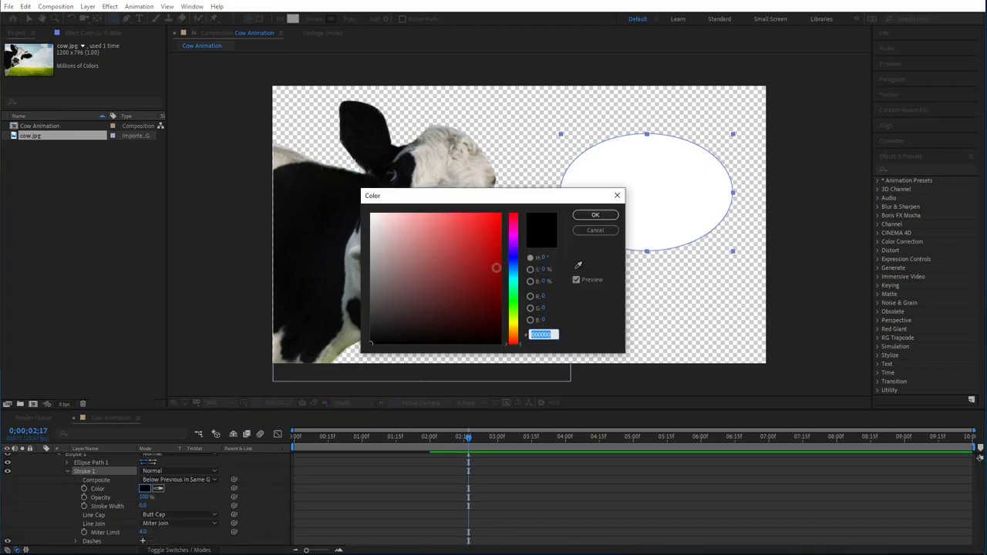
left_click(609, 231)
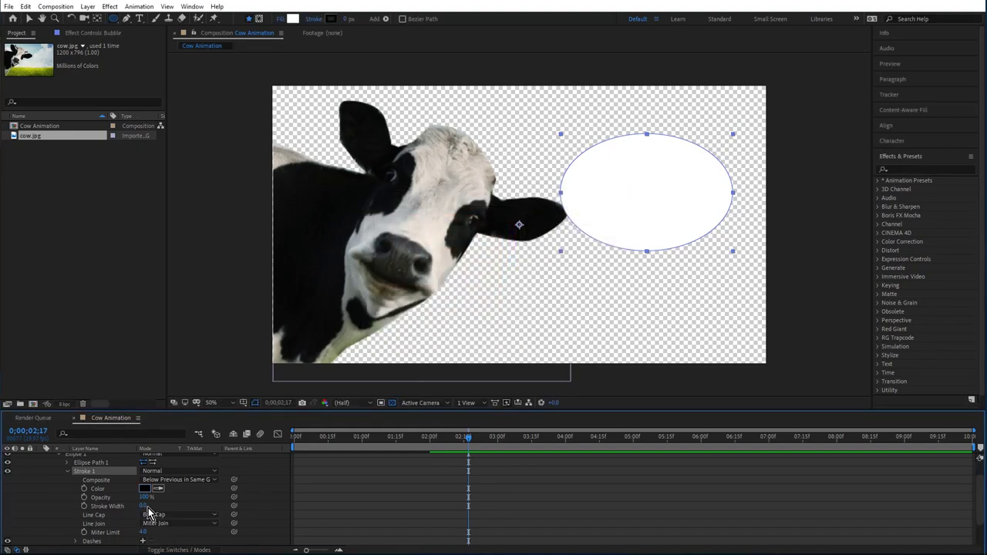
left_click_drag(143, 505, 203, 506)
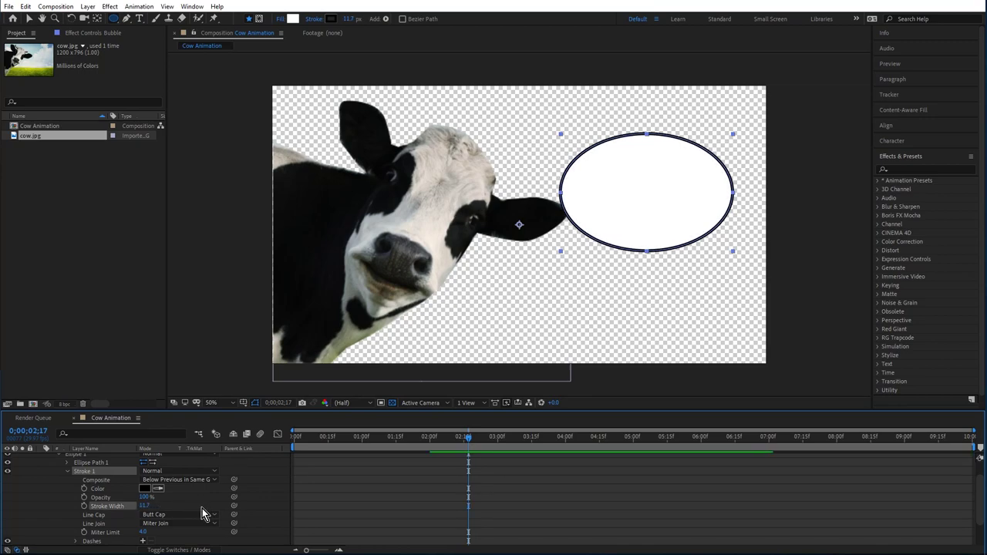
left_click(262, 503)
scroll(243, 504, "up", 1)
left_click(775, 256)
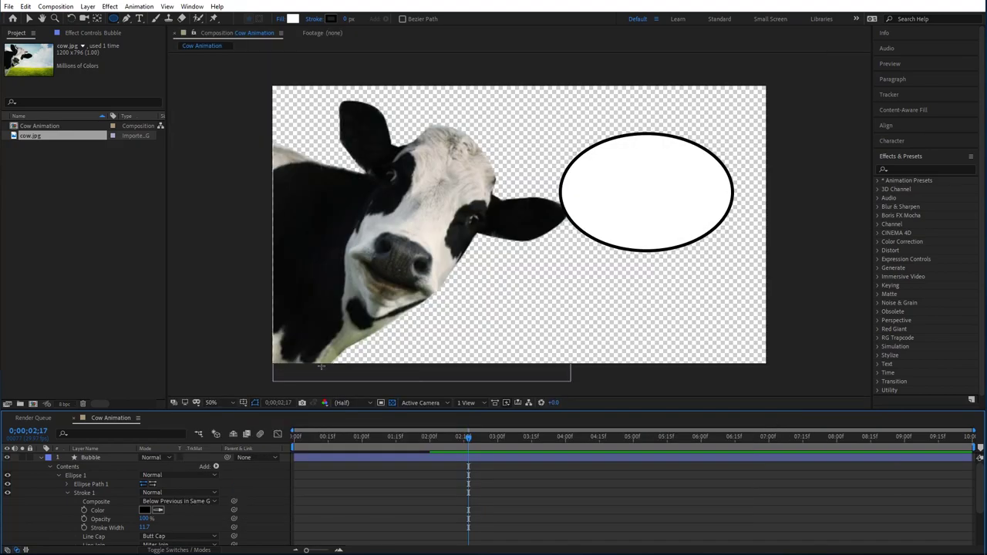
Convert the Bubble layer's Ellipse Path 1 to a Bezier path.
left_click(96, 483)
left_click(98, 486)
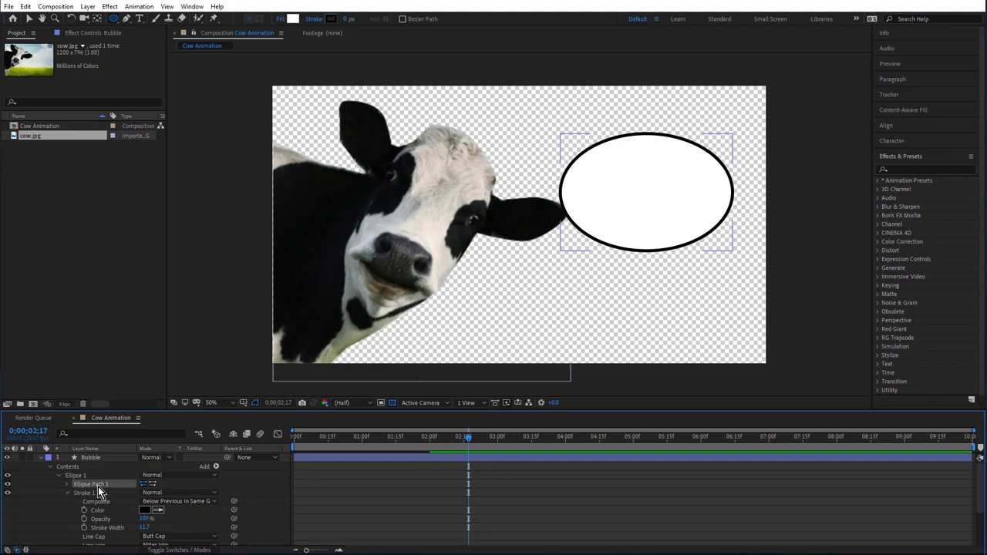
right_click(98, 486)
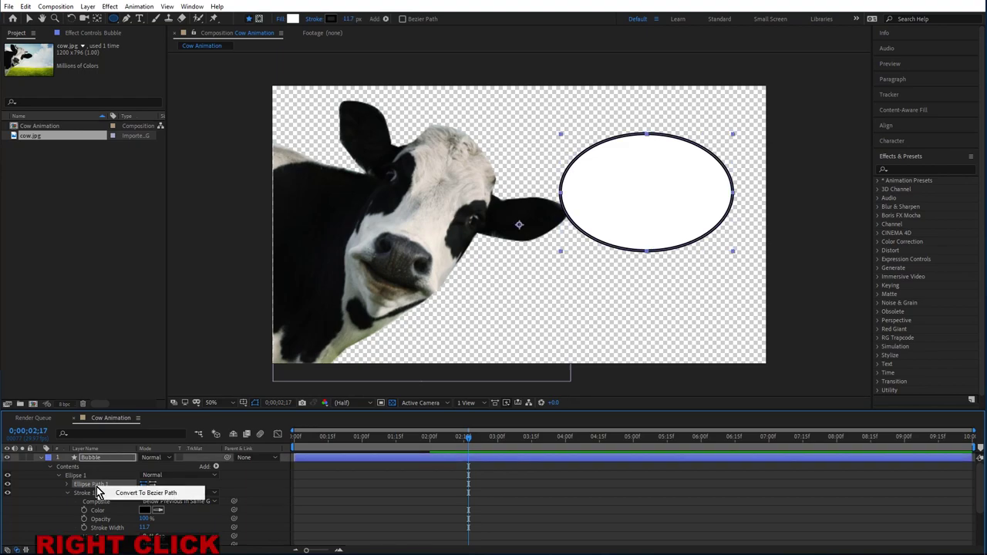
left_click(129, 495)
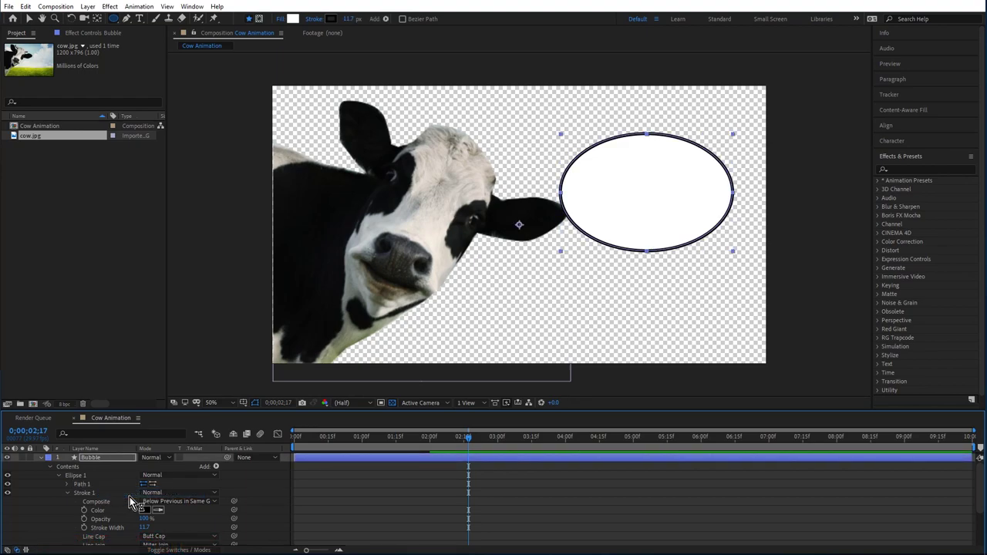
Add three closely spaced vertices with the Pen tool along the ellipse's lower edge on the side facing the cow.
left_click(126, 22)
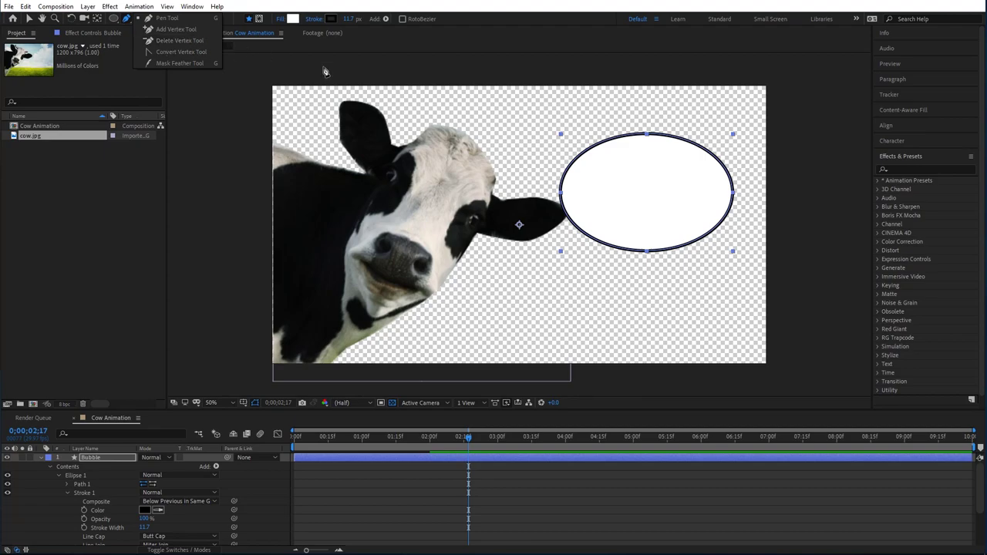
left_click(587, 237)
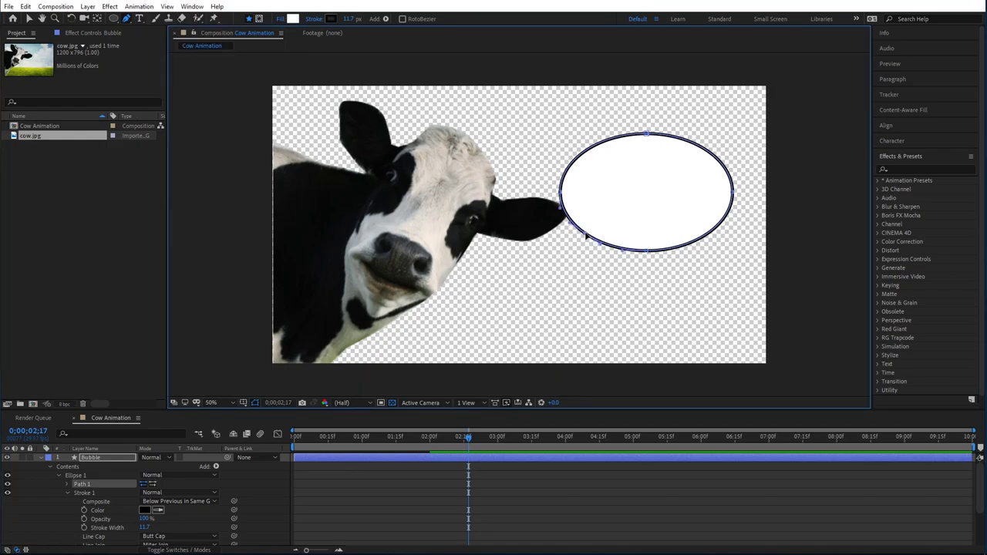
scroll(591, 238, "up", 4)
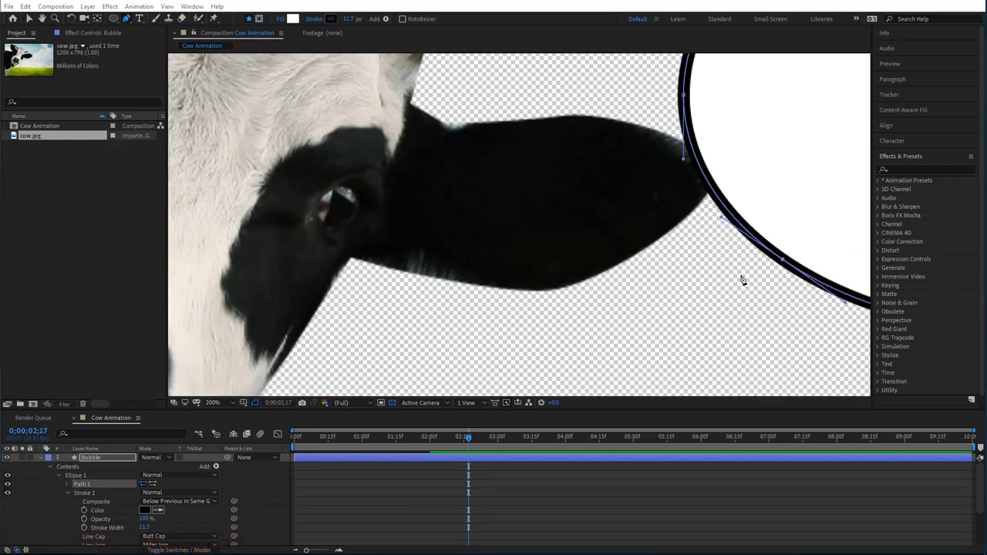
left_click_drag(772, 306, 421, 271)
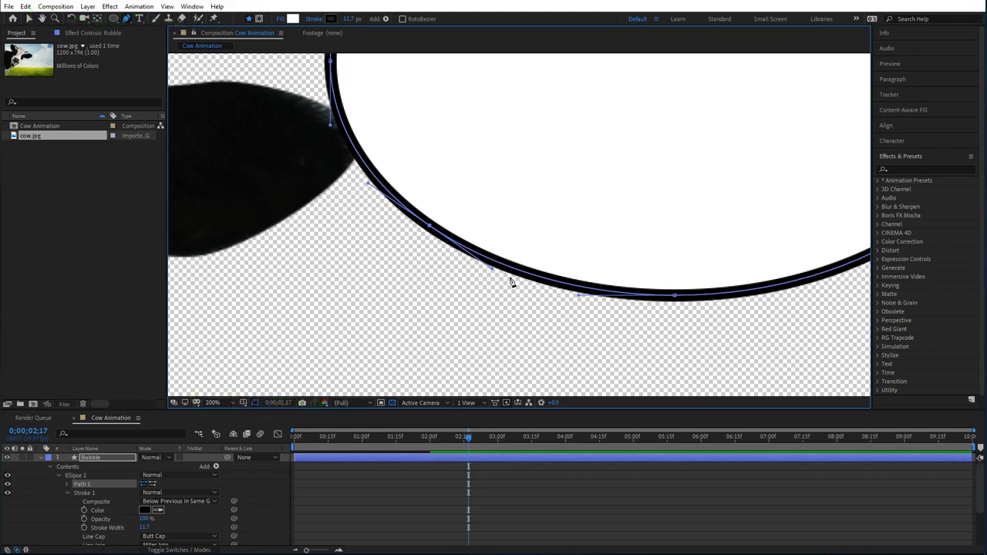
left_click(523, 276)
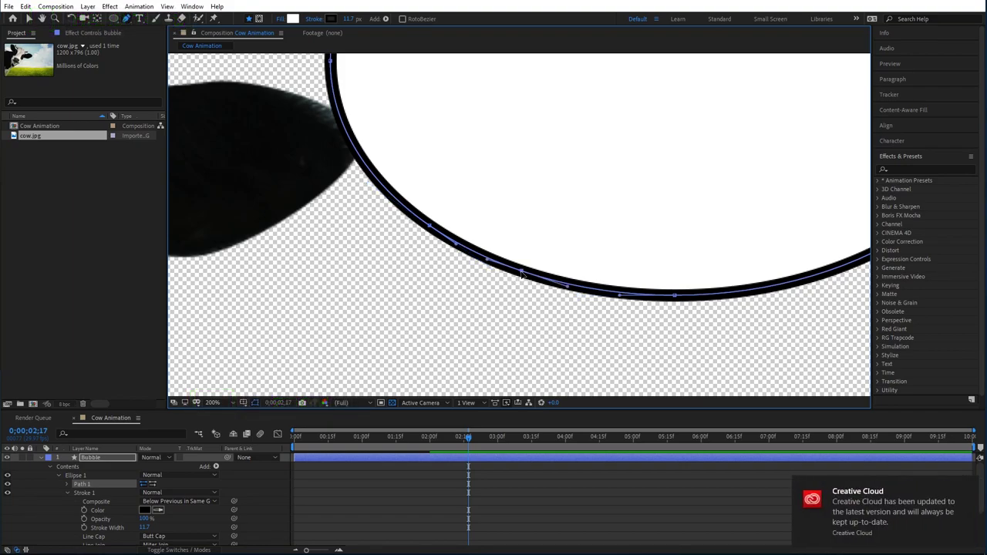
left_click(475, 255)
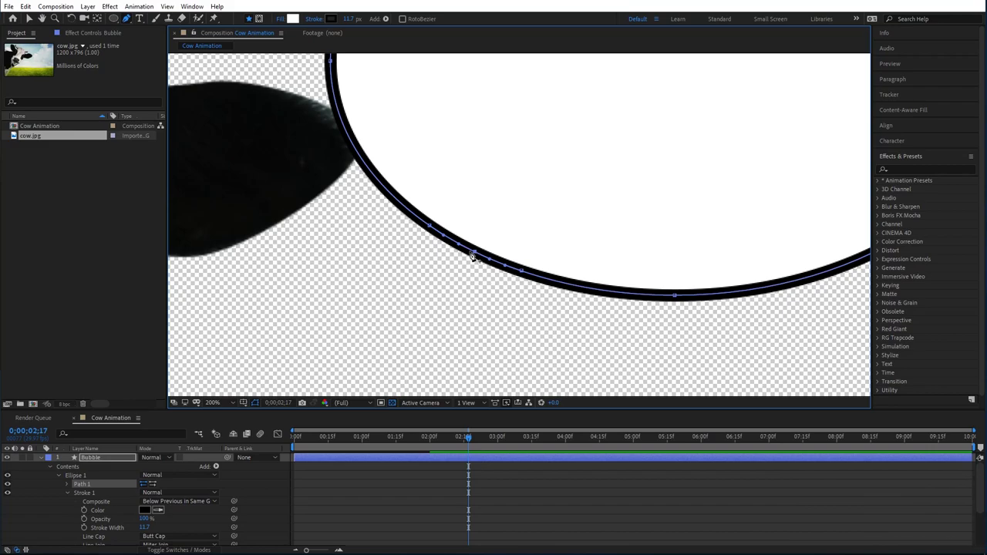
Pull the middle of the three new vertices outward and down toward the cow to form the speech bubble's pointed tail.
left_click(475, 255)
left_click_drag(475, 255, 356, 328)
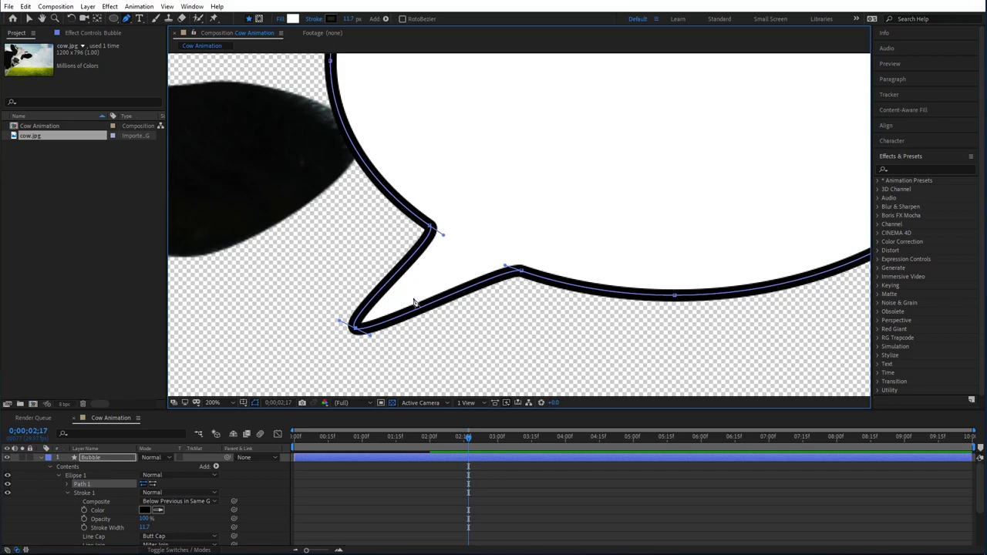
scroll(414, 302, "down", 4)
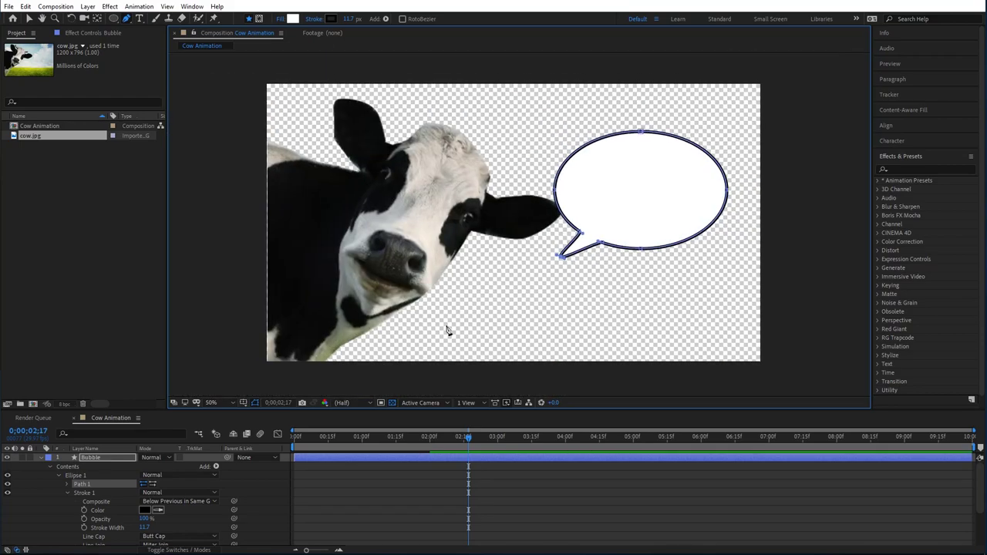
Look through the Bubble layer's path, stroke, fill and transform properties, and collapse the layer.
scroll(165, 523, "down", 1)
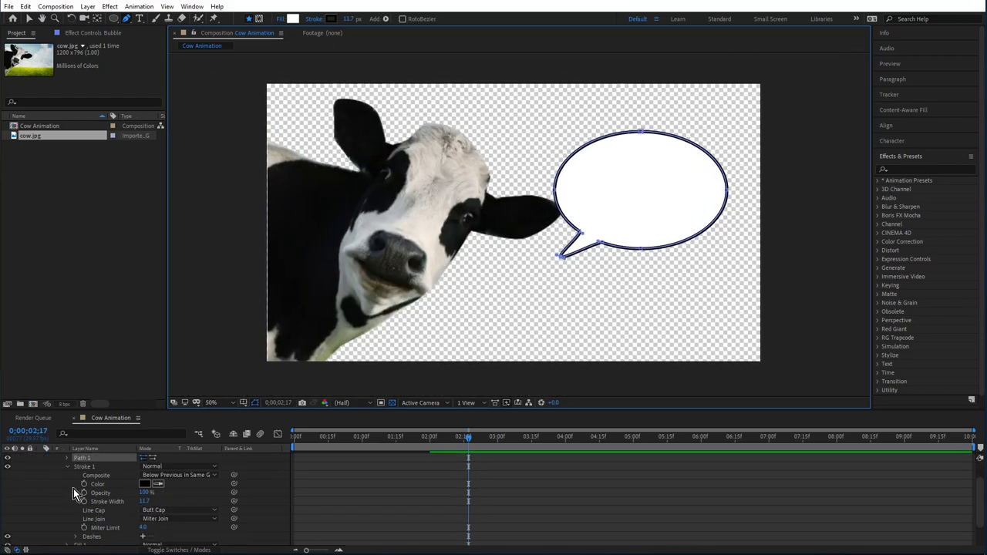
left_click(67, 458)
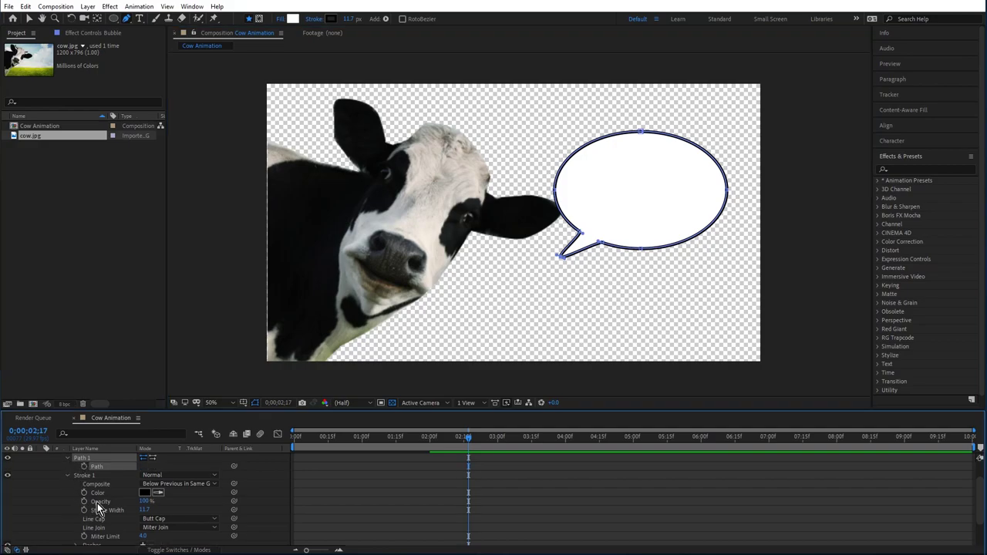
scroll(100, 515, "down", 2)
scroll(93, 540, "down", 2)
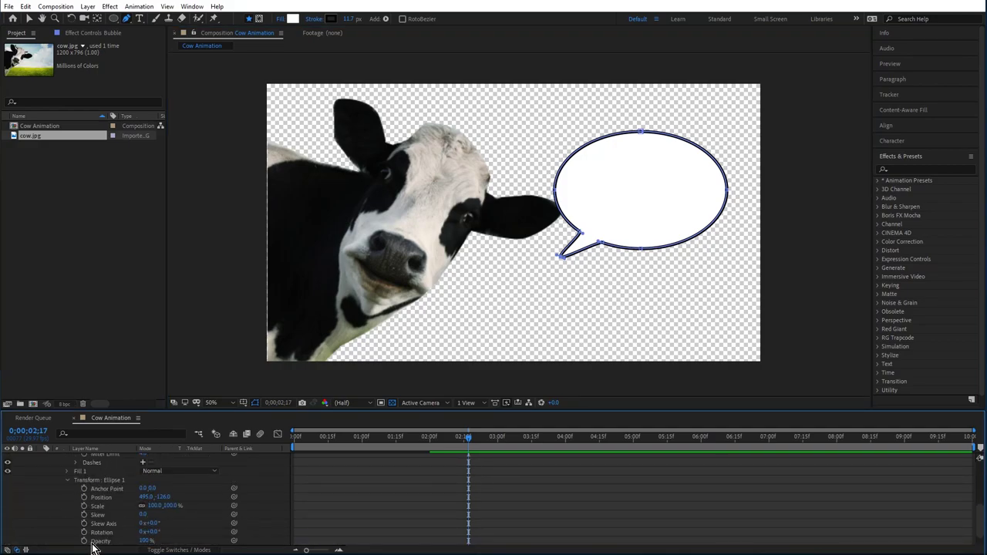
scroll(90, 502, "up", 4)
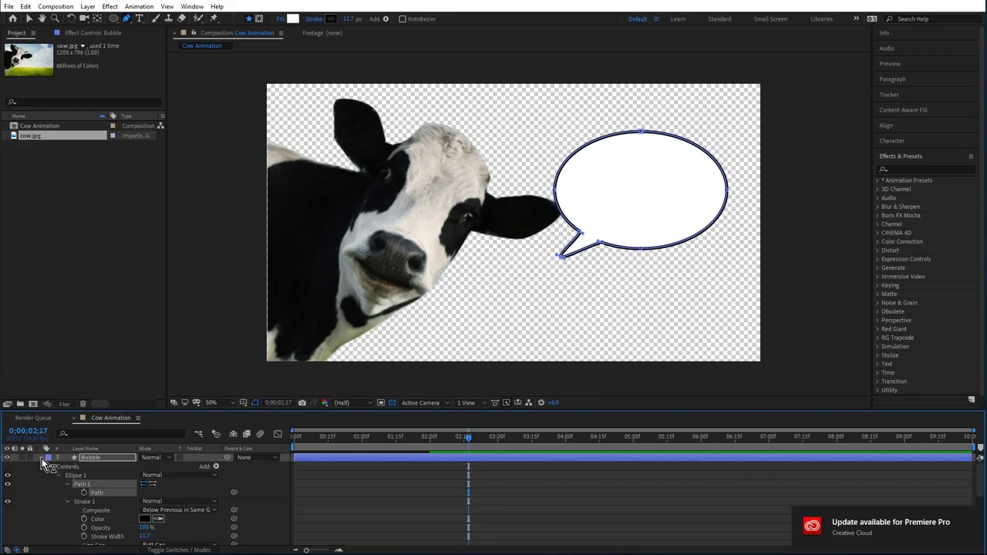
left_click(42, 457)
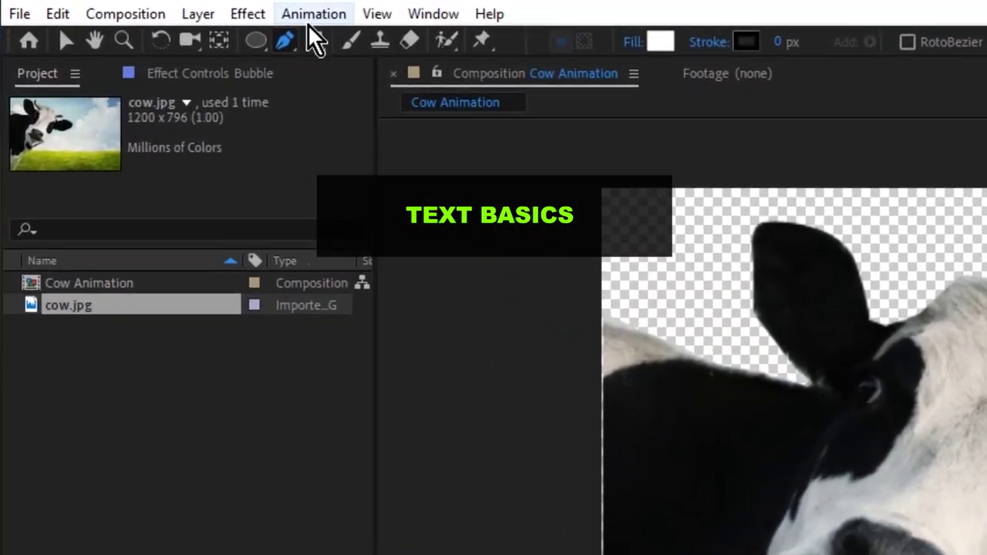
Add the text "MOO" over the speech bubble and move it down to the bubble's centre.
left_click(308, 43)
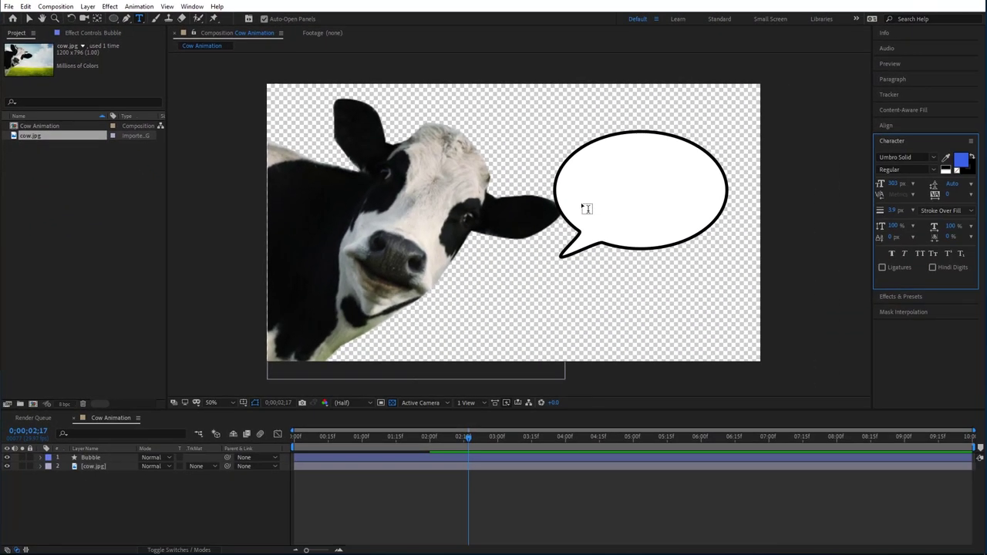
left_click(585, 206)
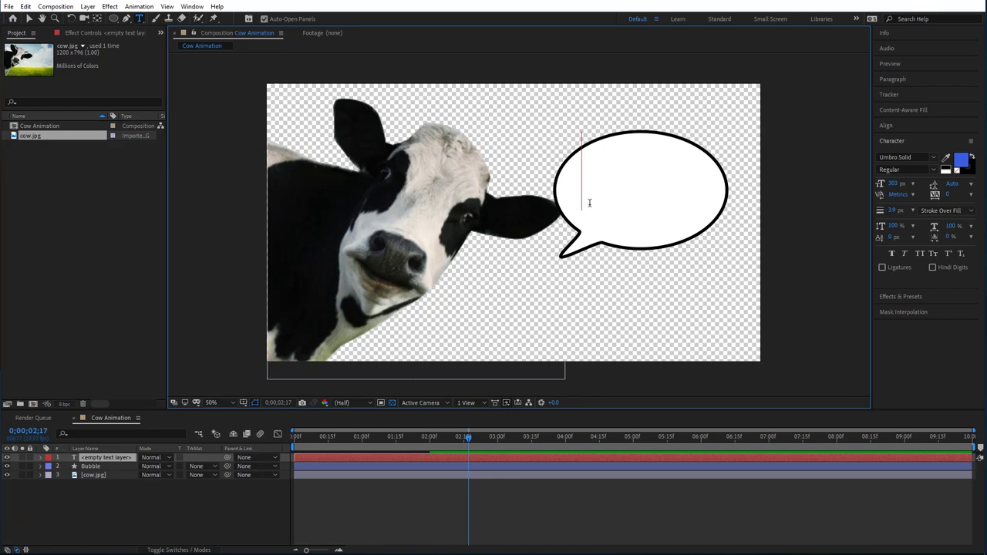
type("MOO")
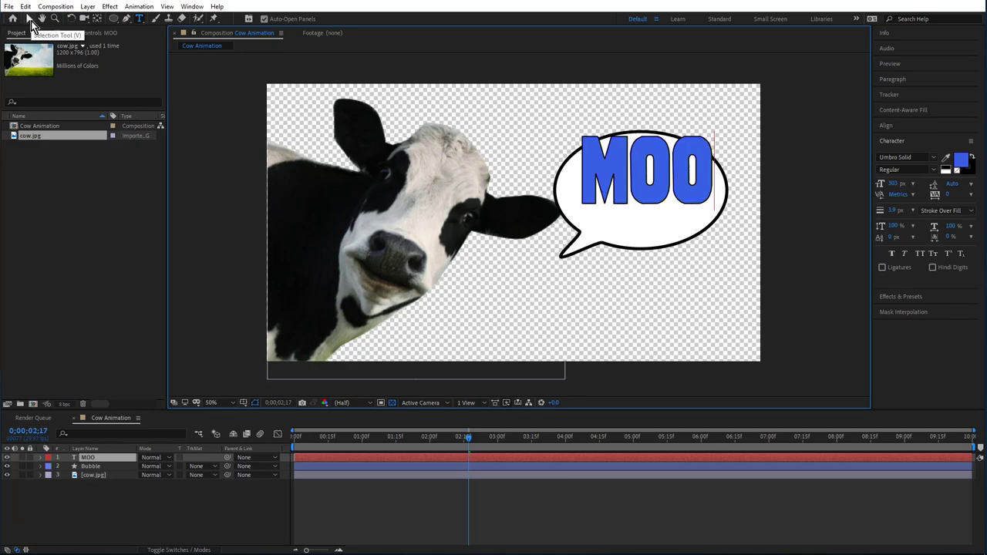
left_click(29, 21)
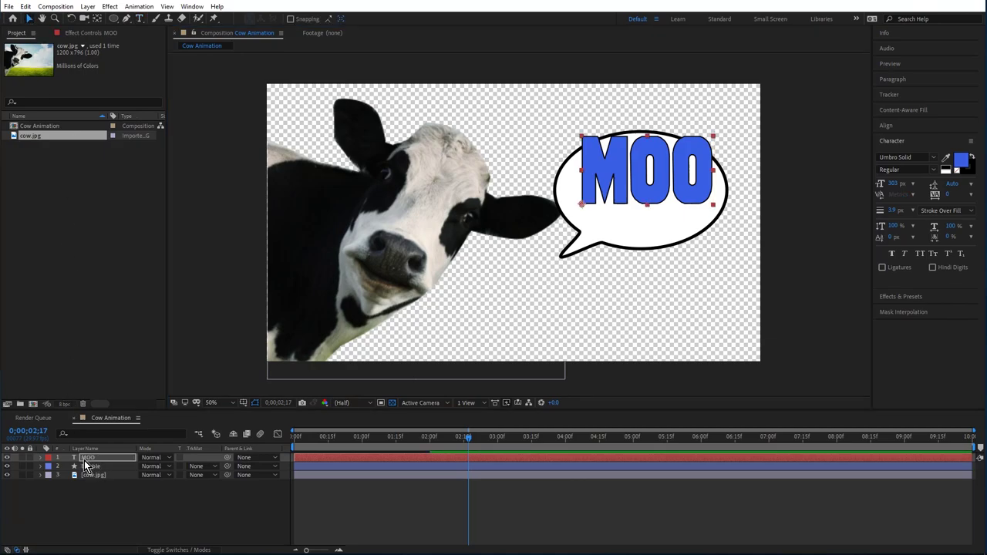
left_click_drag(677, 175, 666, 196)
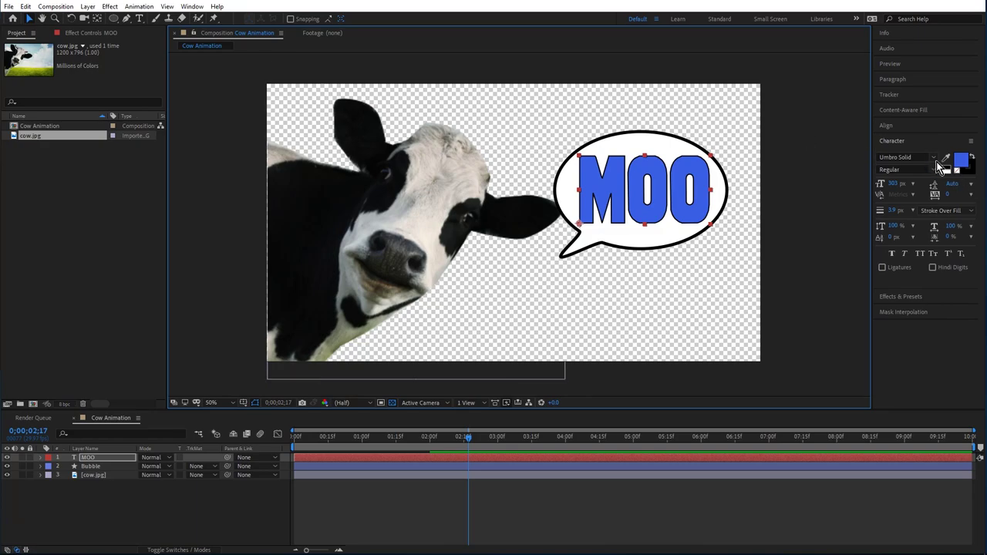
Bring up the character settings and reduce the MOO text's font size to 275 px.
left_click(190, 7)
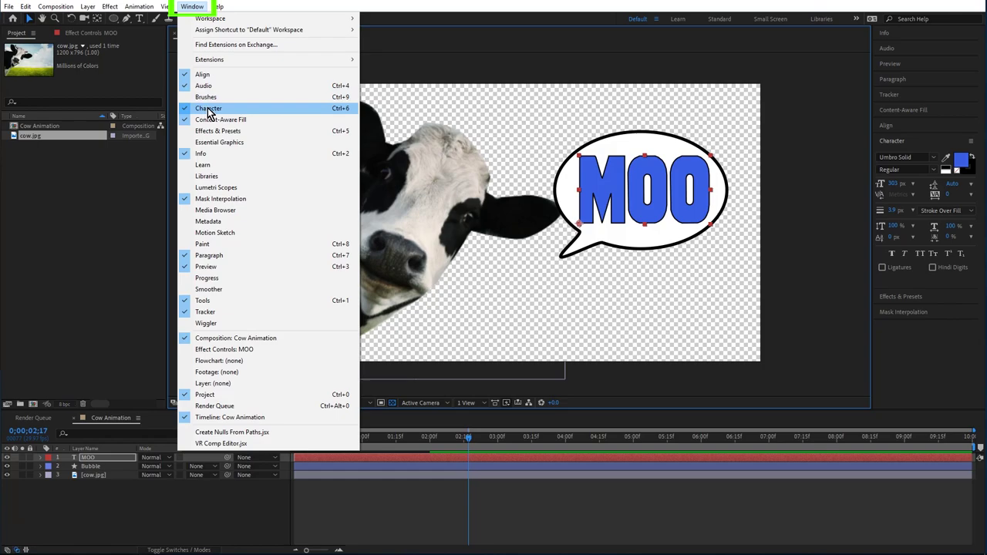
left_click(928, 144)
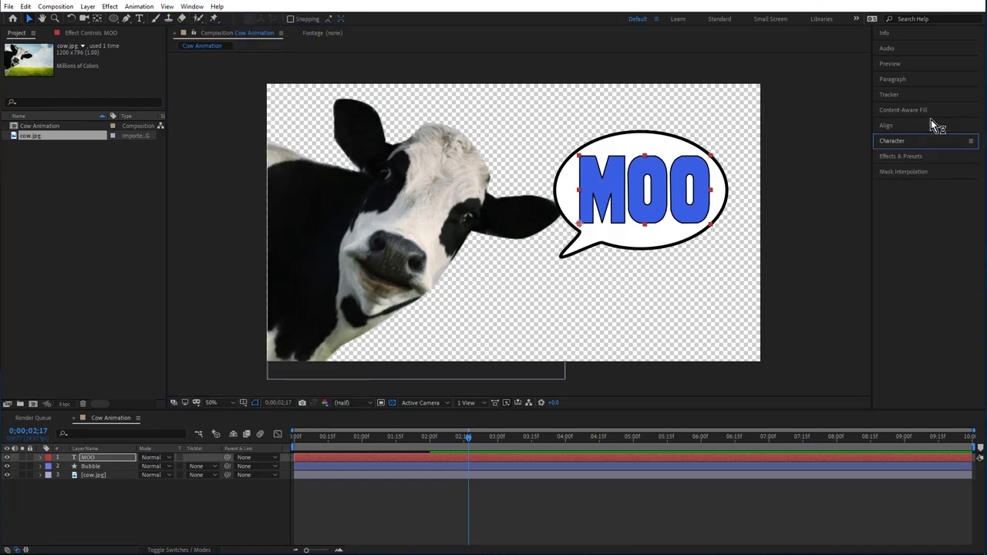
left_click(897, 143)
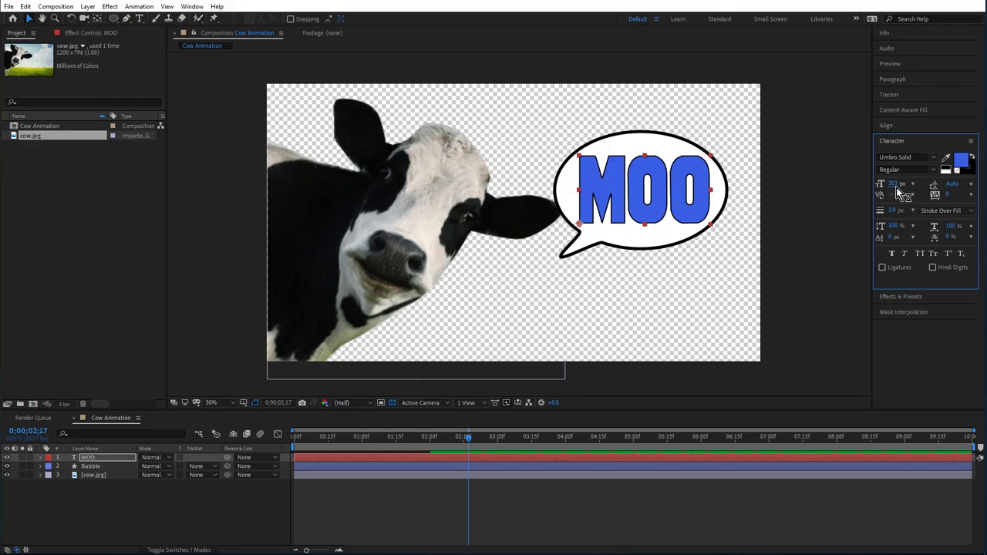
mouse_move(897, 189)
left_mouse_down()
mouse_move(876, 185)
mouse_move(885, 185)
left_mouse_up()
Change the MOO text's fill to a more saturated blue and make its stroke slightly thicker.
left_click(960, 160)
left_click_drag(476, 239, 488, 224)
left_click(589, 217)
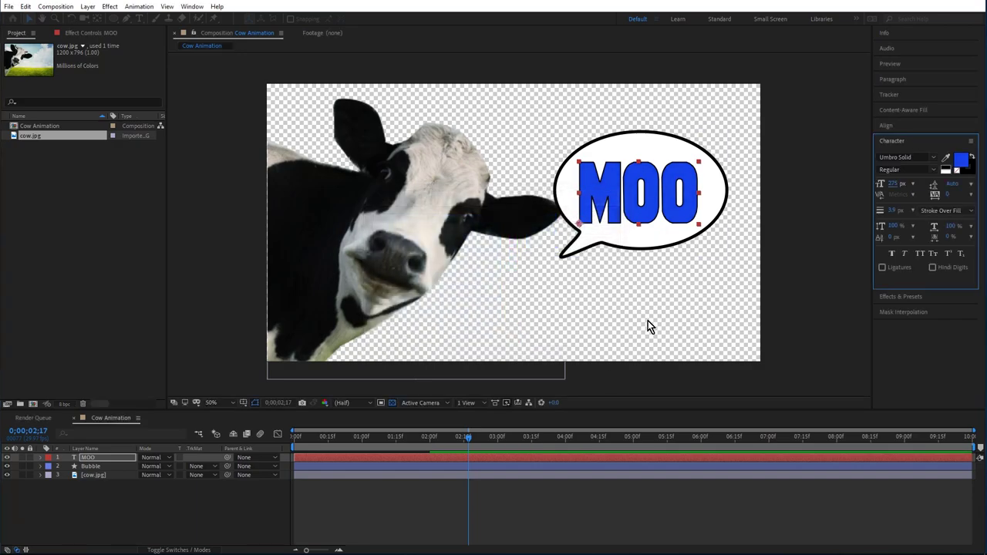
left_click_drag(892, 210, 899, 210)
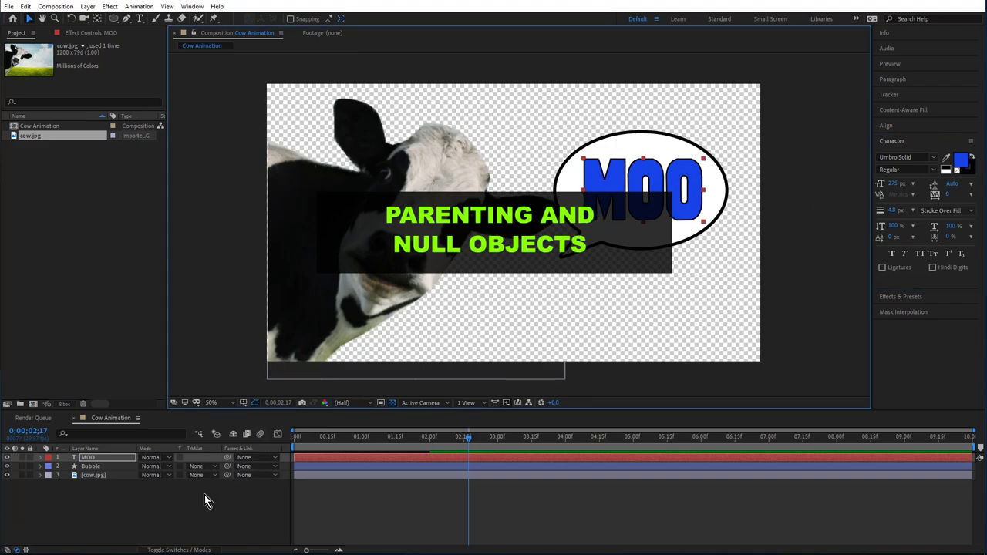
Clear the layer selection and set the current time to 0;00;01;27.
left_click(168, 515)
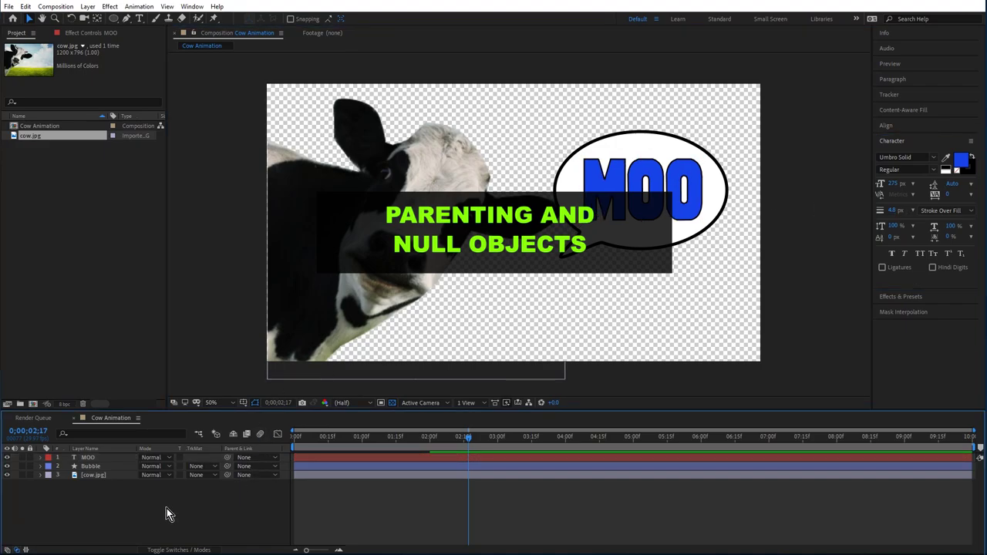
left_click(100, 458)
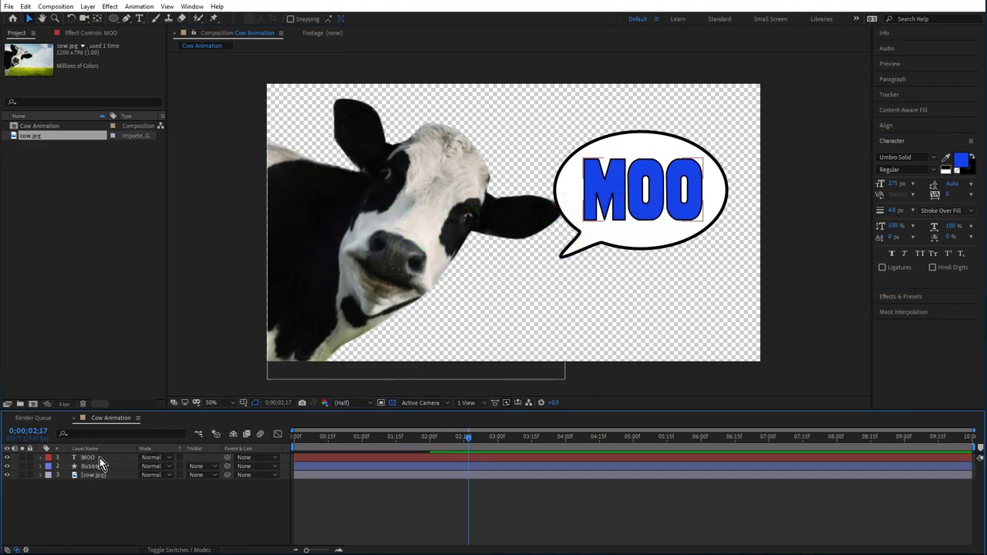
left_click(92, 467)
key("ctrl+shift+a")
left_click_drag(299, 434, 422, 445)
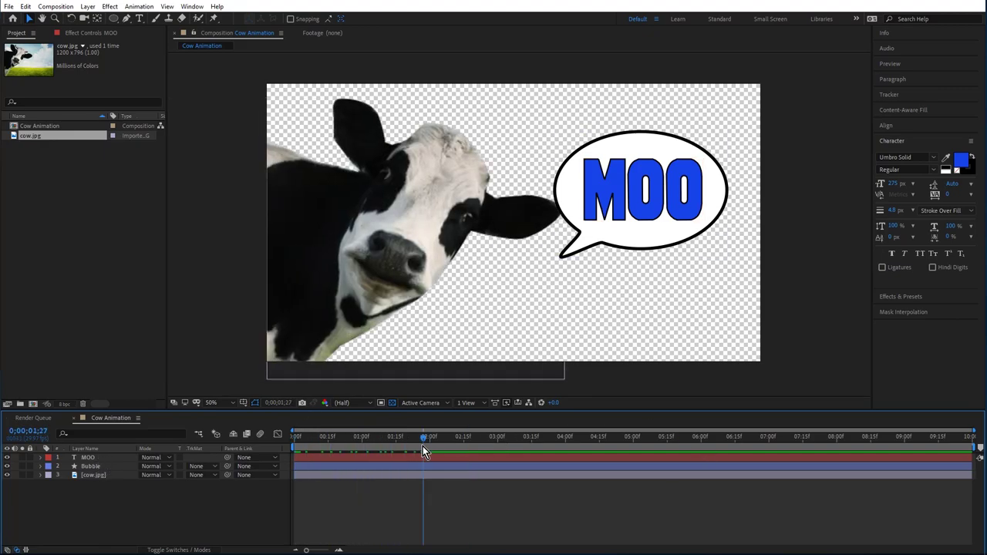
Select the MOO and Bubble layers together, scale both to 102%, and deselect them.
left_click(319, 466)
left_click(358, 456)
left_click(91, 465, "ctrl")
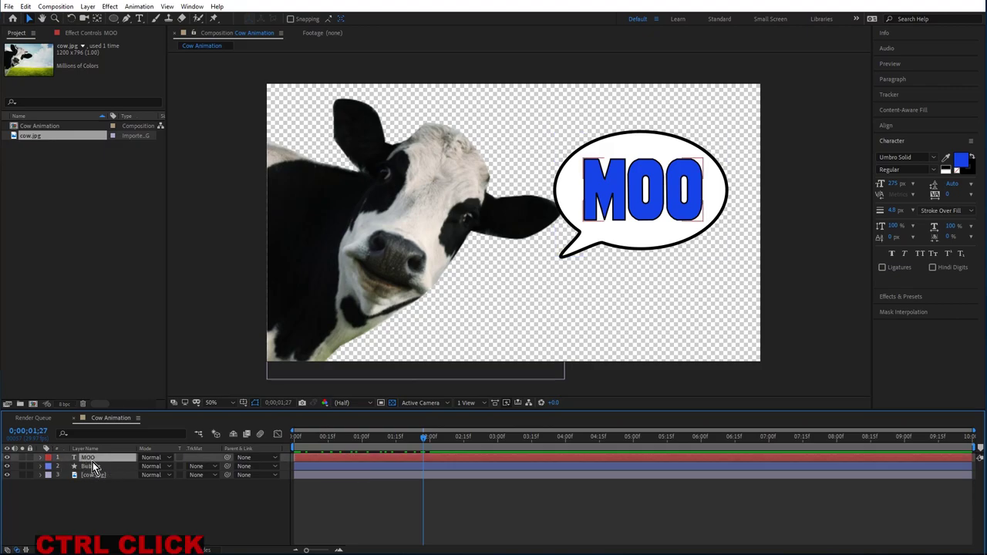
left_click(96, 467, "ctrl")
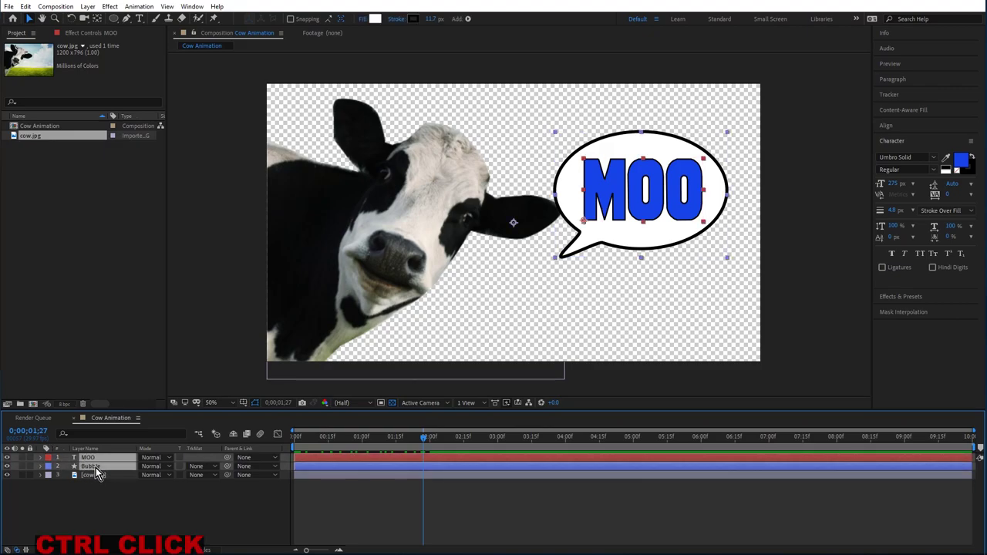
key("s")
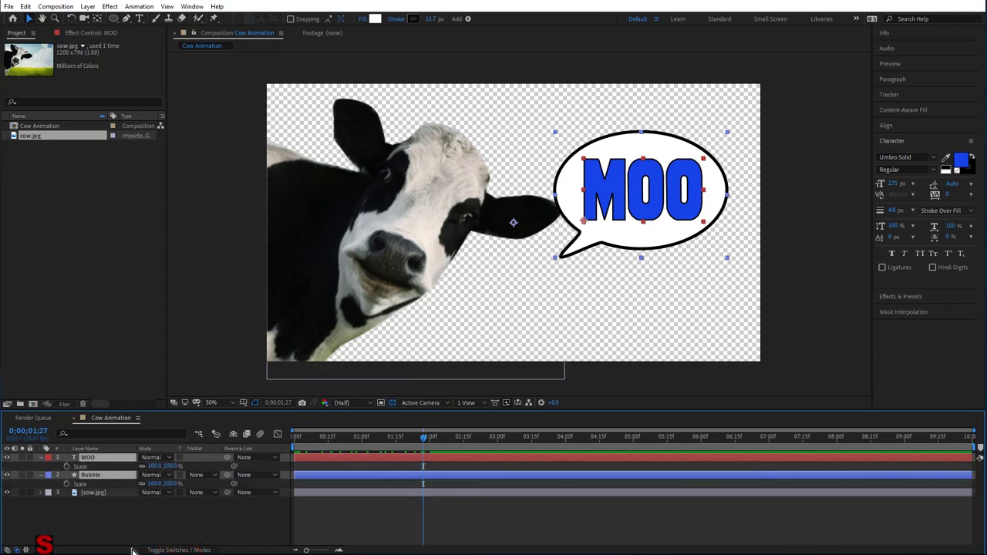
mouse_move(176, 484)
left_mouse_down()
mouse_move(143, 490)
mouse_move(185, 486)
mouse_move(143, 497)
mouse_move(181, 483)
mouse_move(146, 485)
mouse_move(168, 476)
left_mouse_up()
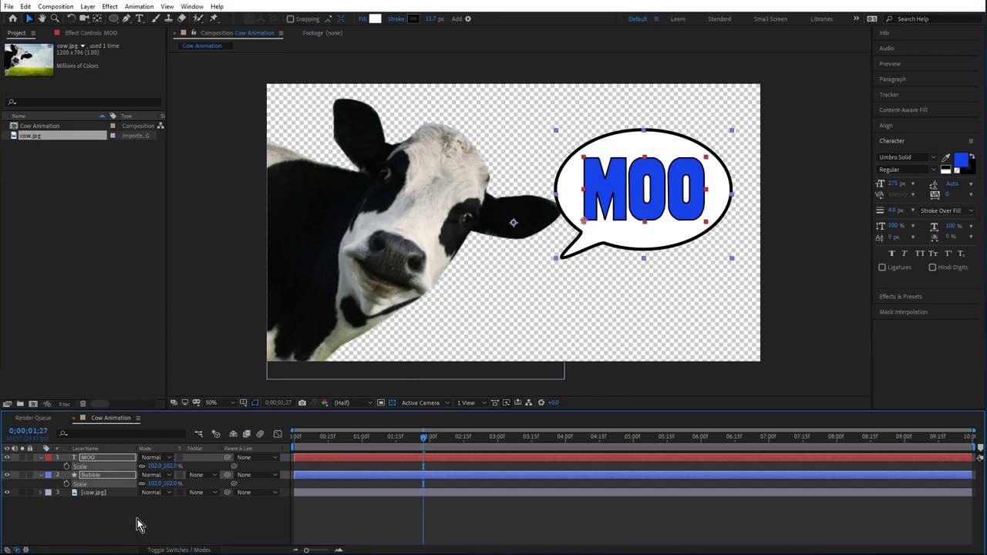
left_click(137, 524)
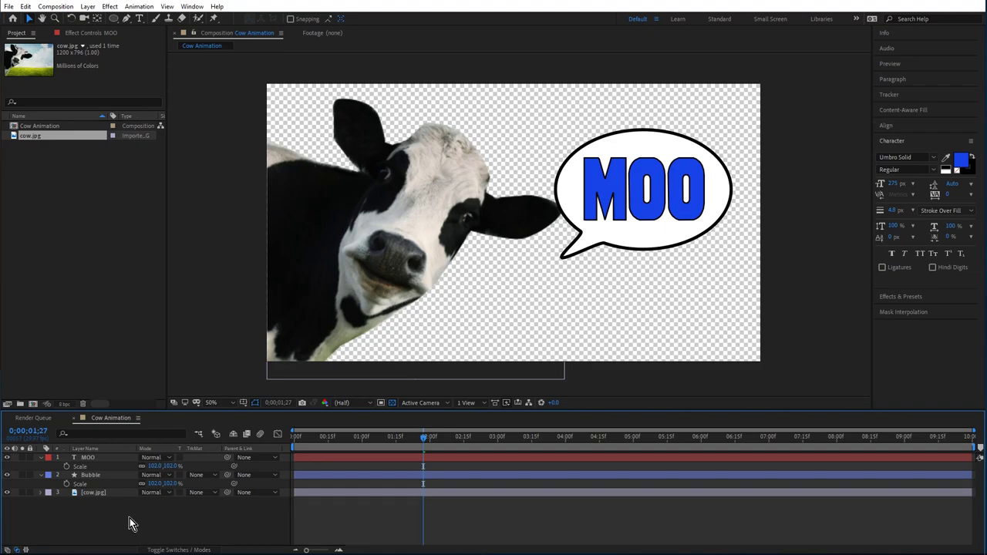
Create a null object and place it at the tip of the speech bubble's tail.
right_click(112, 514)
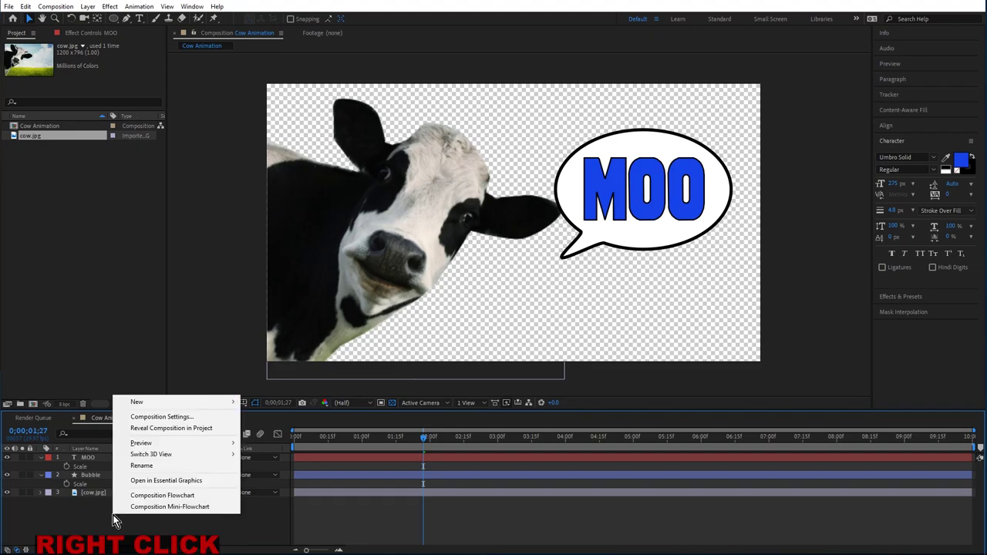
mouse_move(162, 403)
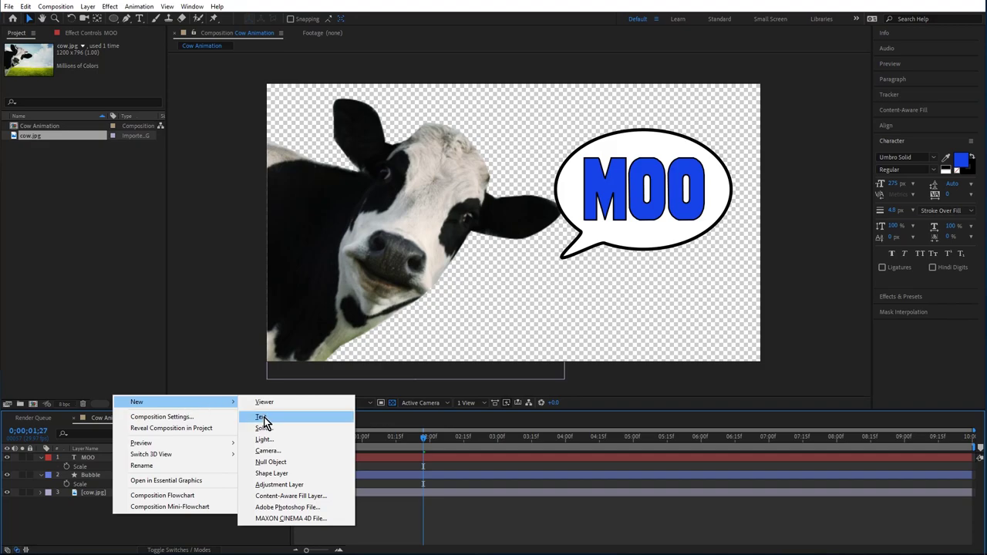
left_click(269, 461)
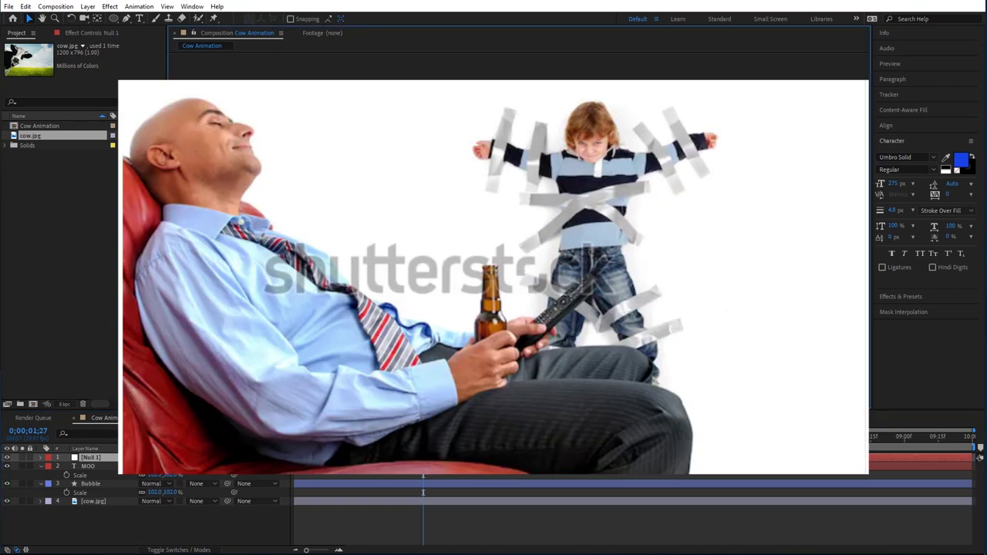
left_click_drag(528, 235, 577, 274)
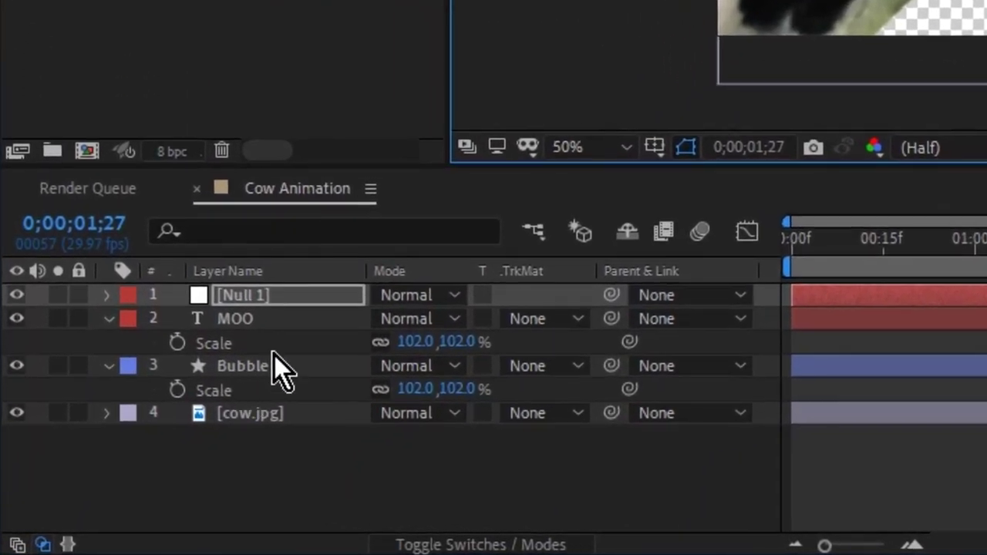
Parent the Bubble layer to Null 1.
left_click(207, 420)
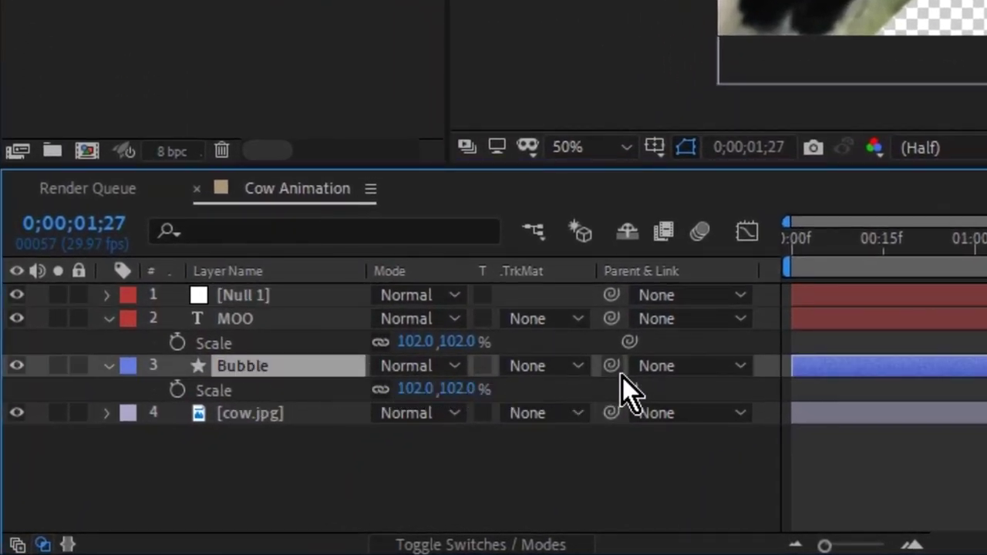
left_click_drag(619, 374, 248, 298)
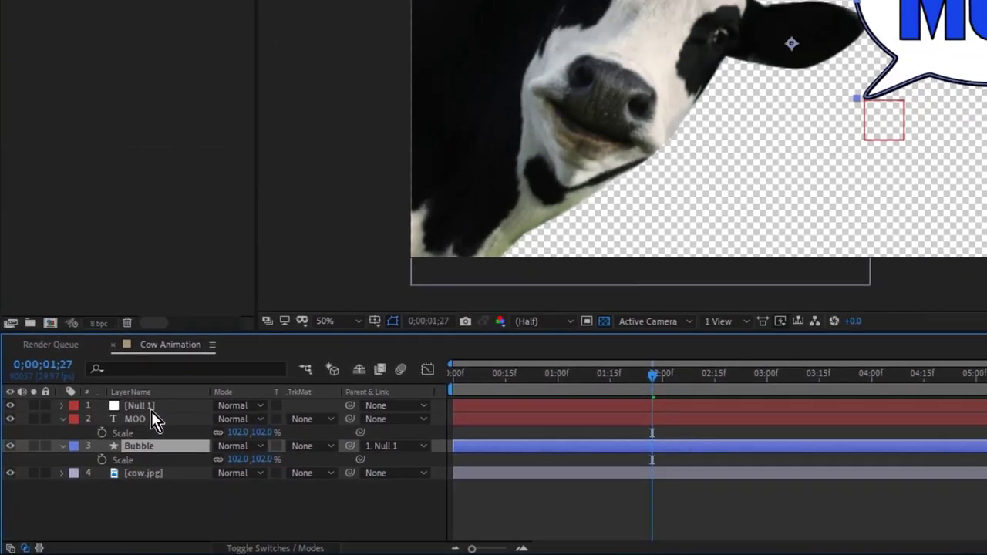
Try moving Null 1 around the frame to test the Bubble layer's parenting, and undo the move.
left_click(209, 330)
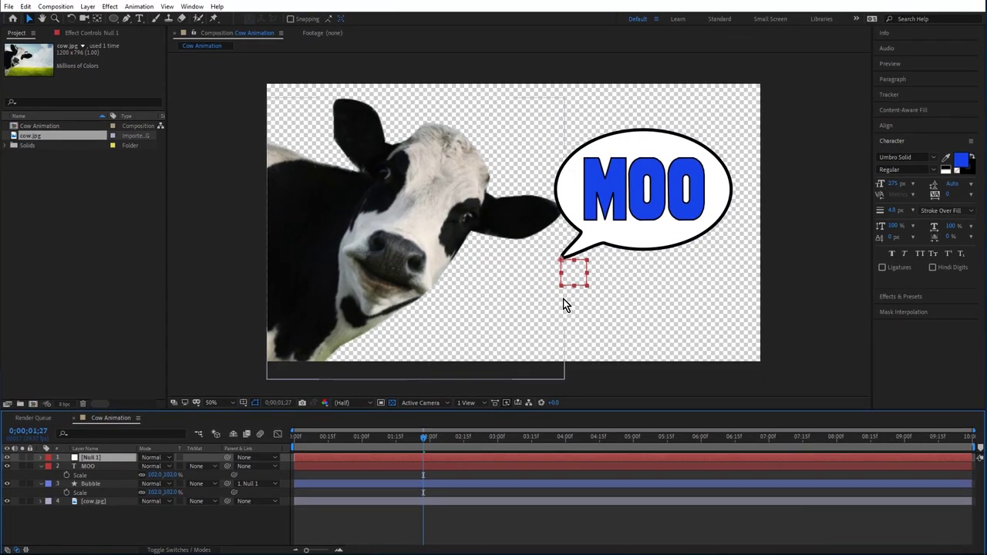
left_click_drag(573, 268, 533, 284)
left_click_drag(452, 306, 518, 262)
key("ctrl+z")
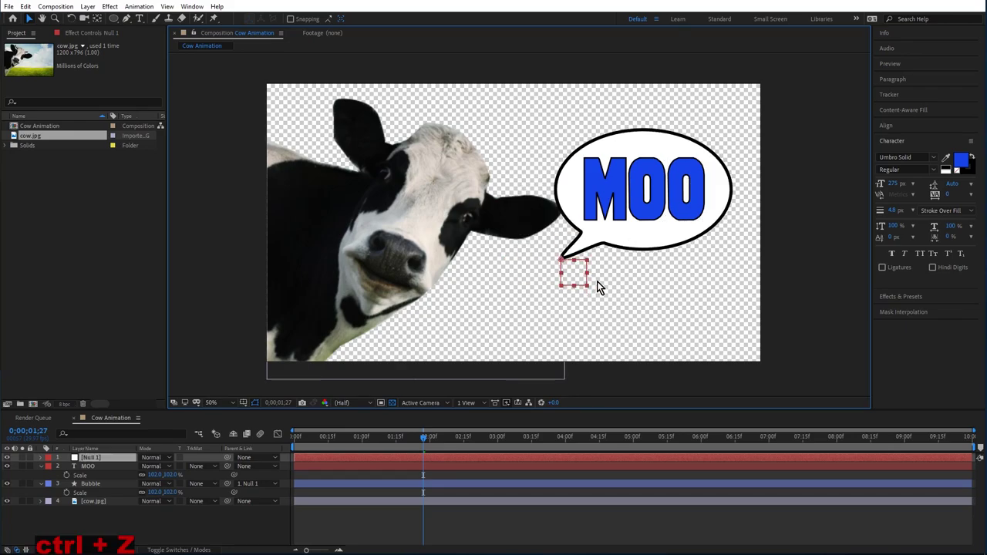
Parent the MOO layer to Null 1 and move the null slightly up and toward the cow.
left_click(106, 472)
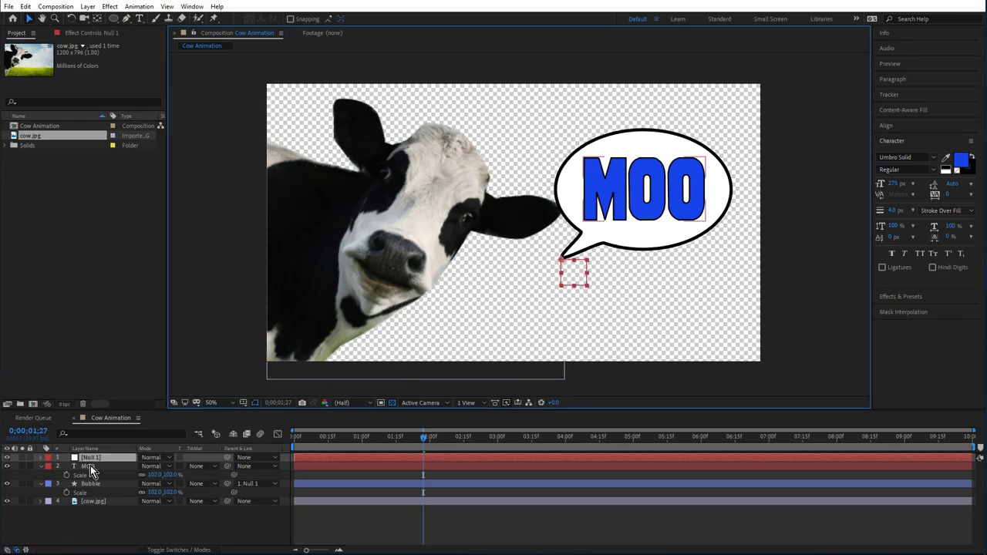
left_click(90, 465)
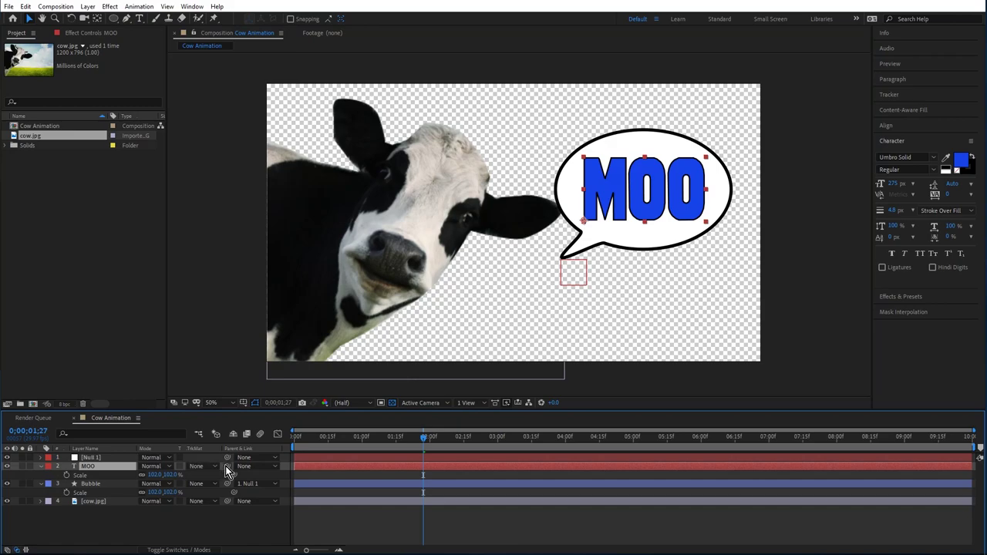
left_click_drag(141, 465, 85, 459)
left_click(89, 458)
mouse_move(563, 266)
left_mouse_down()
mouse_move(455, 225)
mouse_move(370, 250)
mouse_move(493, 297)
mouse_move(577, 264)
mouse_move(527, 247)
mouse_move(549, 264)
mouse_move(572, 261)
mouse_move(565, 258)
left_mouse_up()
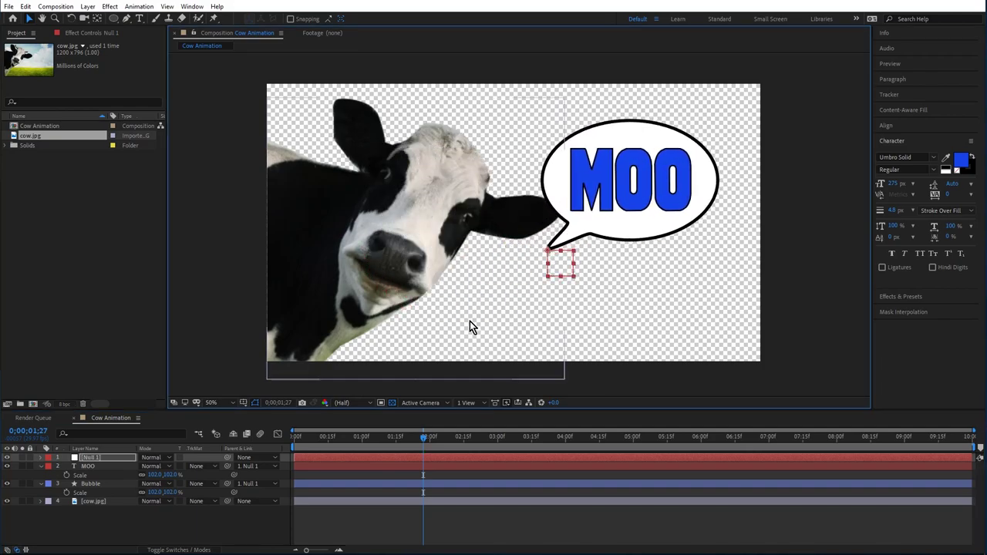
Keyframe Null 1's Scale at 0% at 0;00;02;00.
left_click(99, 459)
key("s")
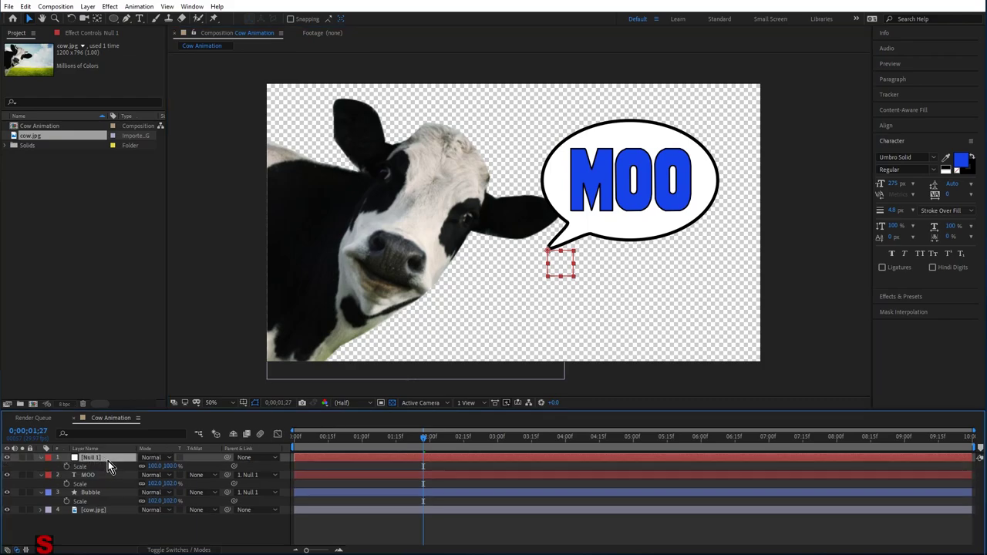
mouse_move(169, 465)
left_mouse_down()
mouse_move(146, 473)
mouse_move(177, 466)
mouse_move(156, 467)
mouse_move(166, 465)
left_mouse_up()
left_click_drag(426, 443, 431, 470)
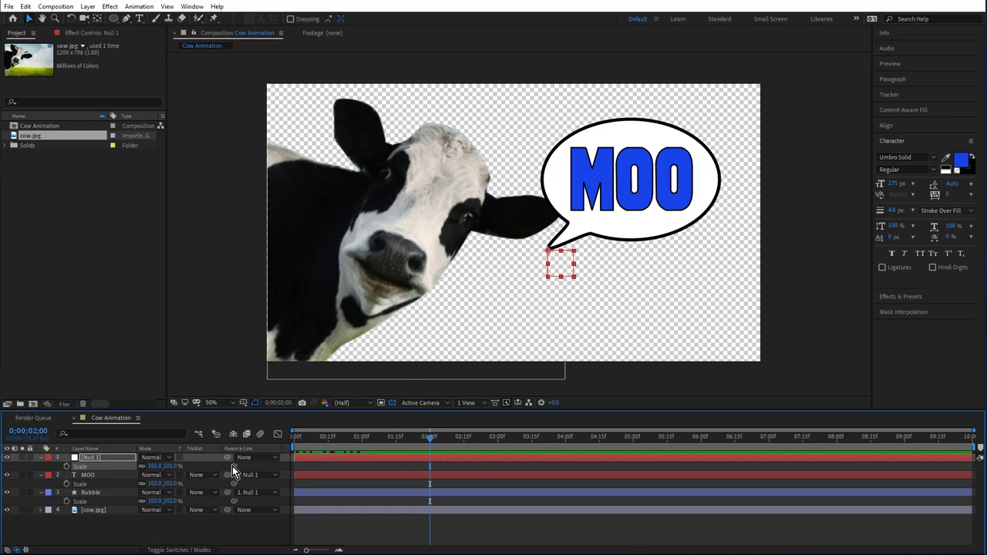
left_click(67, 467)
left_click(171, 467)
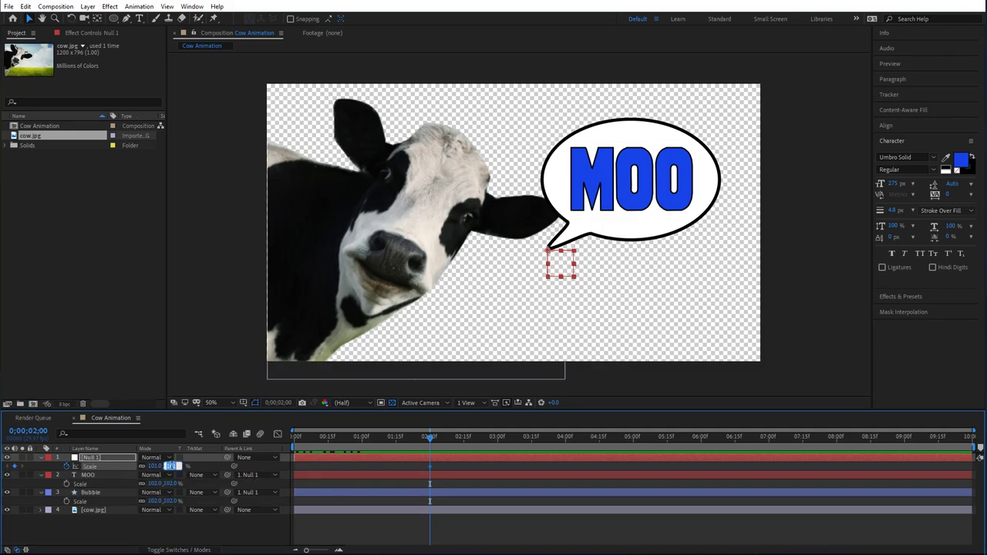
type("0")
key("Return")
Keyframe Null 1's Scale at 100% at 0;00;02;11 and preview the pop-in from 0;00;01;25.
left_click_drag(427, 442, 453, 444)
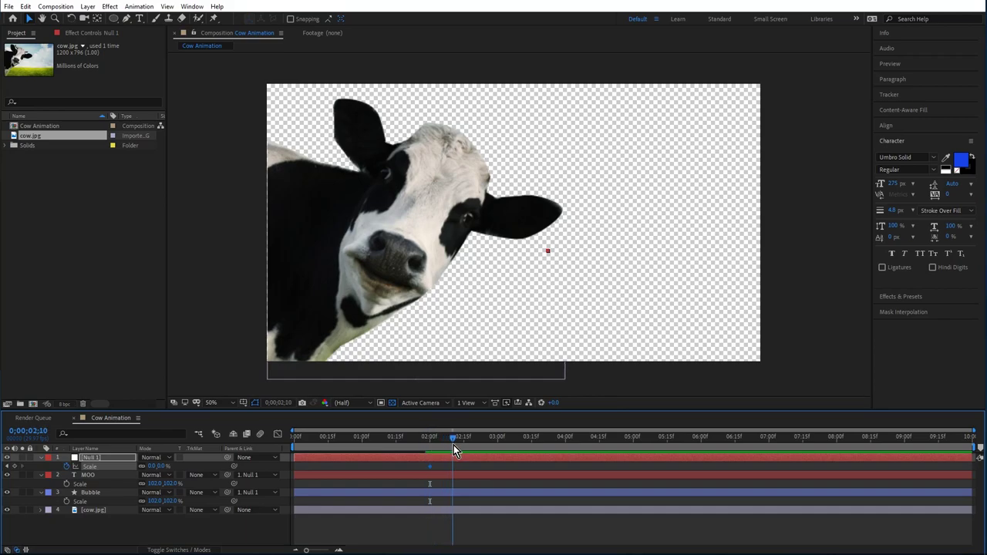
left_click(163, 466)
type("100")
key("Return")
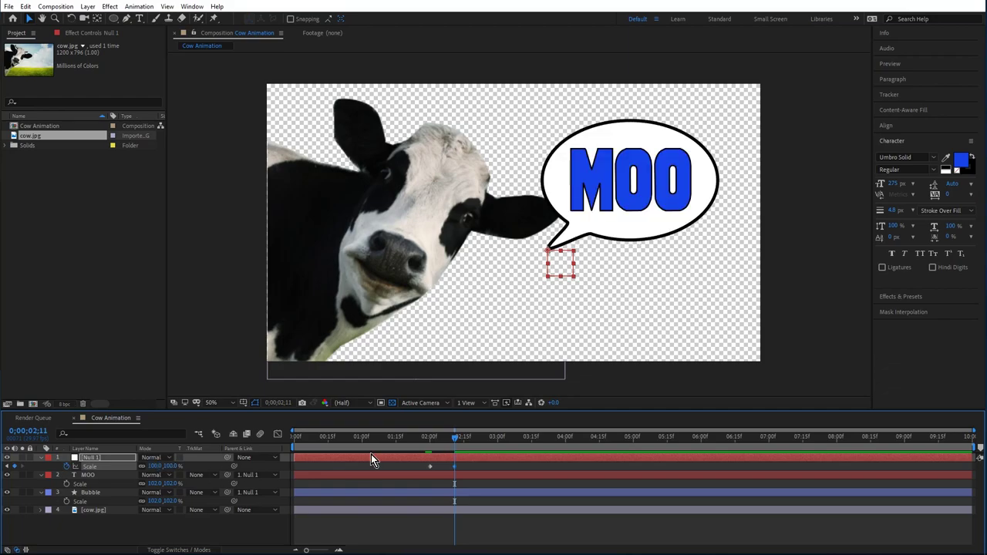
left_click(418, 440)
key("space")
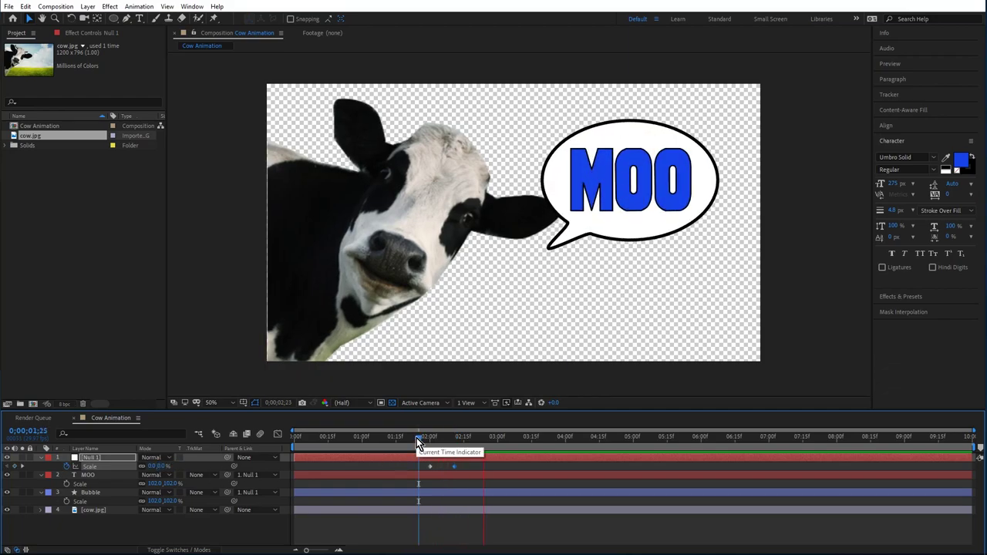
Keyframe Null 1's Scale at 117.1% at 0;00;02;03 and preview the overshoot.
key("space")
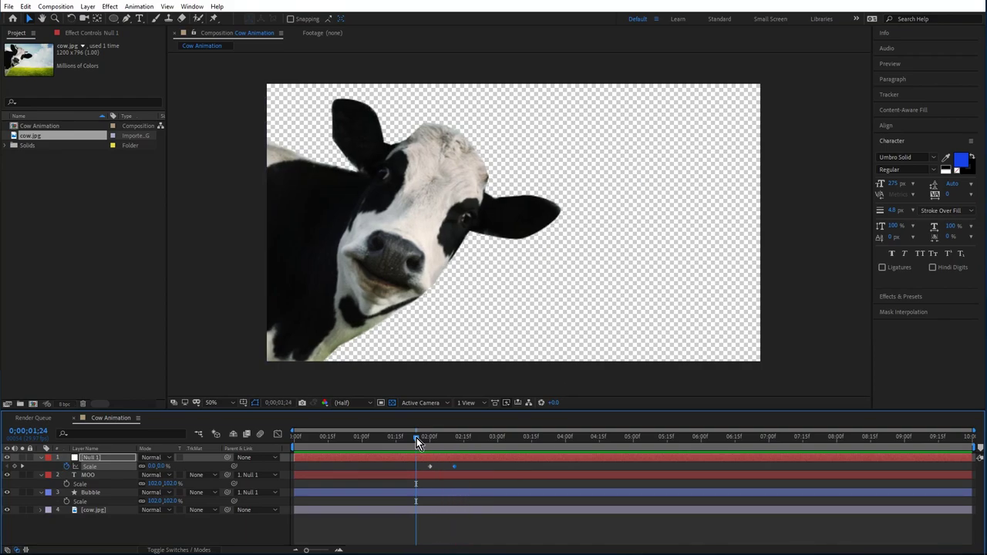
left_click_drag(416, 437, 436, 439)
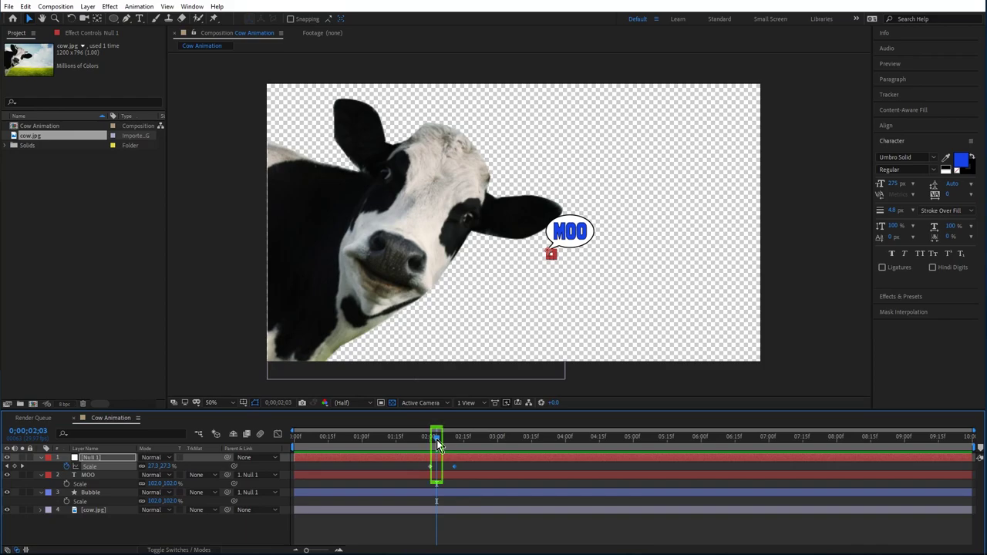
left_click_drag(162, 462, 565, 451)
left_click(180, 472)
left_click_drag(163, 466, 186, 457)
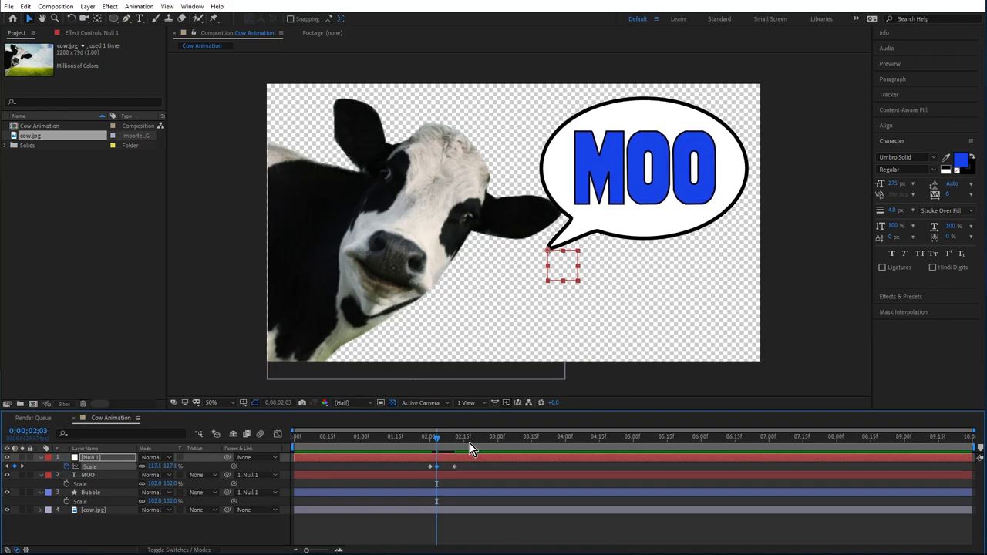
mouse_move(419, 434)
left_mouse_down()
mouse_move(457, 424)
mouse_move(409, 438)
left_mouse_up()
left_click(398, 434)
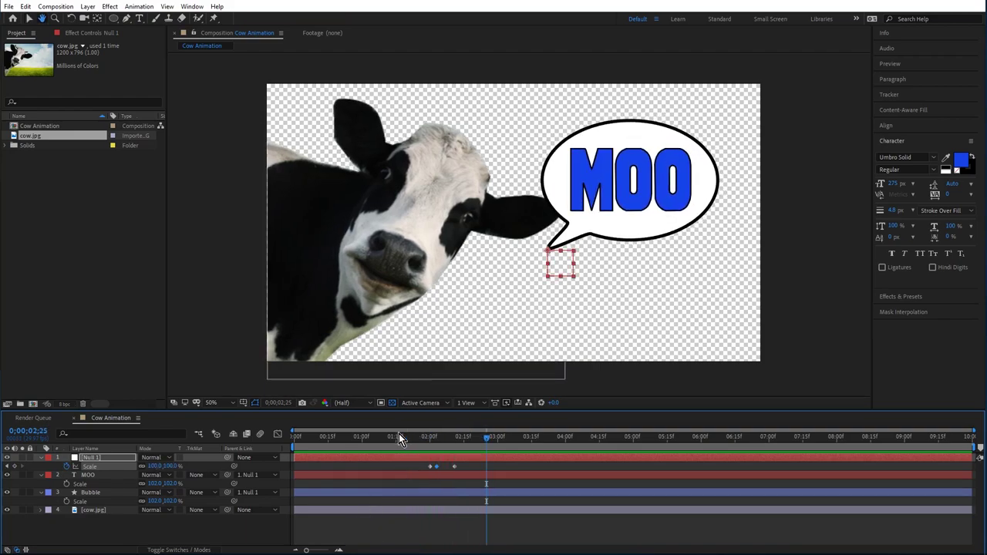
left_click(403, 434)
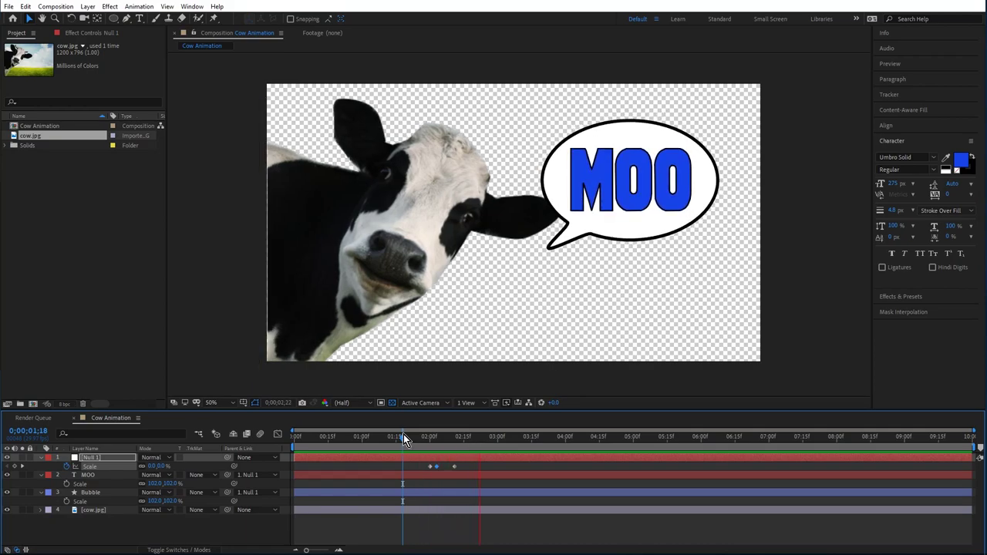
key("space")
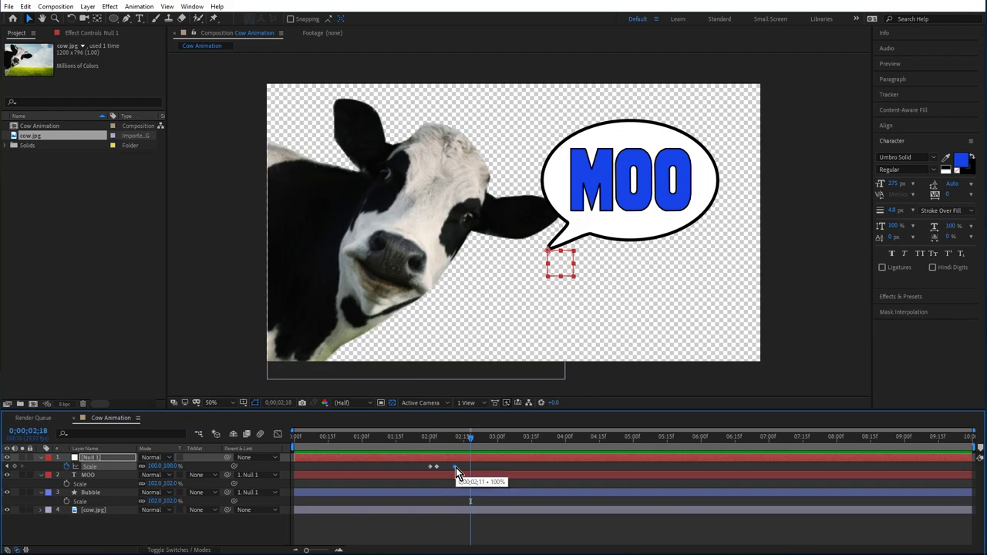
Apply Easy Ease In to Null 1's 100% Scale keyframe at 0;00;02;11.
right_click(455, 468)
mouse_move(474, 461)
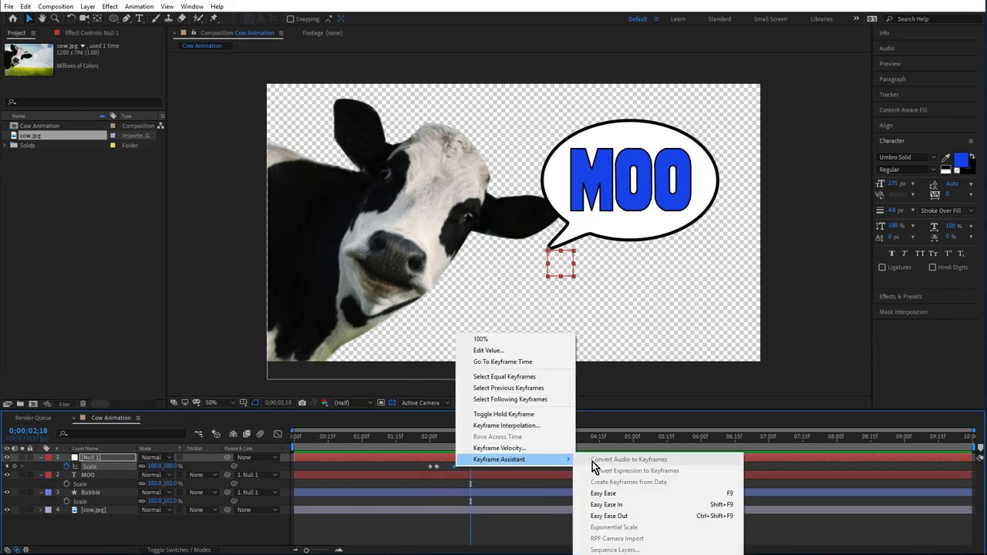
left_click(661, 505)
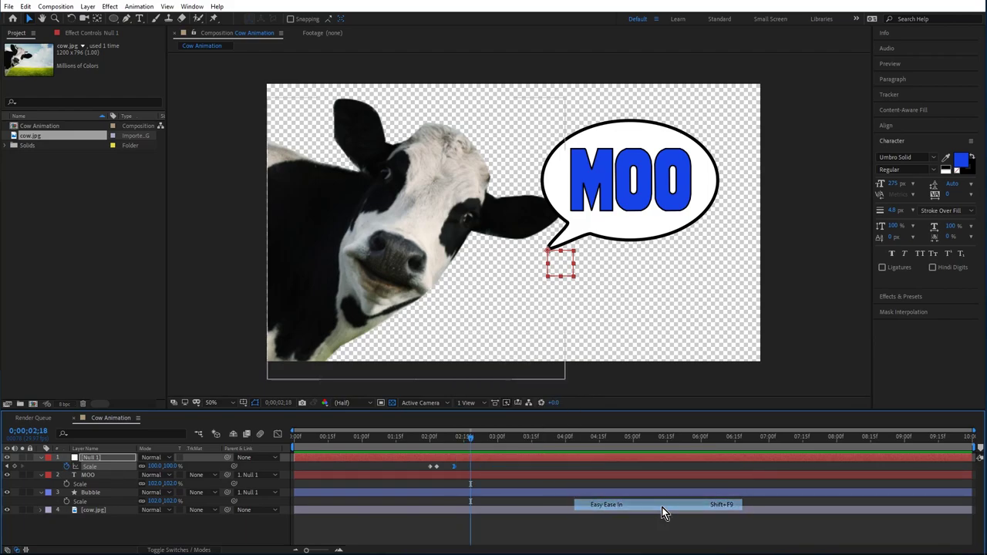
Lengthen the ease into Null 1's last Scale keyframe in the Graph Editor's speed curve and preview the pop-in.
left_click(277, 435)
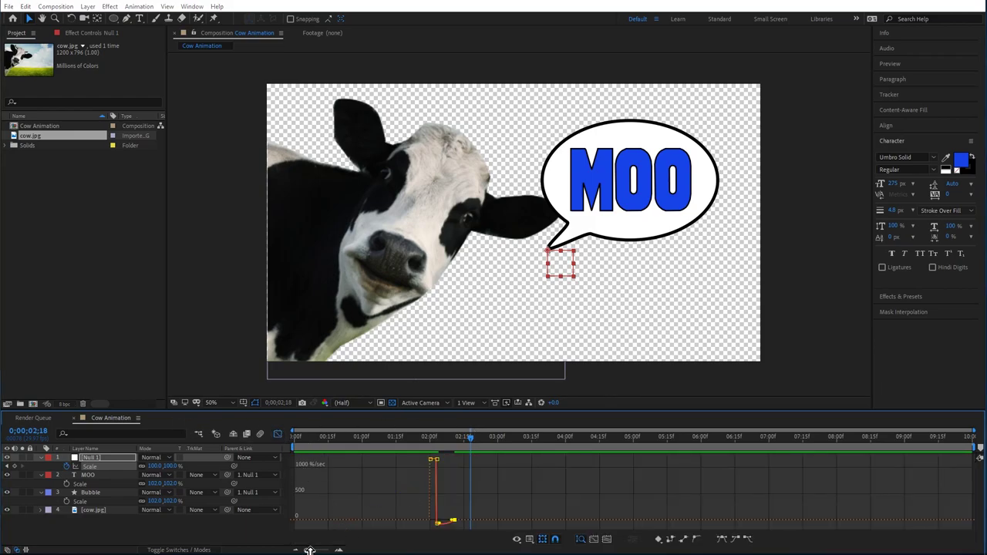
left_click_drag(307, 551, 322, 550)
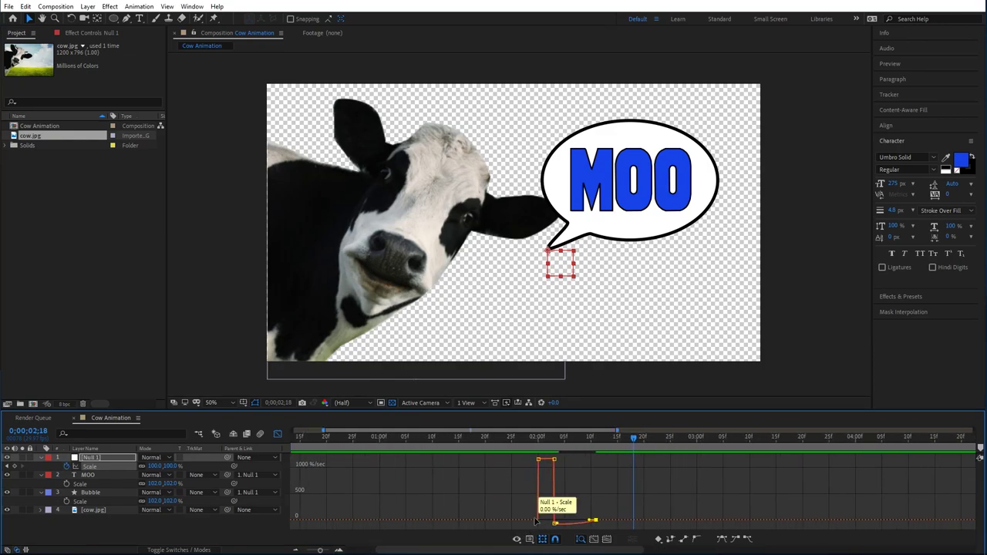
left_click_drag(592, 522, 575, 525)
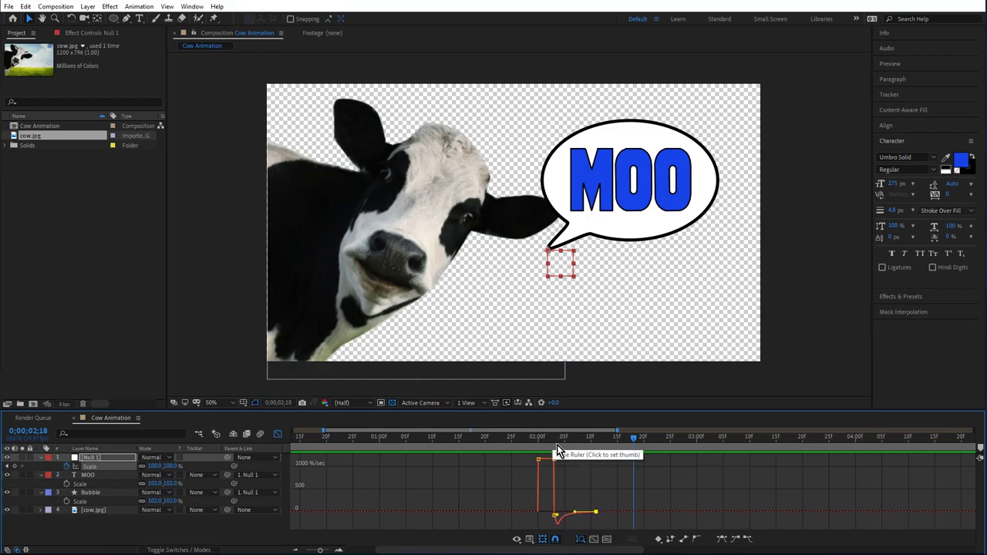
mouse_move(559, 521)
left_click_drag(558, 521, 595, 511)
left_click_drag(545, 444, 495, 444)
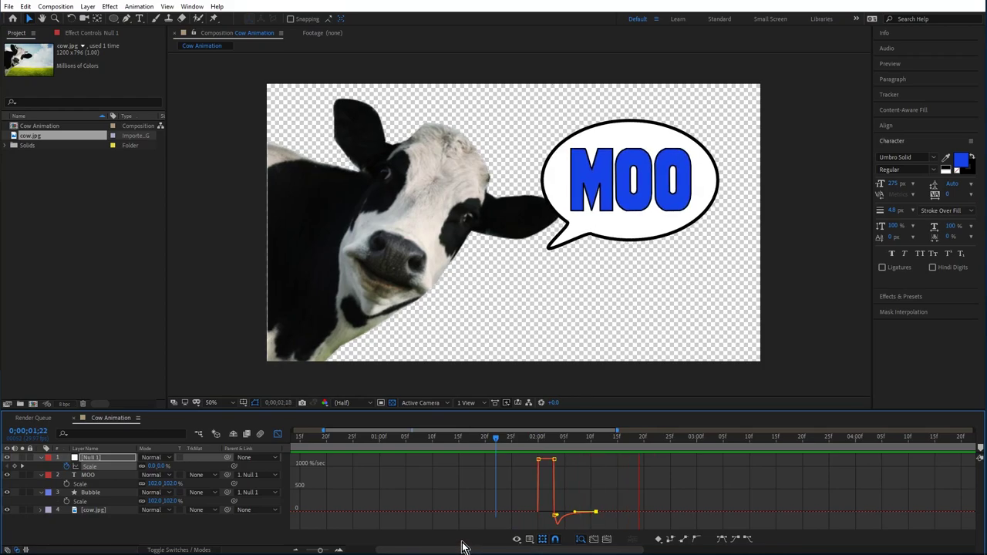
left_click(474, 436)
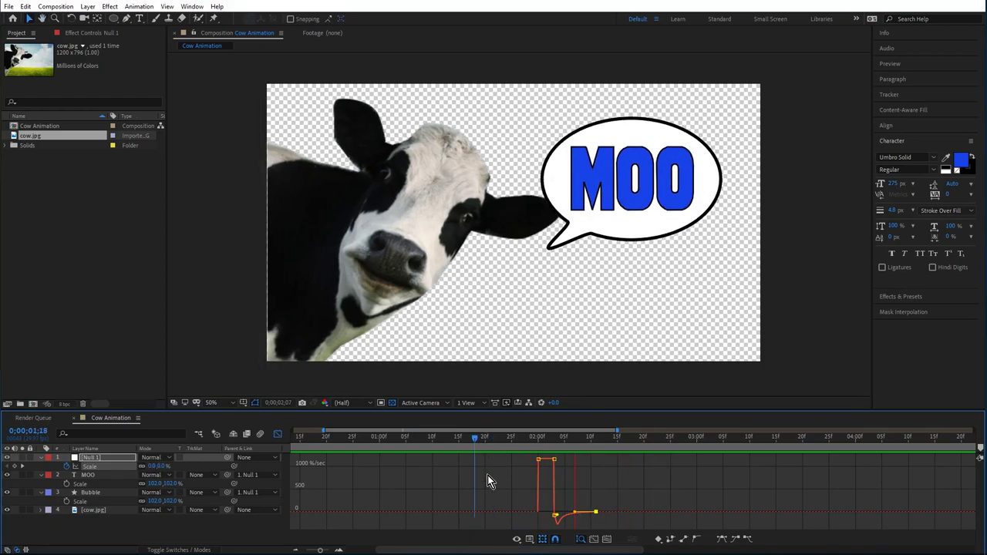
left_click(517, 439)
key("space")
key("space")
Return the timeline from the speed graph to layer bars and preview the animation from 0;00;00;00.
left_click(279, 434)
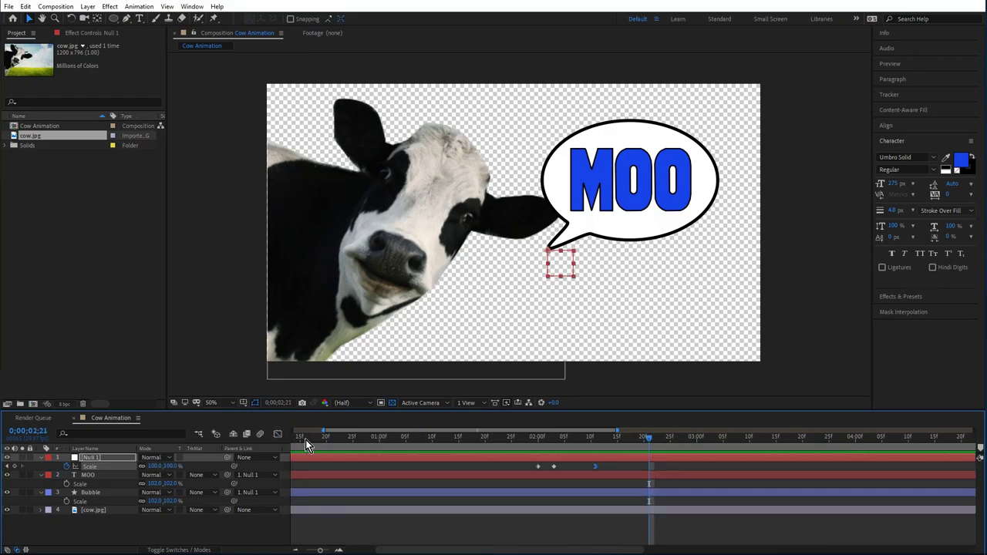
left_click_drag(320, 550, 306, 549)
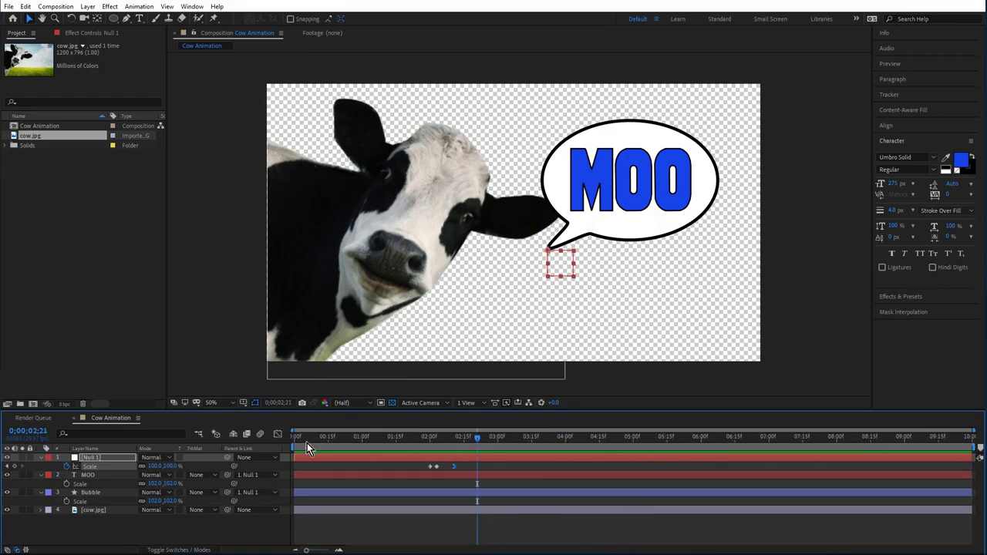
left_click_drag(307, 444, 178, 434)
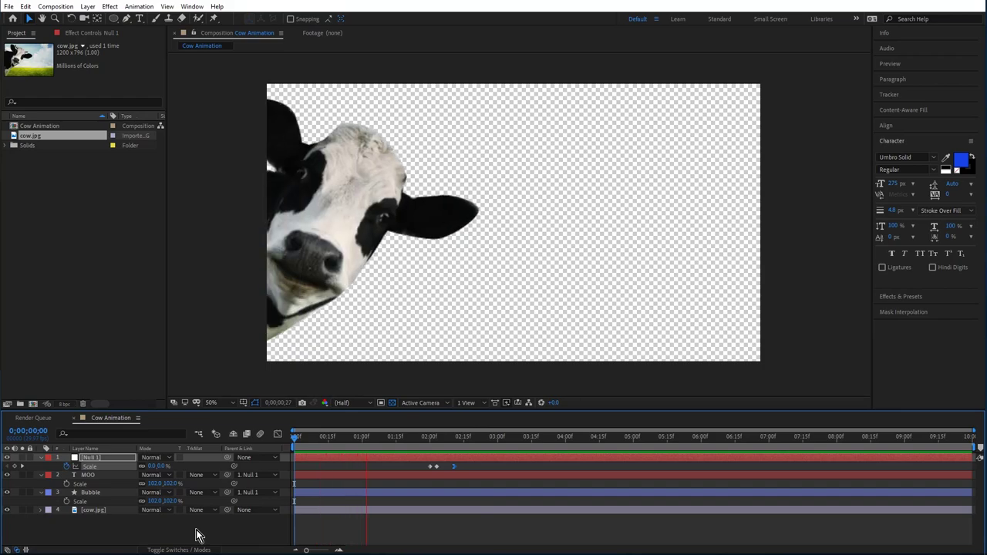
key("space")
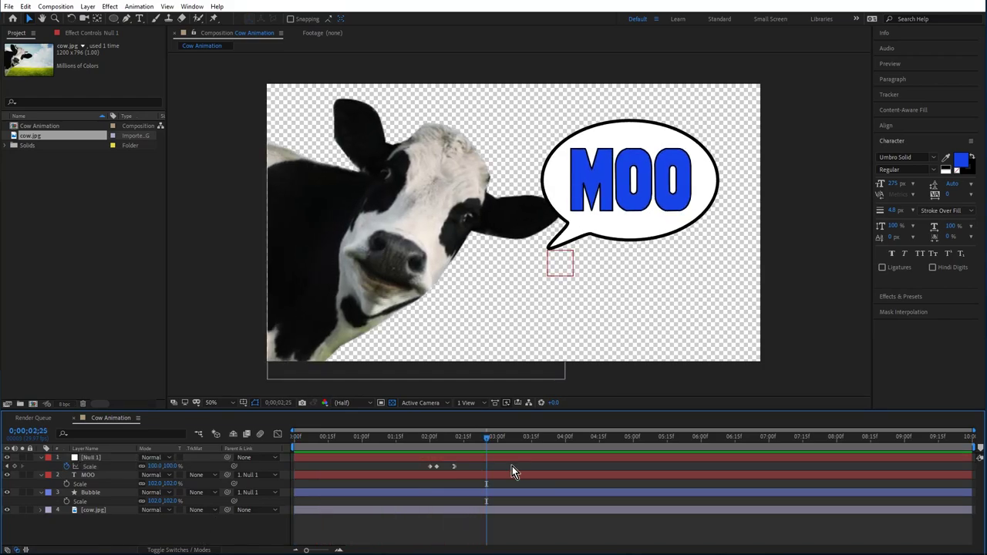
Move all three of Null 1's Scale keyframes earlier so they start just before 01:15f, and preview from the beginning.
left_click_drag(501, 465, 397, 469)
left_click(524, 462)
left_click(91, 468)
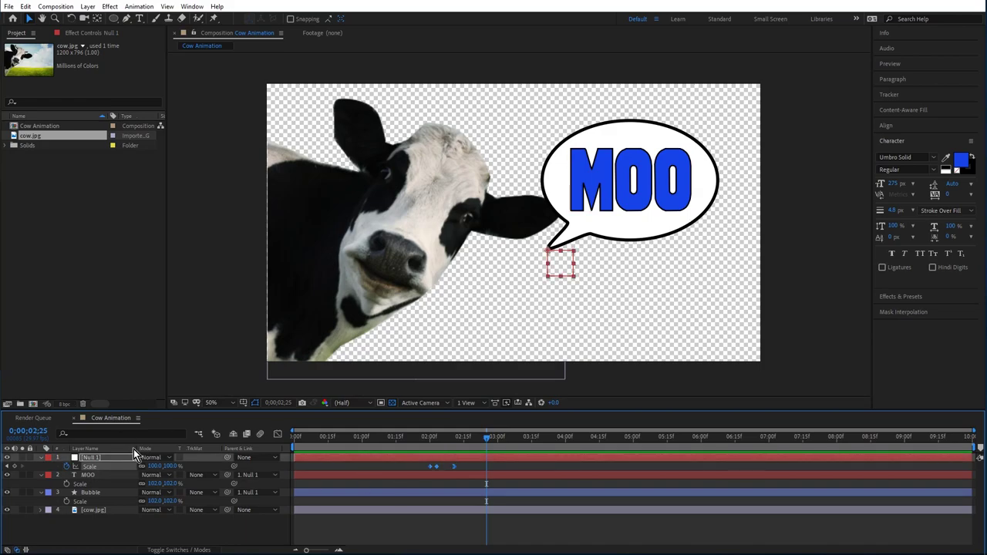
left_click(430, 467)
left_click_drag(430, 468, 398, 470)
left_click_drag(335, 436, 149, 427)
key("space")
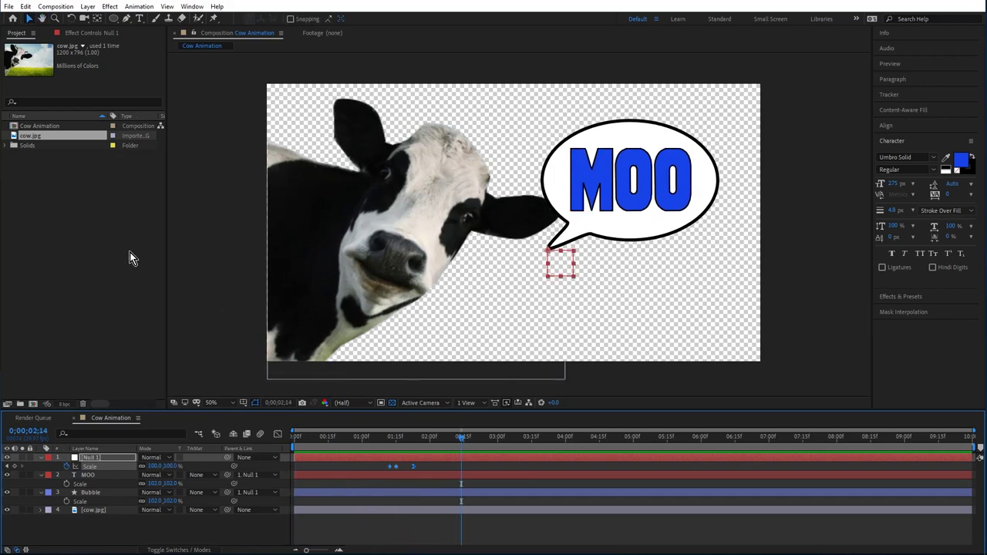
Import Cow - 23123.mp4 as footage and place it in the composition as the bottom layer, below cow.jpg.
right_click(33, 204)
mouse_move(82, 254)
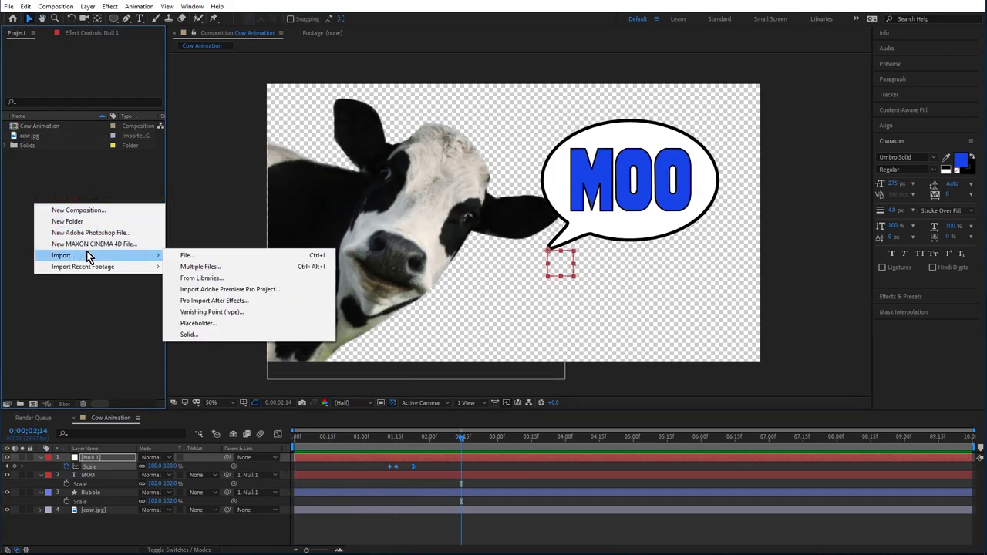
left_click(183, 255)
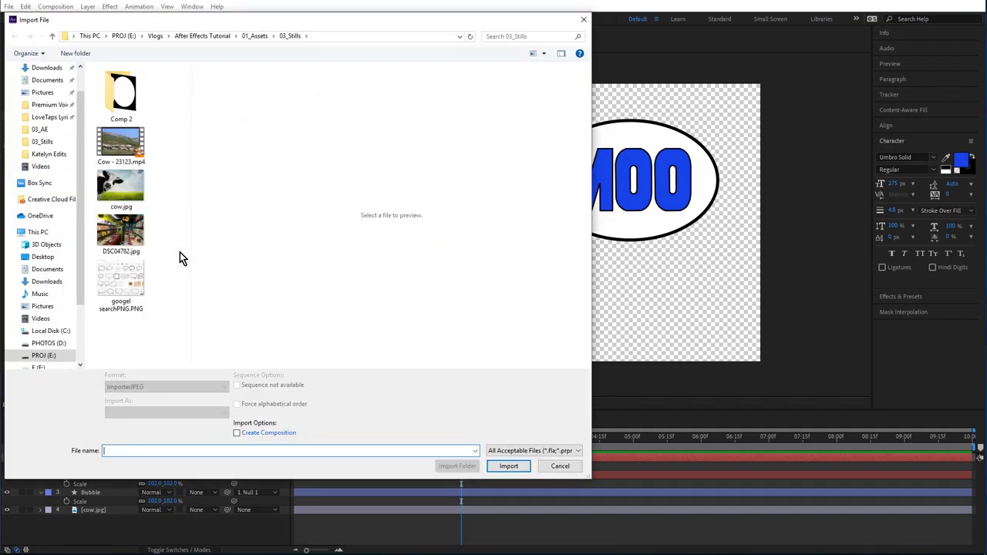
left_click(119, 145)
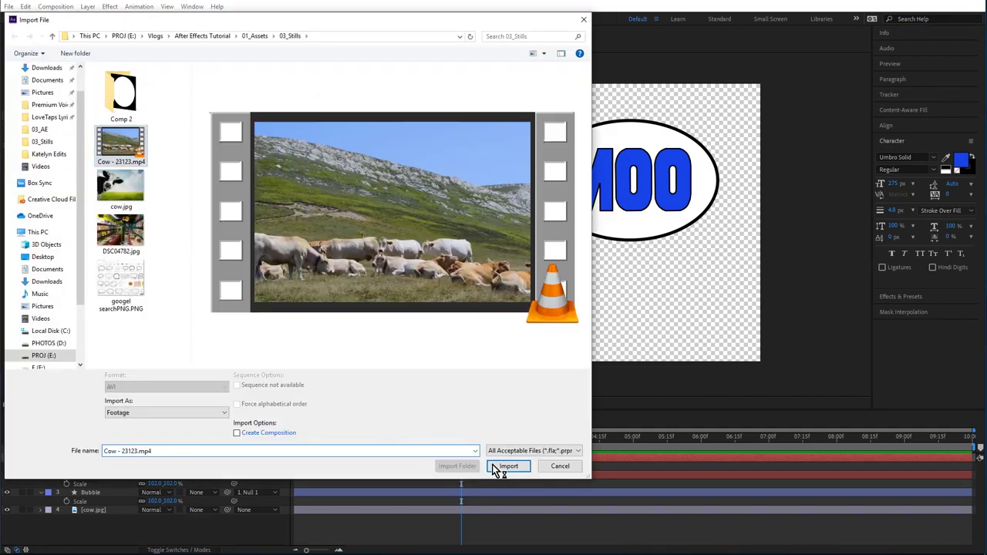
left_click(521, 471)
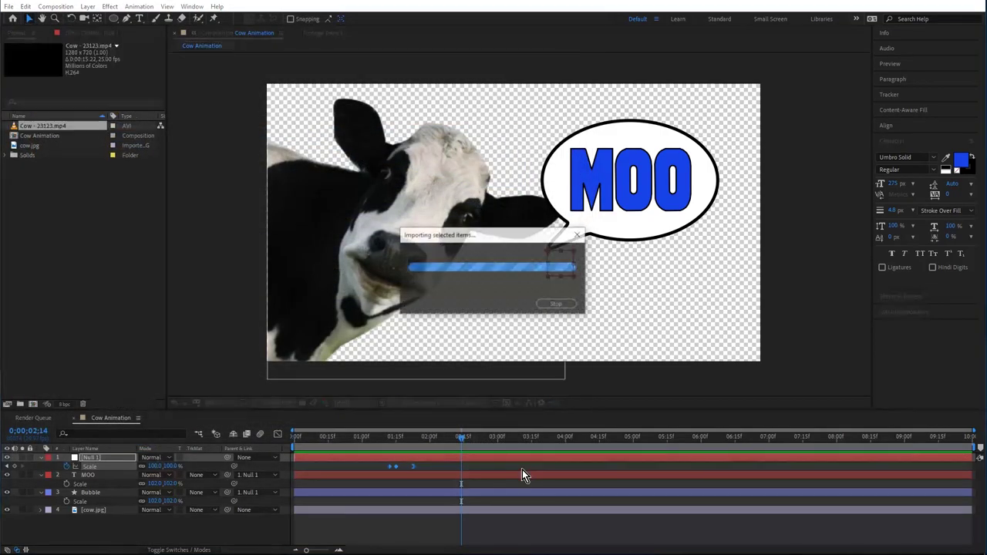
left_click_drag(67, 128, 534, 221)
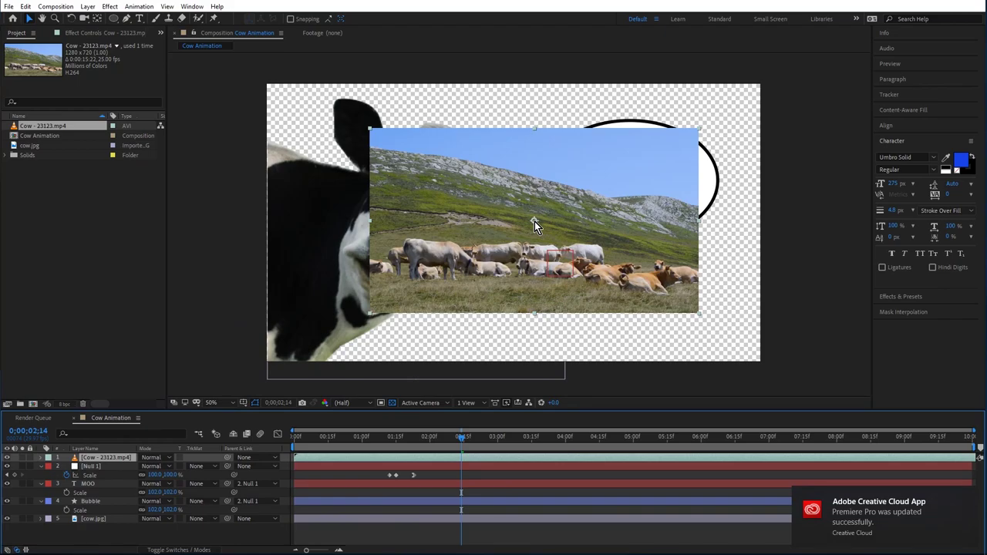
left_click_drag(122, 457, 129, 537)
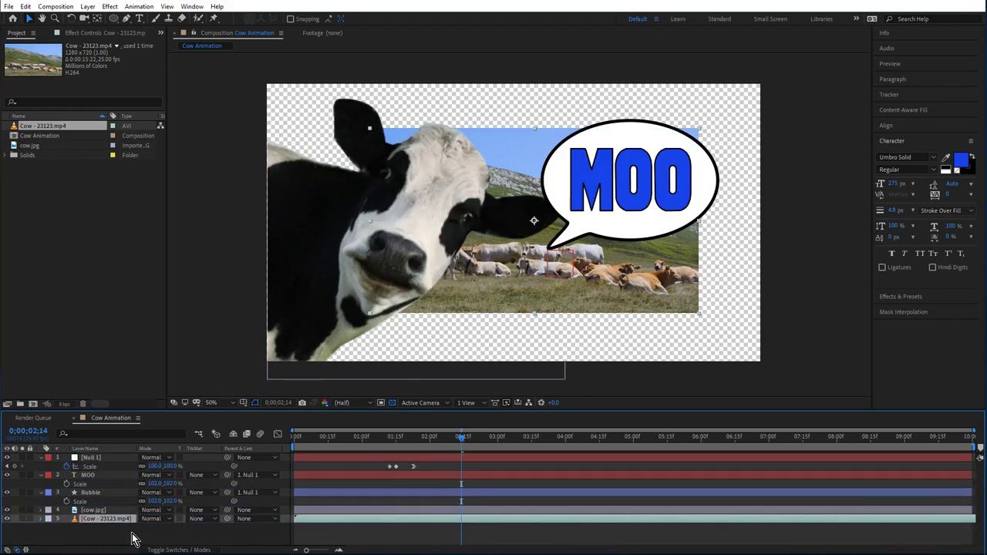
Scale the Cow - 23123.mp4 layer to 189.5% and reposition it to fill the frame with the herd in view.
key("s")
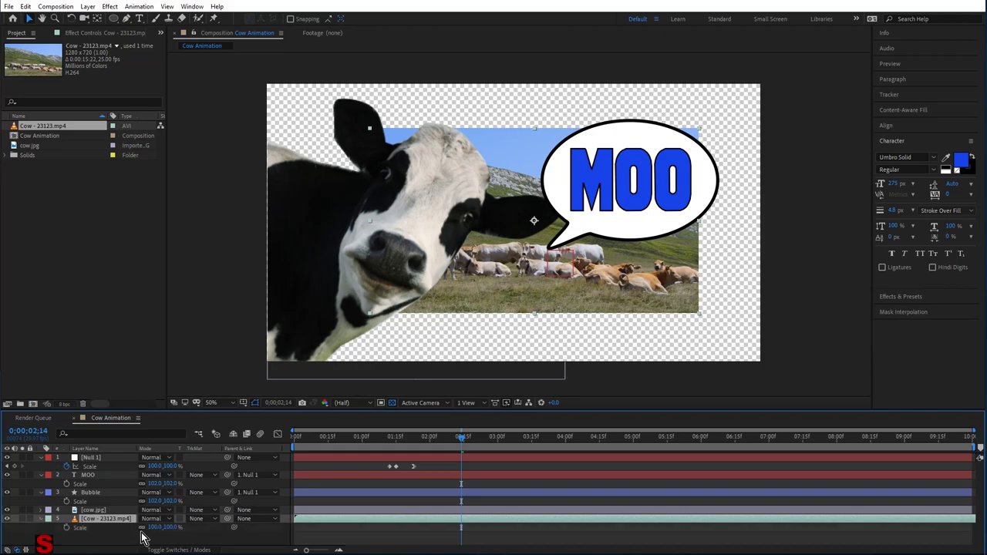
left_click_drag(170, 527, 540, 464)
left_click_drag(675, 306, 663, 282)
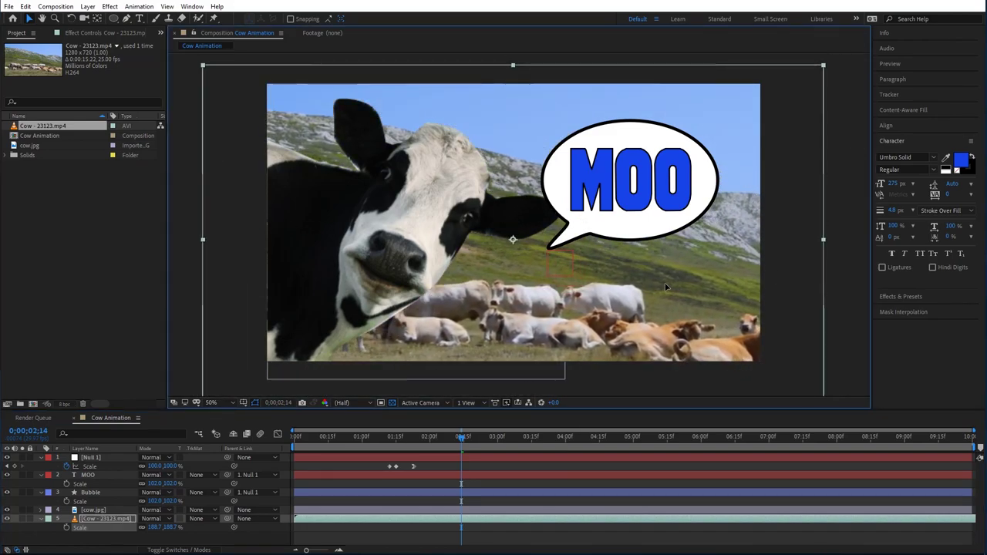
left_click_drag(162, 527, 182, 501)
left_click(450, 232)
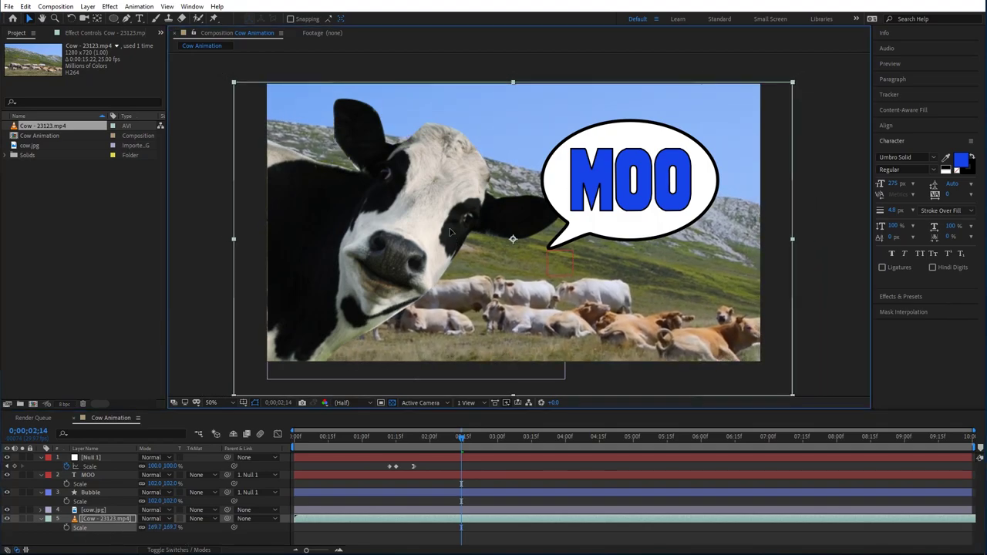
left_click_drag(451, 231, 451, 218)
left_click_drag(158, 527, 257, 517)
Preview the full animation over the video background from 0;00;00;00.
left_click(296, 437)
key("space")
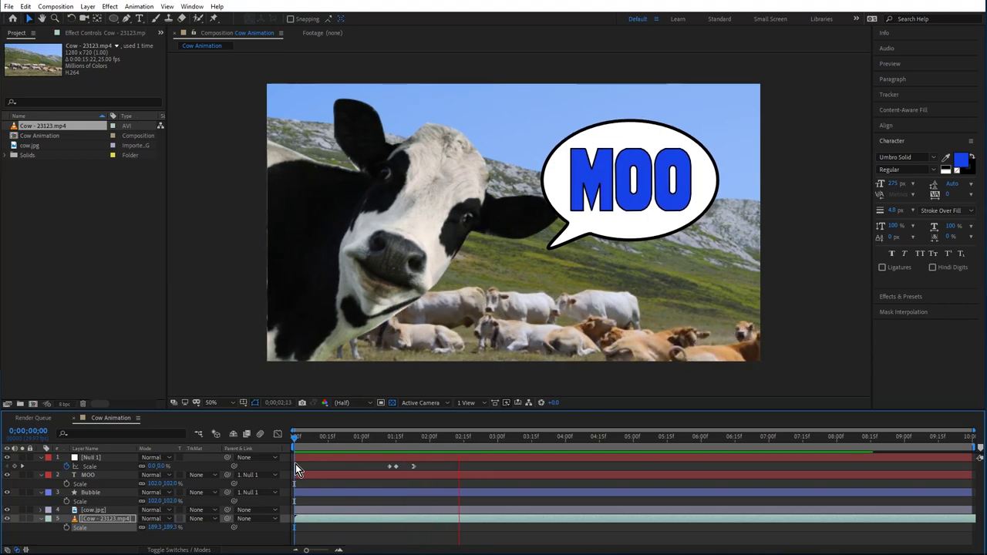
key("space")
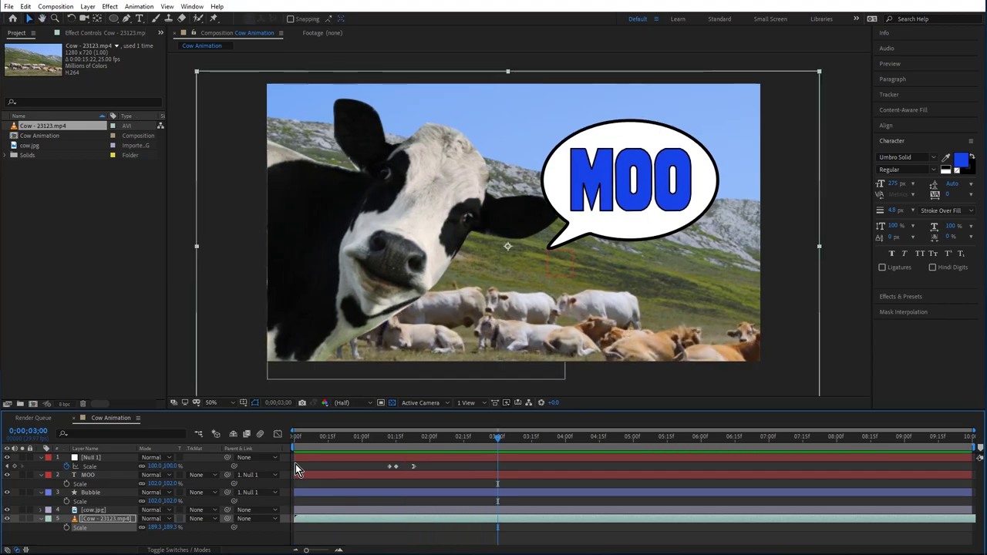
left_click(295, 442)
key("space")
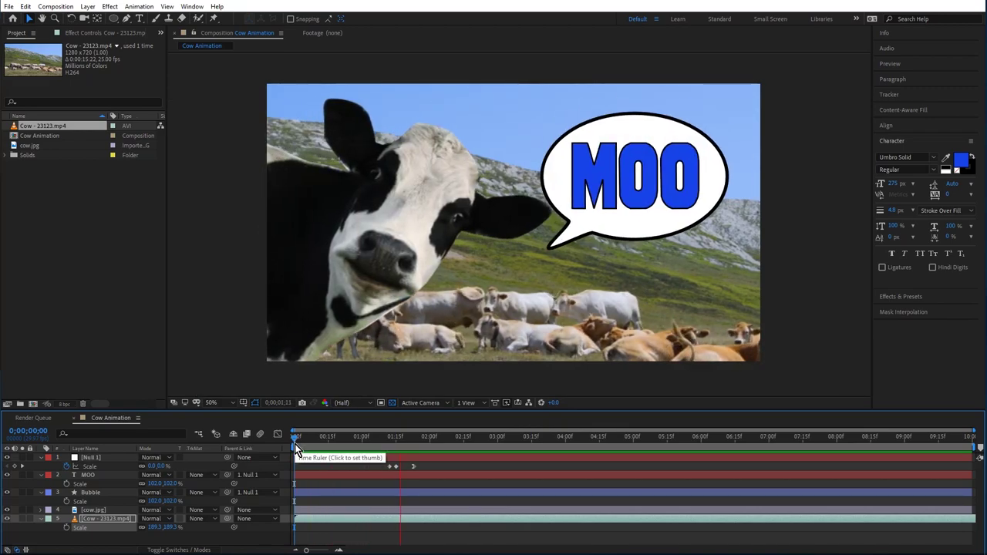
key("space")
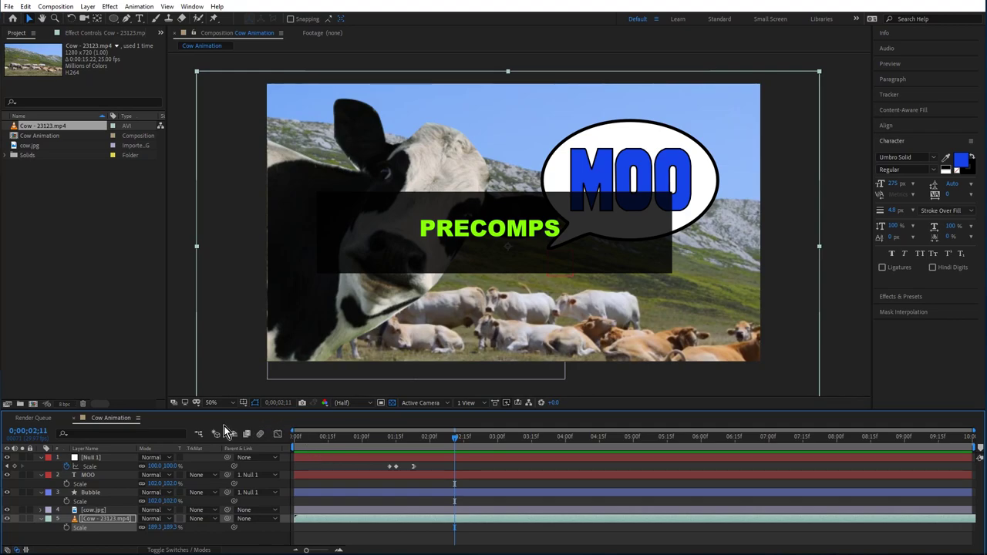
Collapse the open Scale properties of all layers and deselect the Cow - 23123.mp4 layer.
left_click(40, 458)
left_click(41, 465)
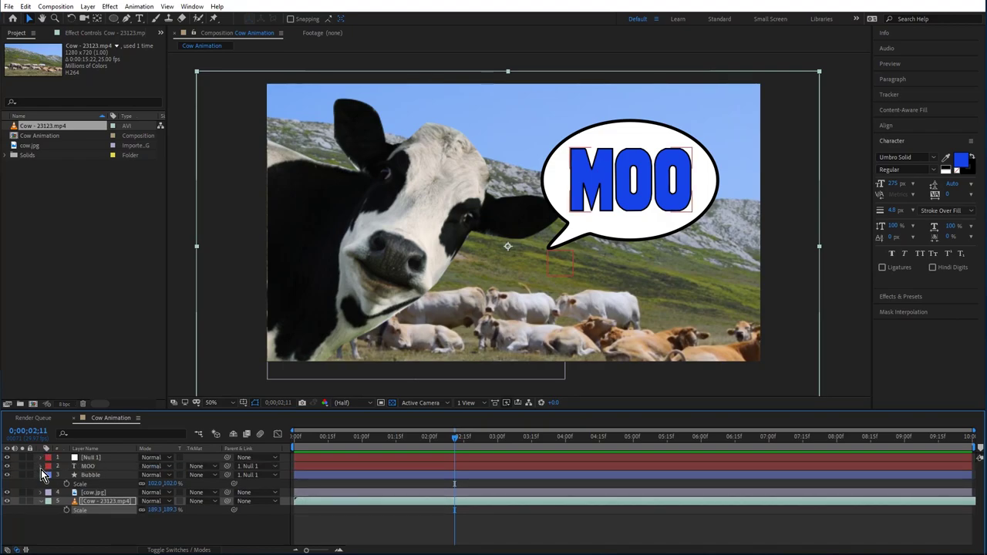
left_click(41, 475)
left_click(41, 493)
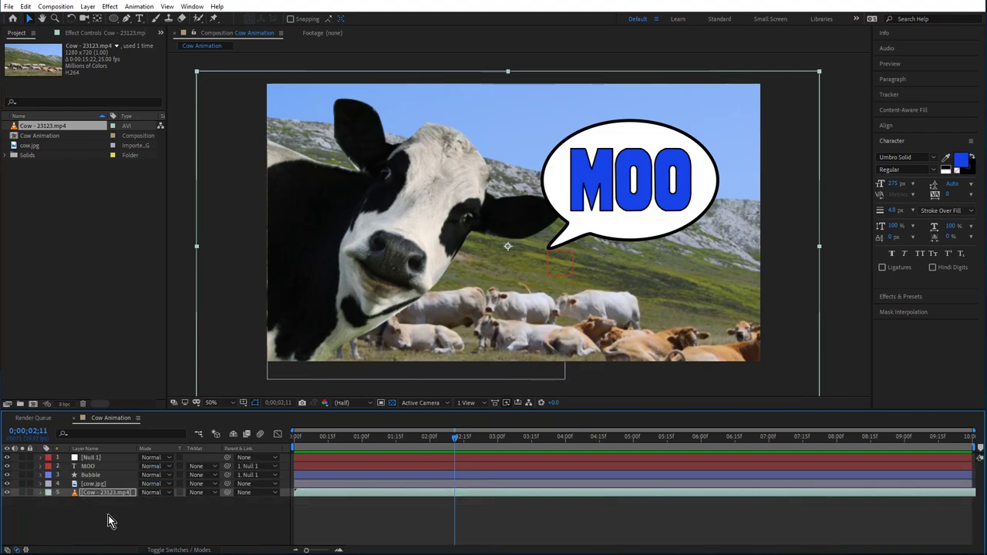
left_click(141, 523)
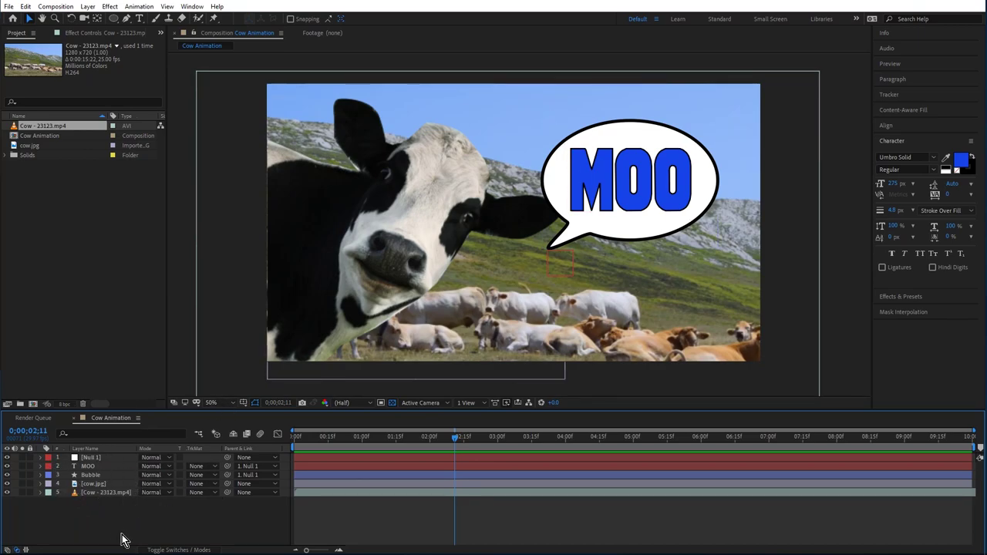
Pre-compose the Null 1, MOO and Bubble layers as "Speech Bubble Animation", moving all attributes, and widen the layer name column to show the full name.
left_click(91, 474)
left_click(107, 464, "ctrl")
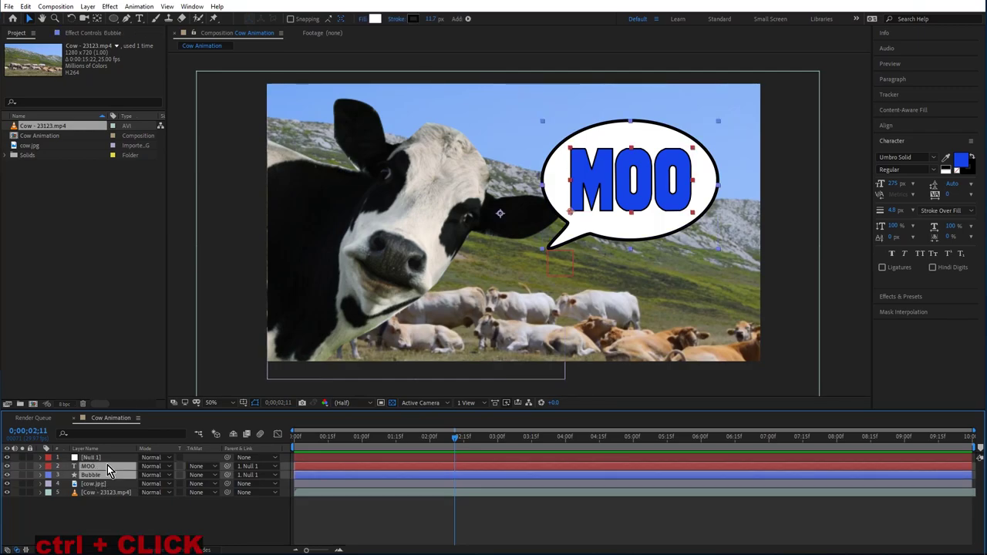
left_click(107, 457, "ctrl")
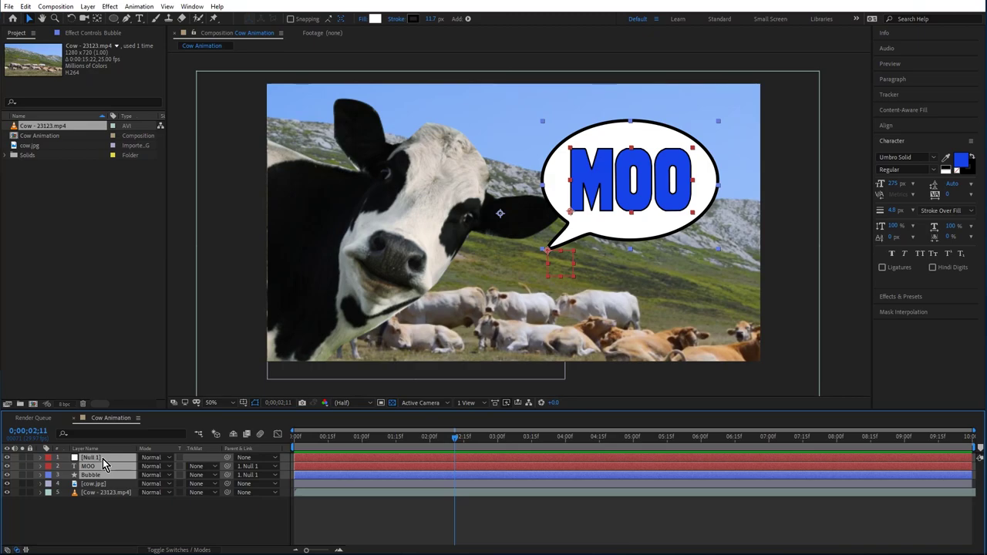
right_click(105, 463)
left_click(123, 414)
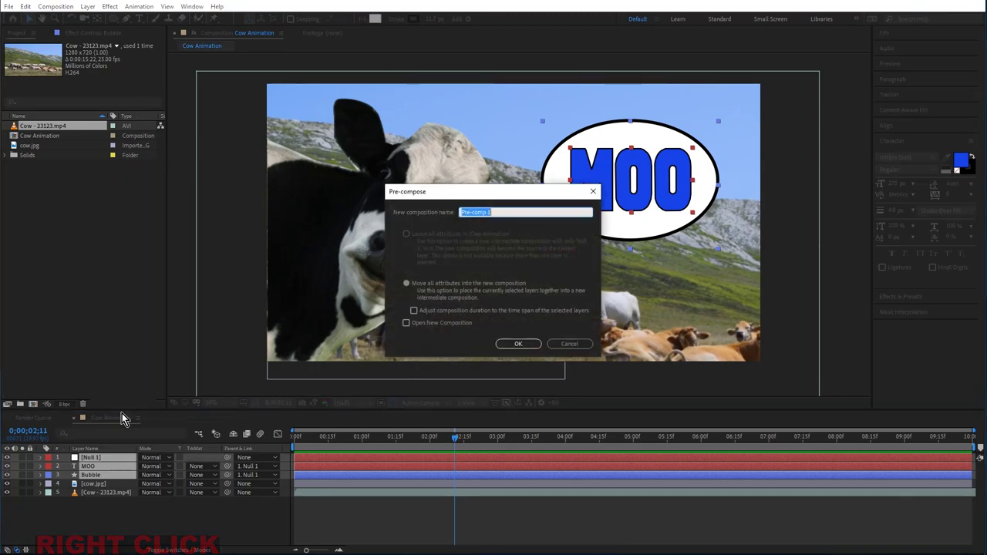
type("Speech Bubble Animation")
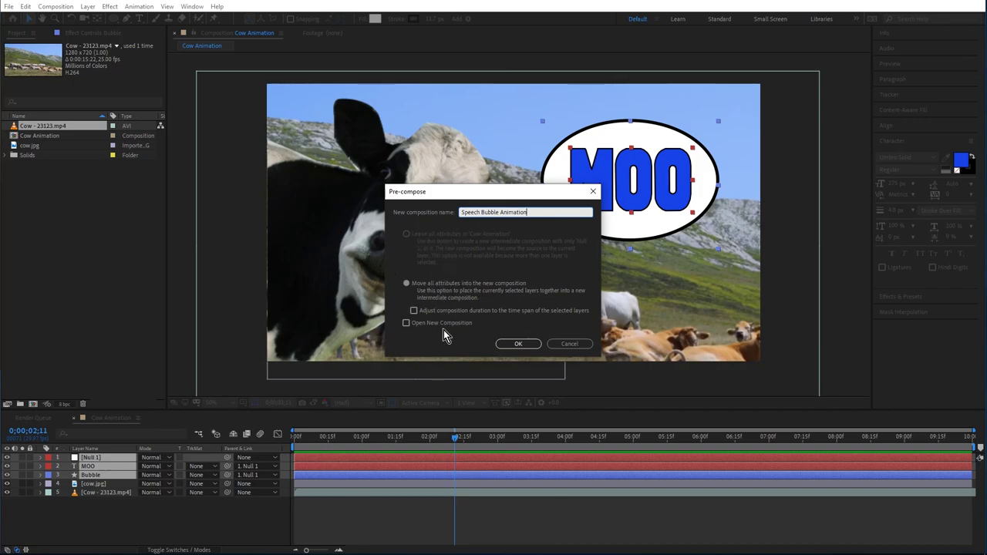
left_click(522, 344)
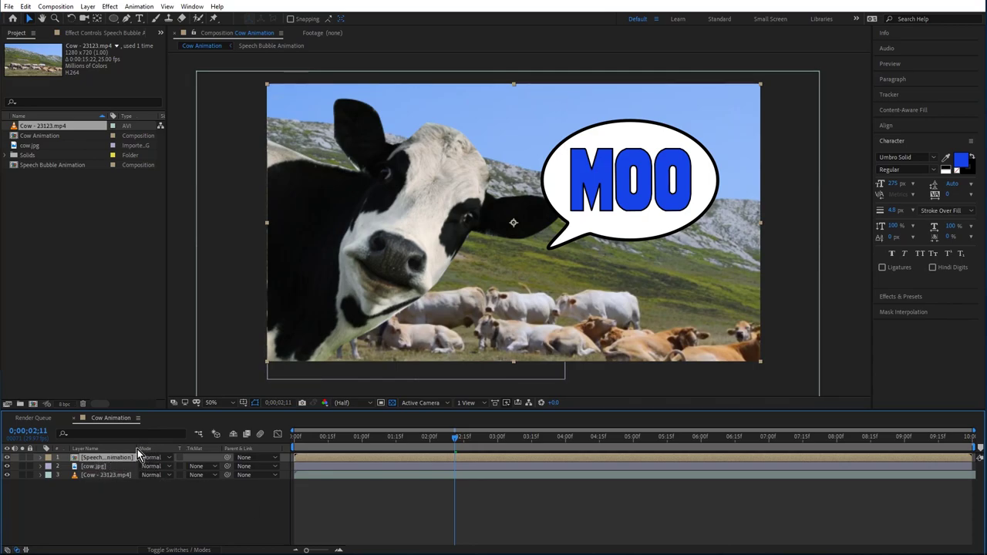
left_click_drag(133, 457, 185, 478)
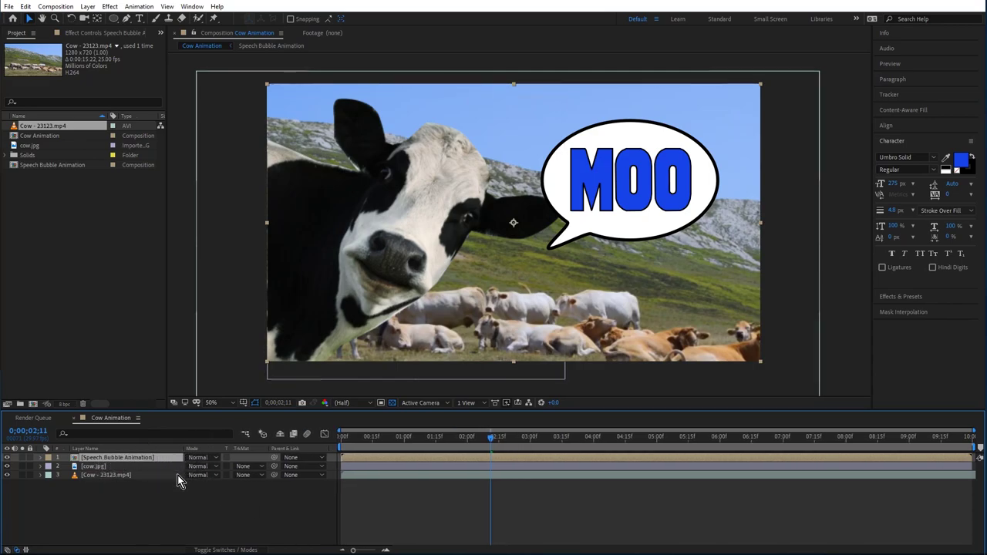
Open the Speech Bubble Animation precomp, scrub through its animation, and scrub the same range in the Cow Animation composition.
double_click(81, 457)
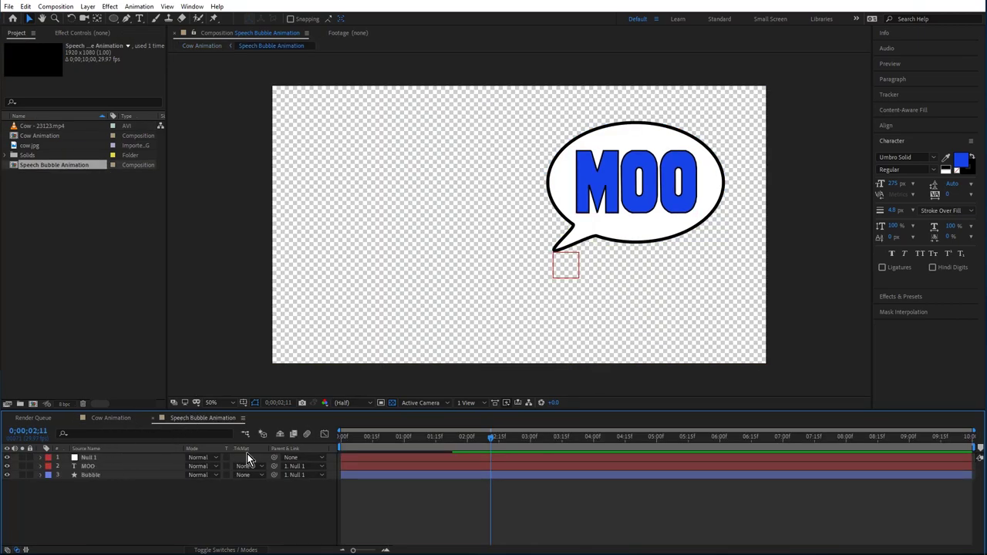
left_click(370, 435)
left_click_drag(382, 435, 475, 436)
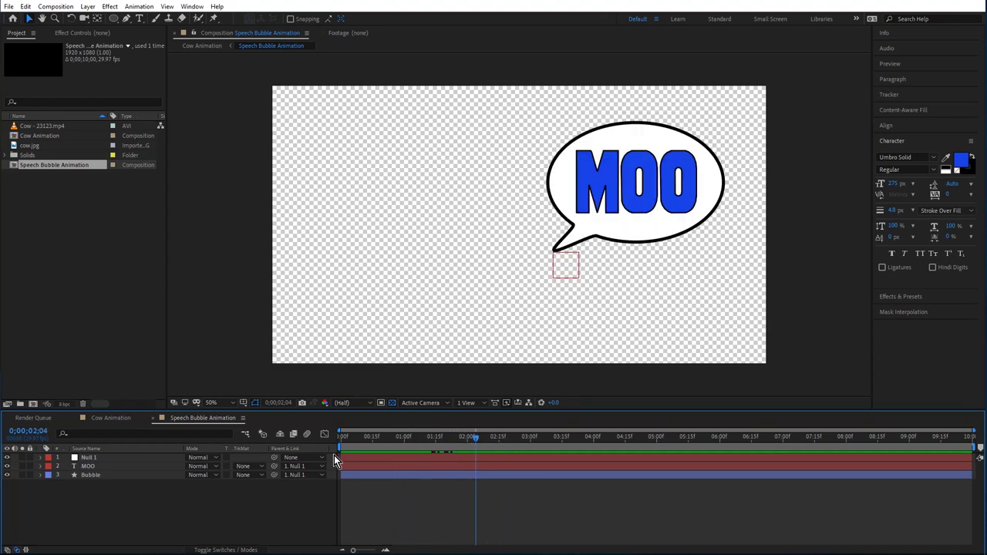
left_click(109, 417)
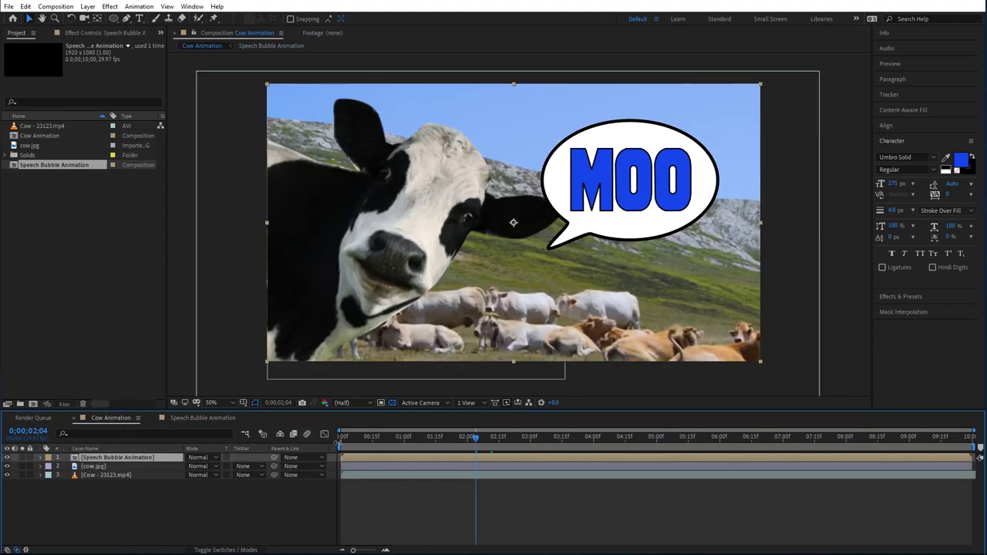
left_click_drag(343, 435, 499, 444)
Reveal the keyframes of all layers inside Speech Bubble Animation, compare with the single precomp layer, and return to Cow Animation.
left_click(215, 419)
key("ctrl+a")
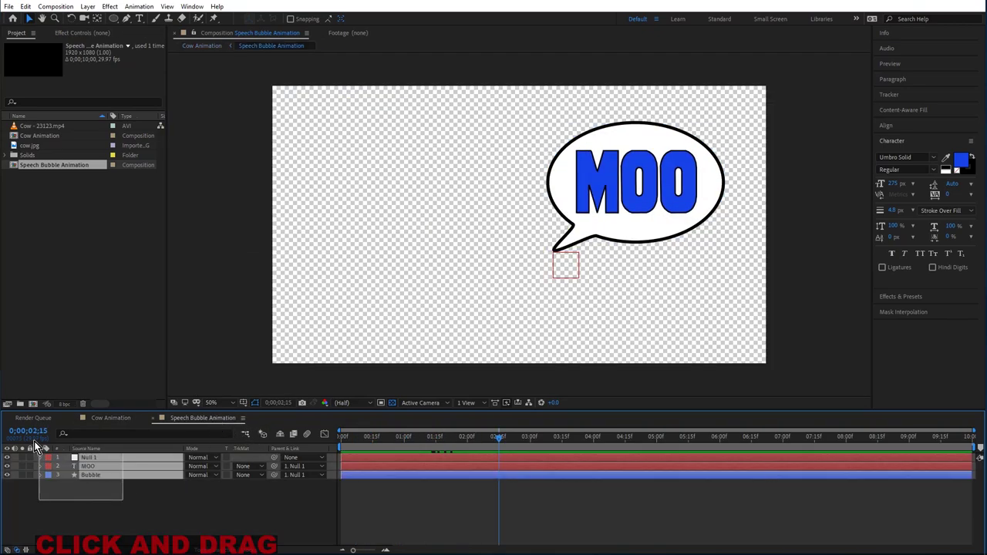
left_click(72, 459)
key("u")
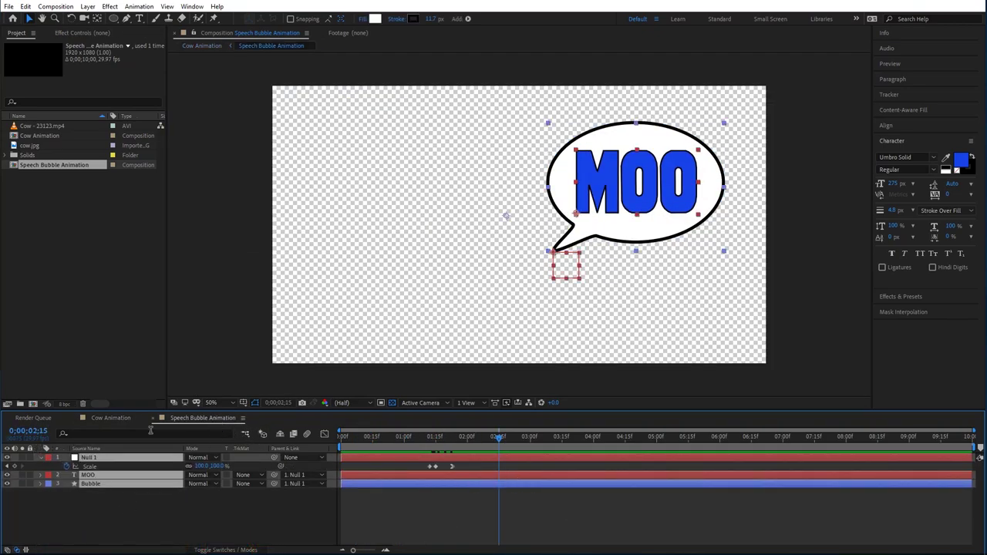
left_click(126, 420)
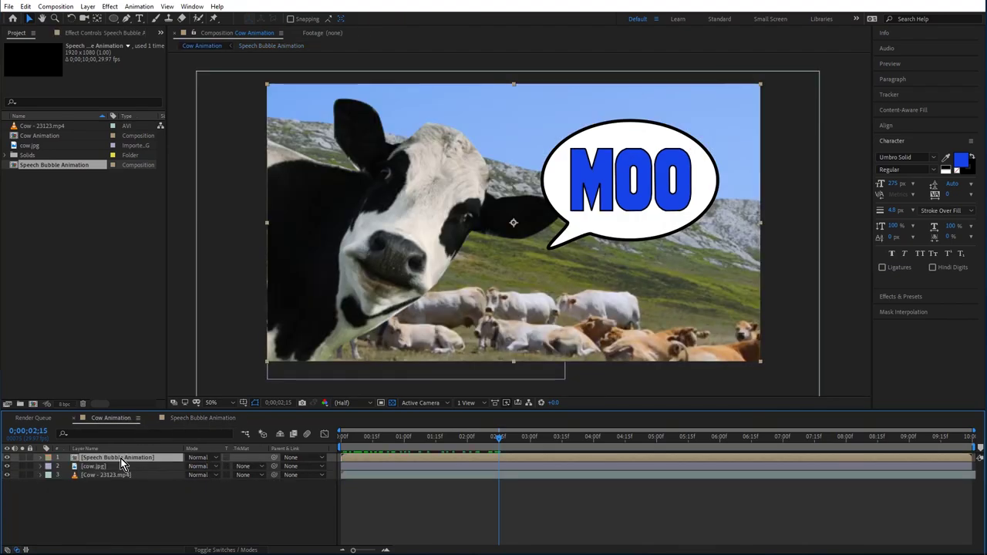
left_click(184, 417)
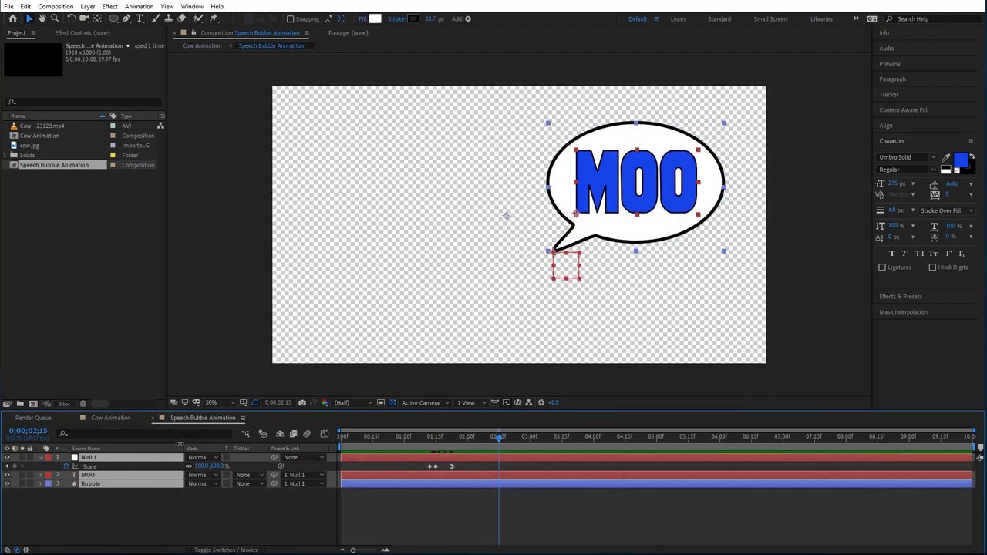
left_click(110, 418)
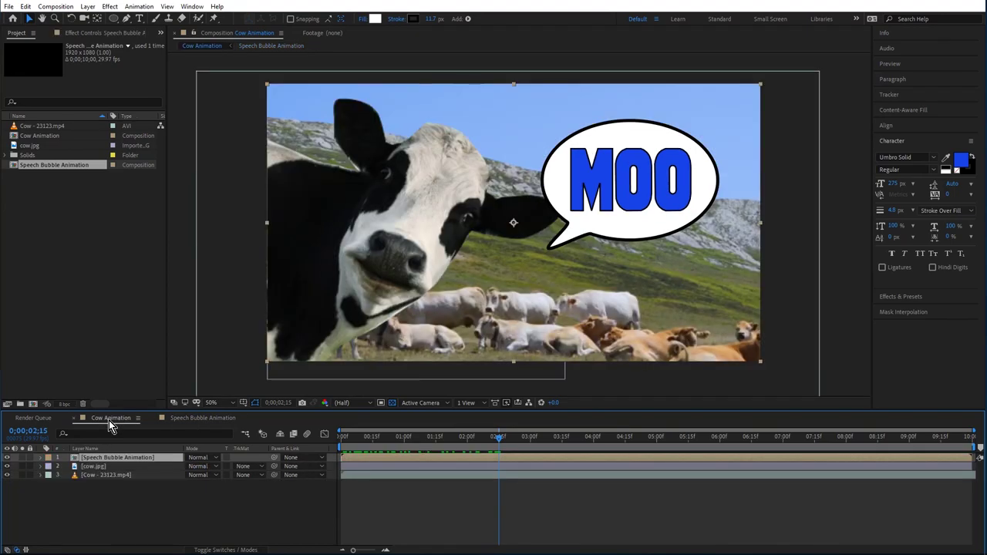
Try scaling the Speech Bubble Animation layer to 61% and scrub through the pop-up at that size.
key("s")
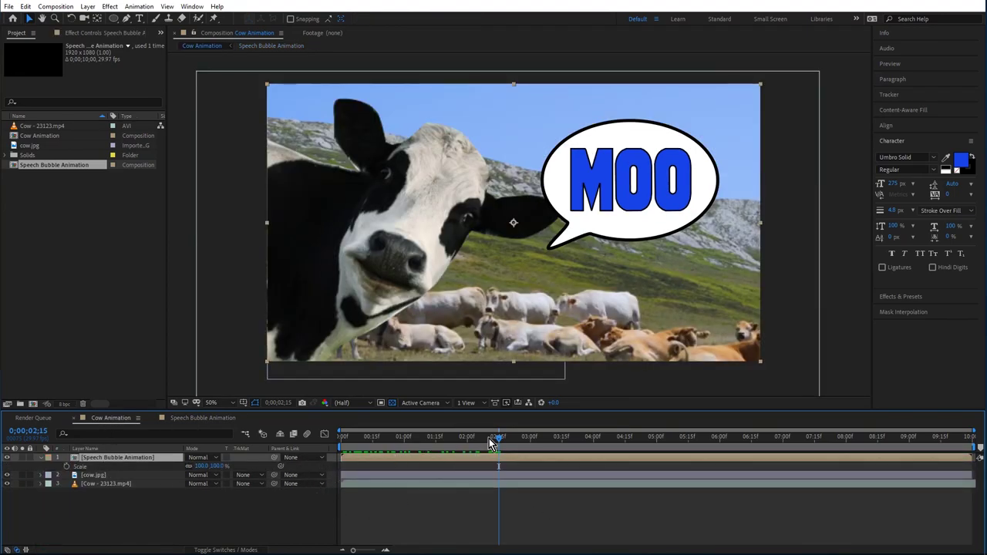
left_click_drag(202, 466, 194, 467)
mouse_move(453, 442)
left_mouse_down()
mouse_move(417, 435)
mouse_move(467, 439)
left_mouse_up()
key("space")
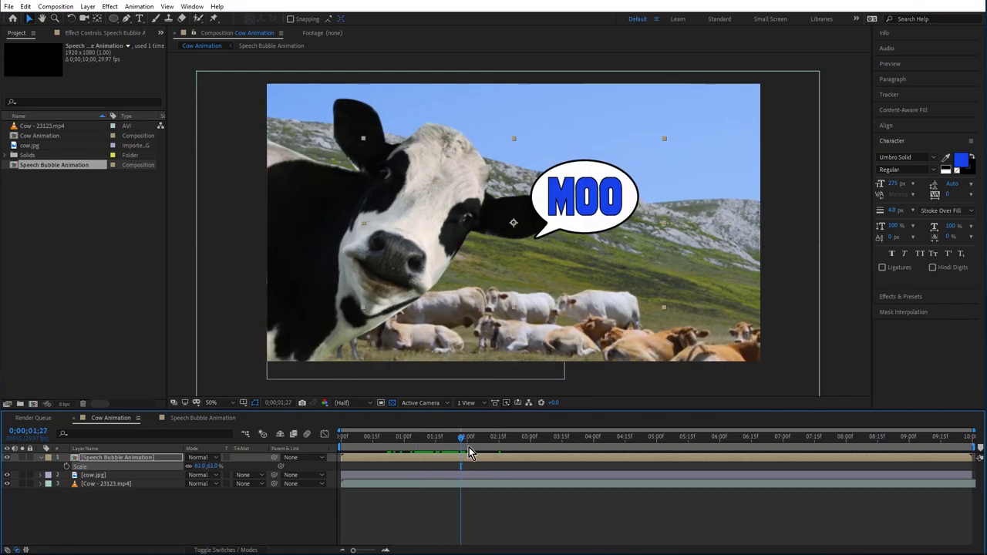
left_click(145, 505)
Duplicate the Speech Bubble Animation layer until the composition holds five copies of it.
left_click(136, 459)
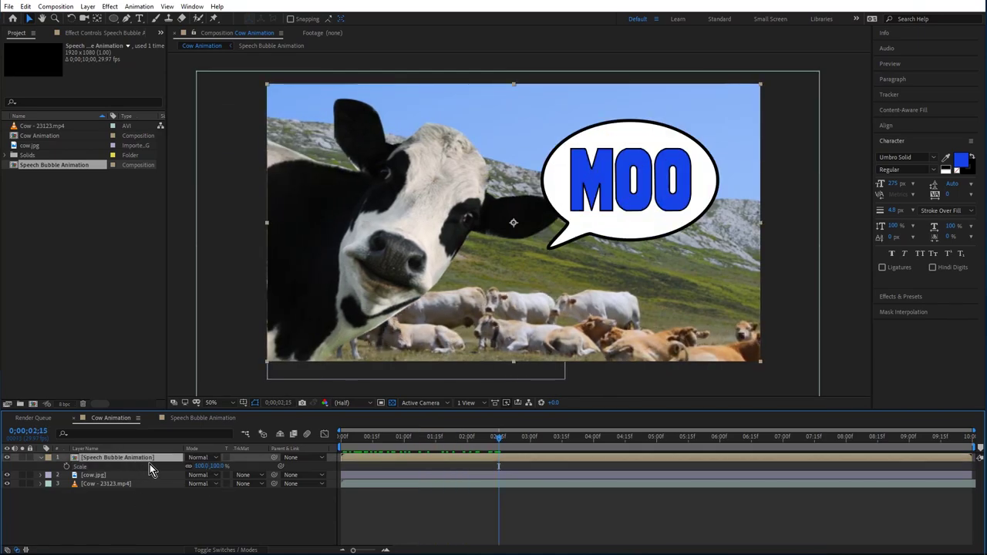
key("ctrl+d")
key("ctrl+d")
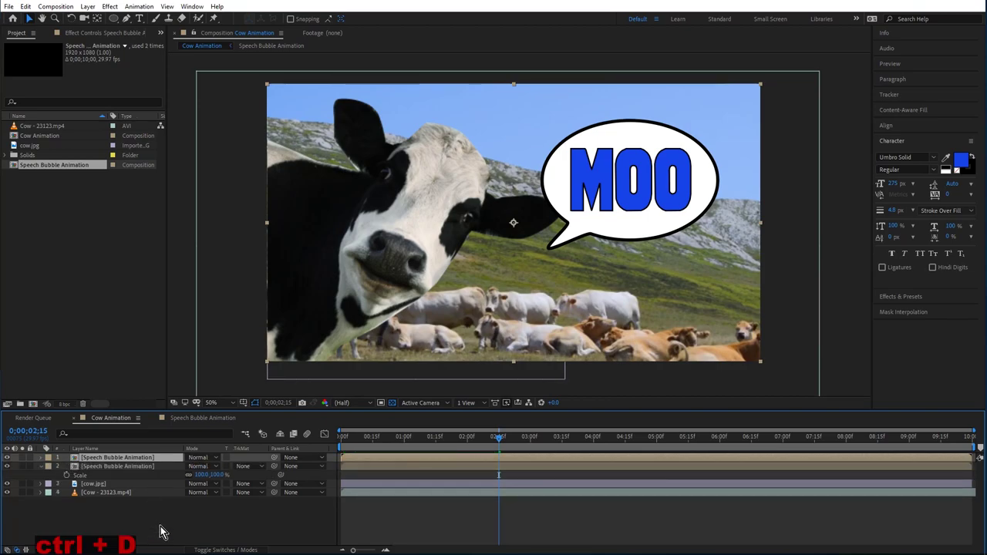
key("ctrl+d")
key("ctrl+d")
Scale the fourth Speech Bubble Animation layer to 21% and place its bubble beside the lying white cow in the middle of the herd.
left_click(157, 484)
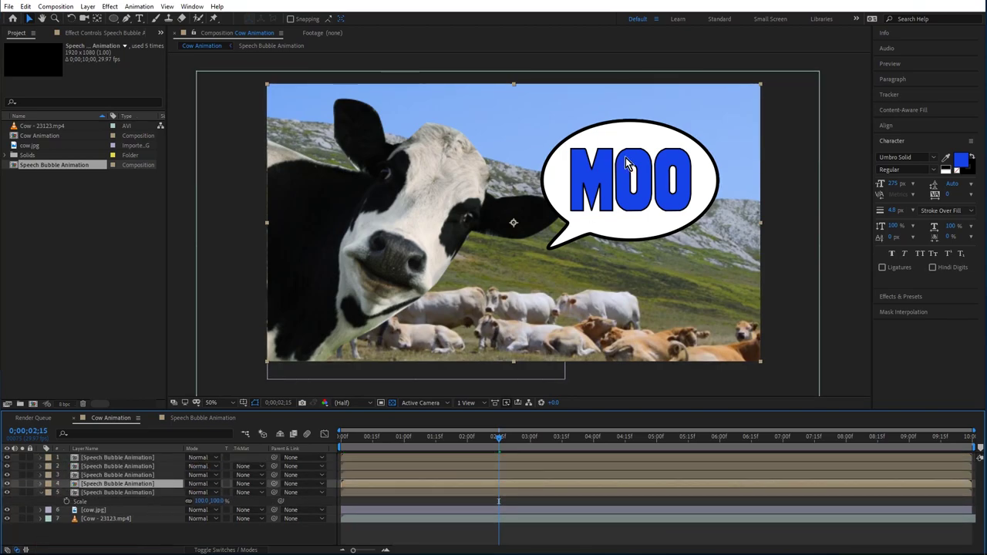
left_click_drag(646, 194, 541, 266)
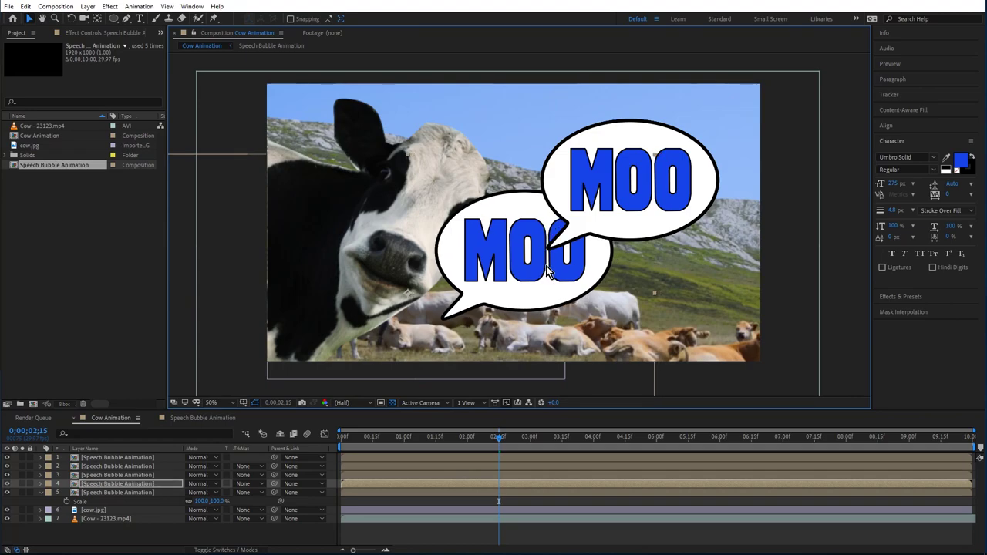
key("s")
left_click_drag(219, 492, 171, 492)
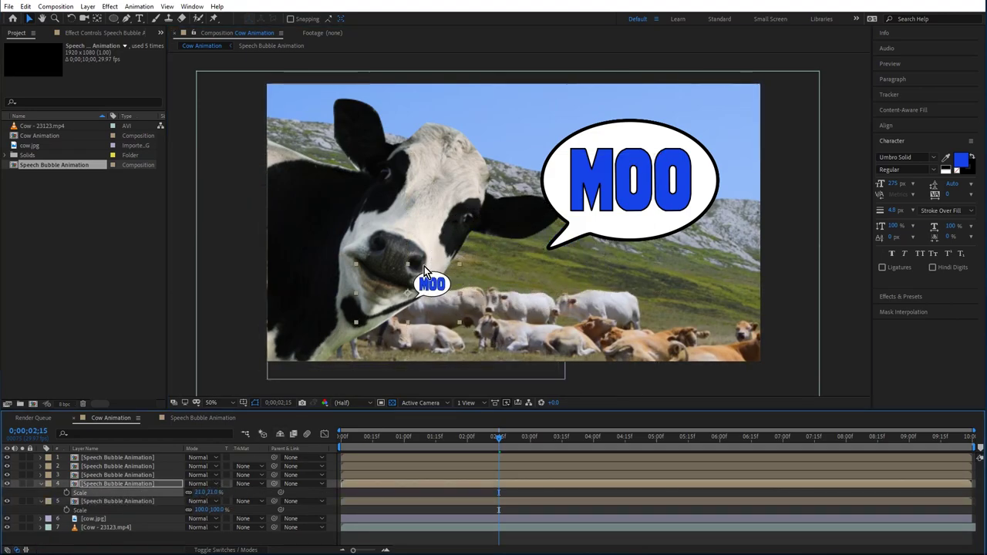
left_click_drag(430, 299, 515, 322)
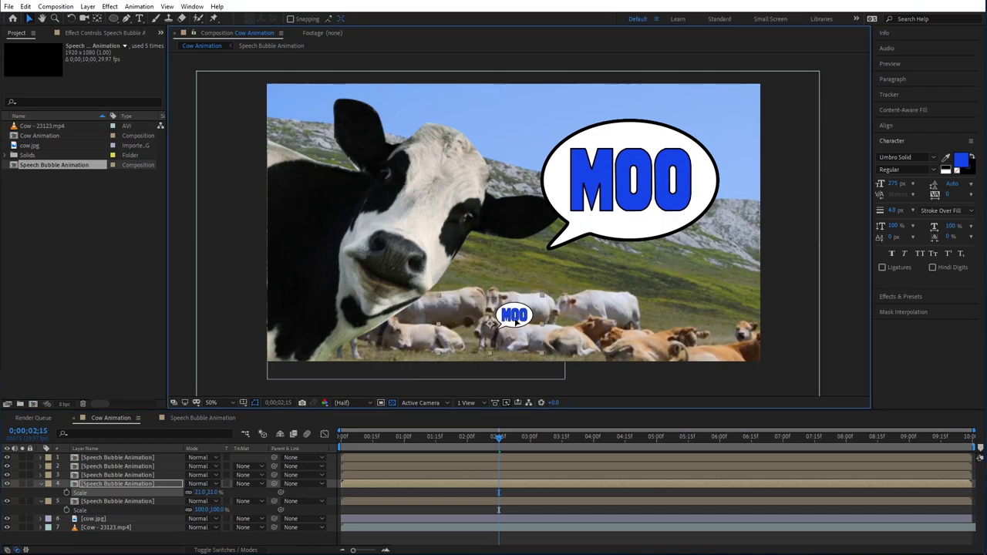
Scale the top three Speech Bubble Animation layers together to 36.1%.
left_click(148, 475)
left_click(148, 467, "ctrl")
left_click(148, 466, "ctrl")
left_click(151, 458, "ctrl")
left_click(150, 466, "ctrl")
key("s")
left_click_drag(221, 466, 6, 535)
Place one 36.1% bubble above the standing white cow and another above the brown cows near the frame's right edge.
left_click(117, 474)
left_click_drag(501, 228, 694, 341)
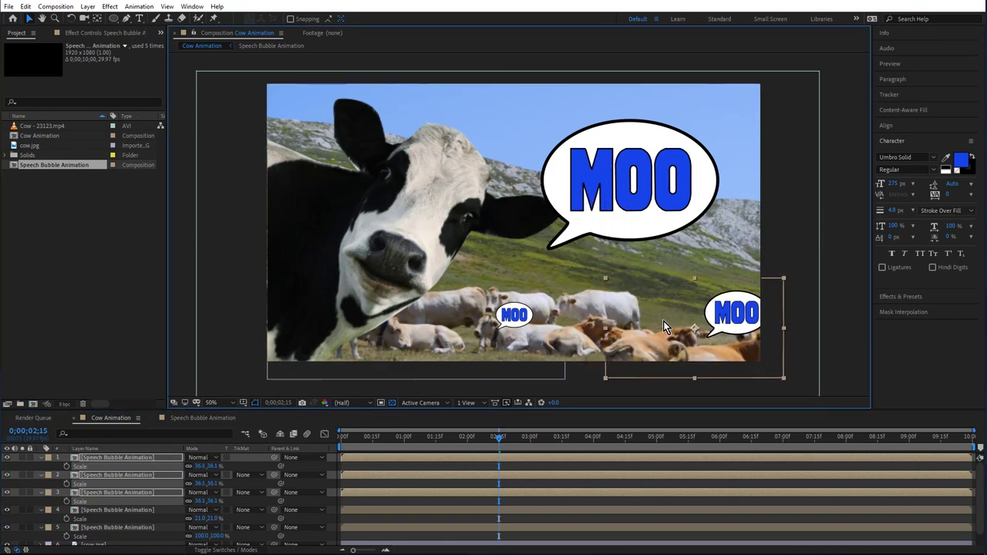
left_click(146, 494)
left_click_drag(739, 333, 603, 298)
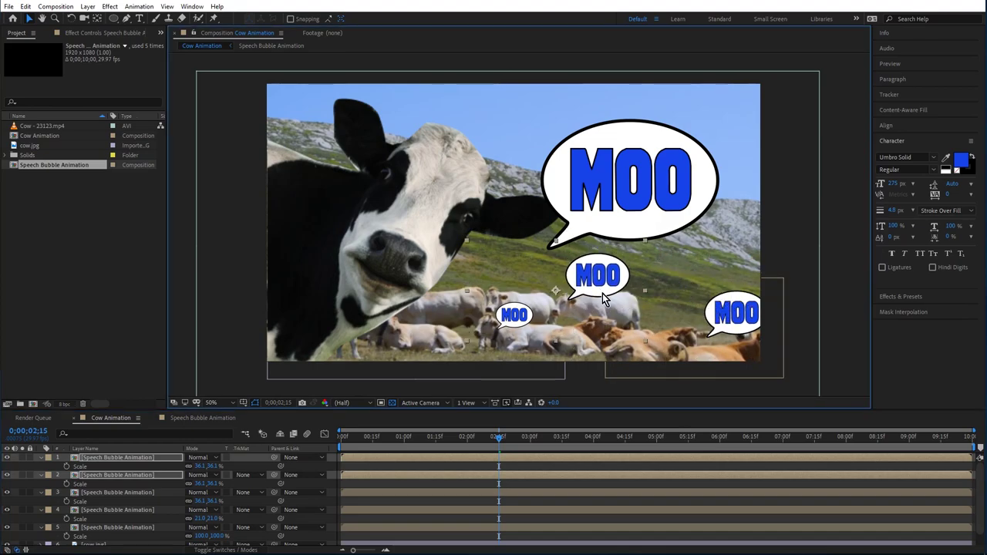
left_click_drag(738, 327, 705, 316)
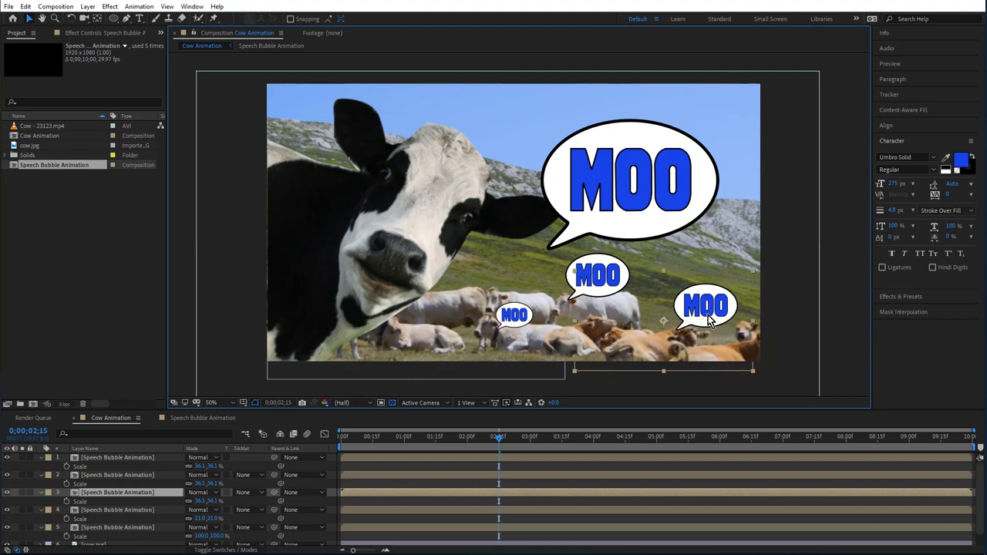
Scale the topmost Speech Bubble Animation layer to 18.3% and place its bubble just above the brown cow between the other bubbles.
left_click(145, 457)
left_click_drag(601, 285, 653, 318)
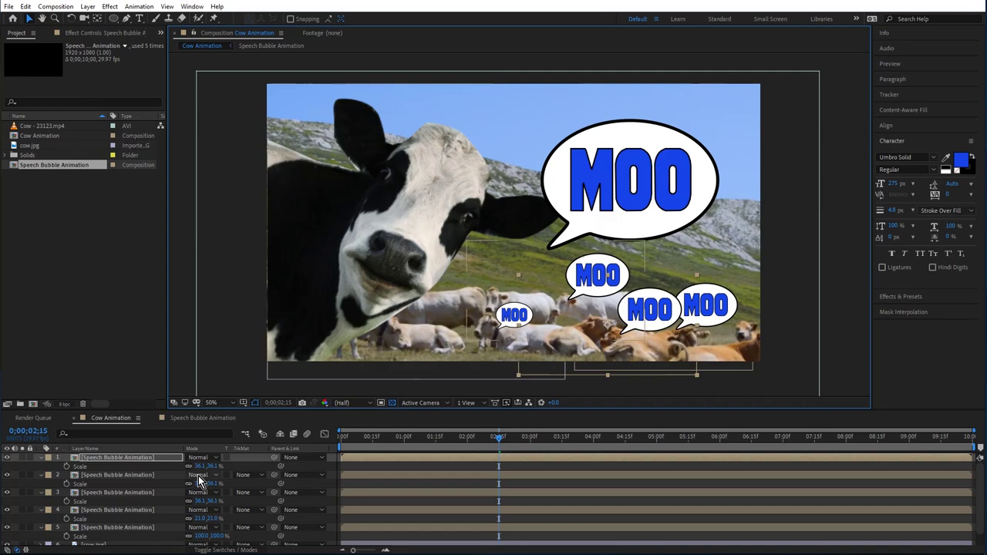
left_click_drag(214, 467, 181, 466)
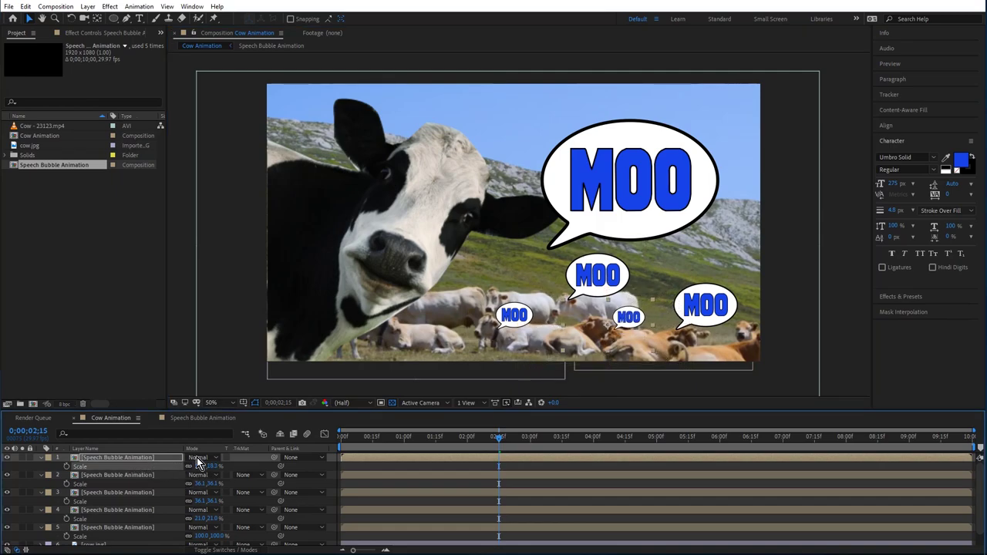
left_click_drag(624, 316, 630, 311)
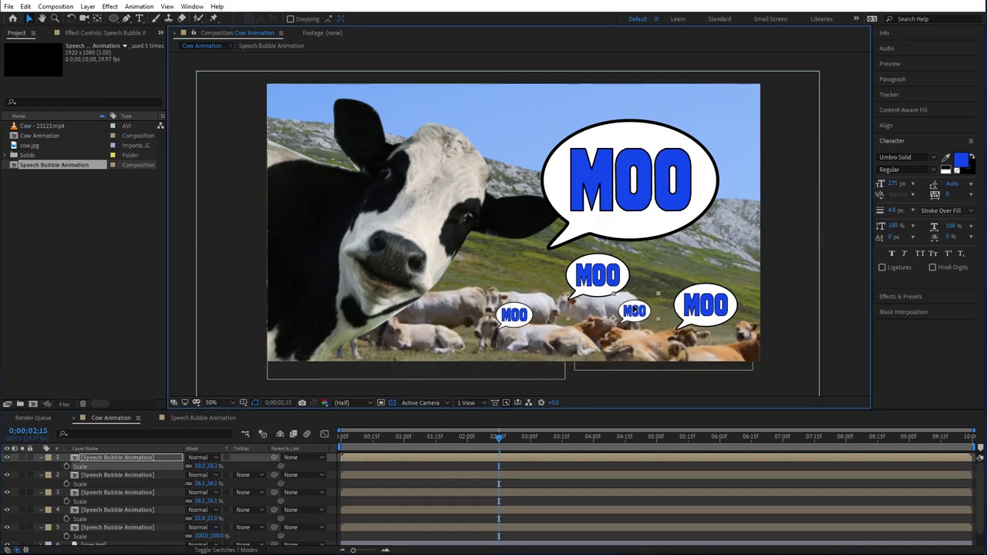
Preview the Cow Animation composition with all five MOO bubbles from 0;00;00;00.
left_click(339, 438)
key("space")
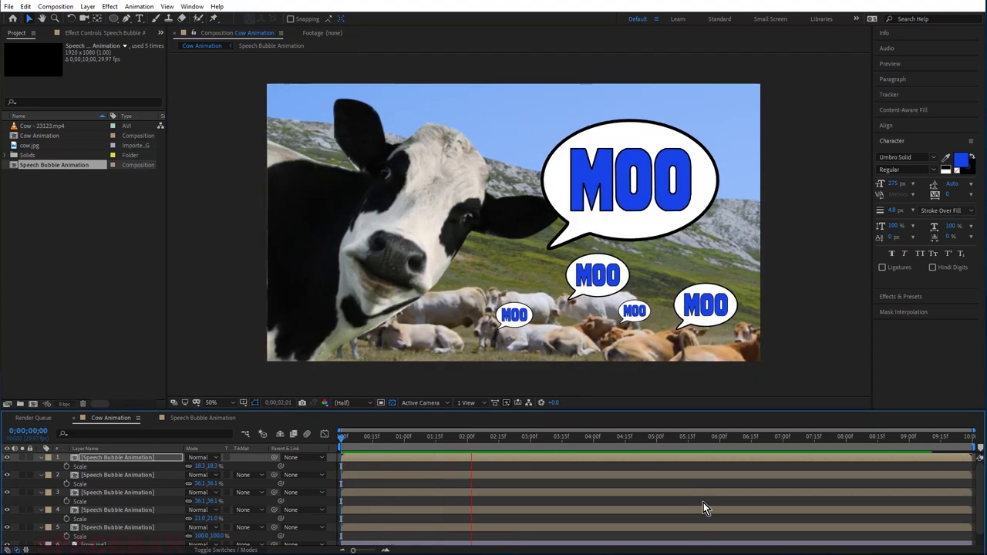
key("space")
Split all five Speech Bubble Animation layers at 0;00;01;12, just before the bubbles pop up.
left_click_drag(491, 440, 430, 461)
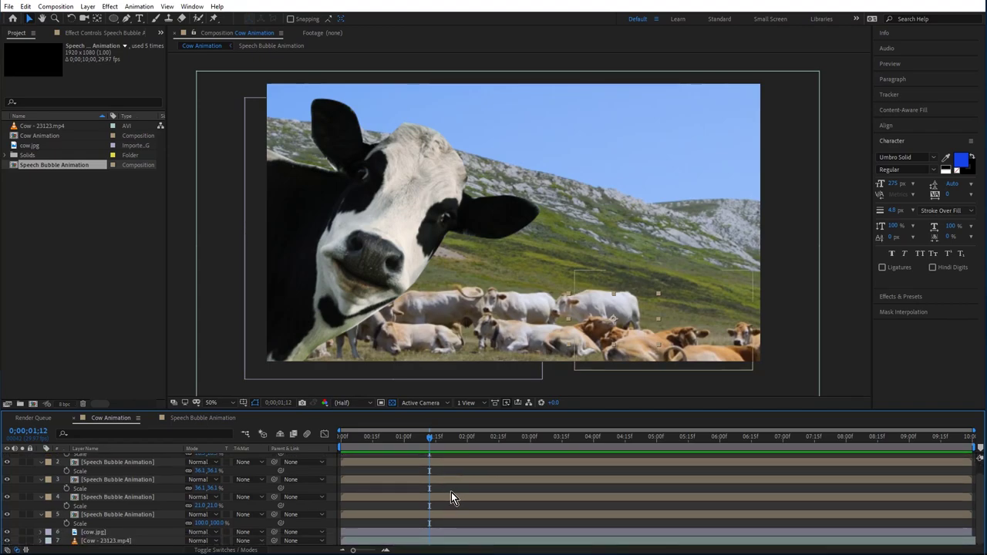
key("ctrl+a")
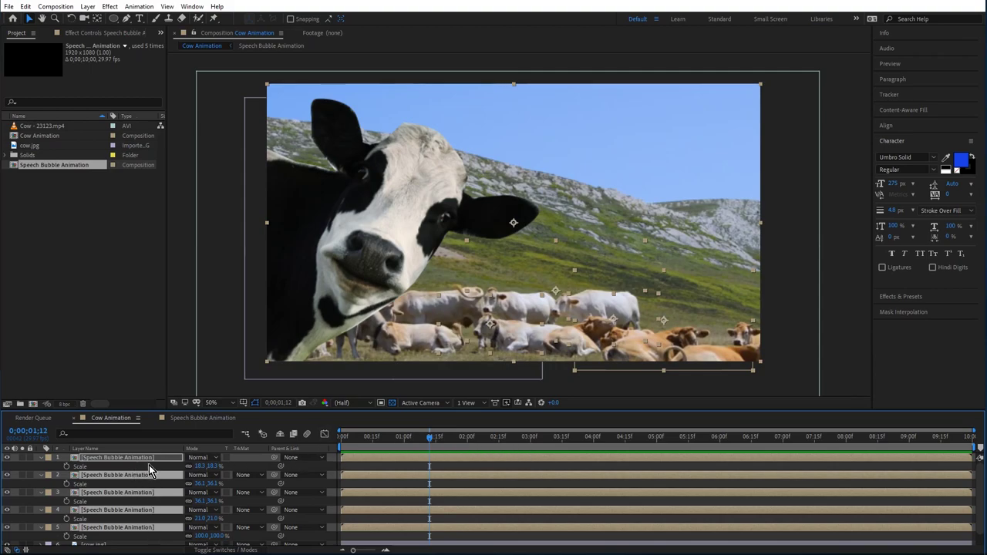
key("ctrl+shift+d")
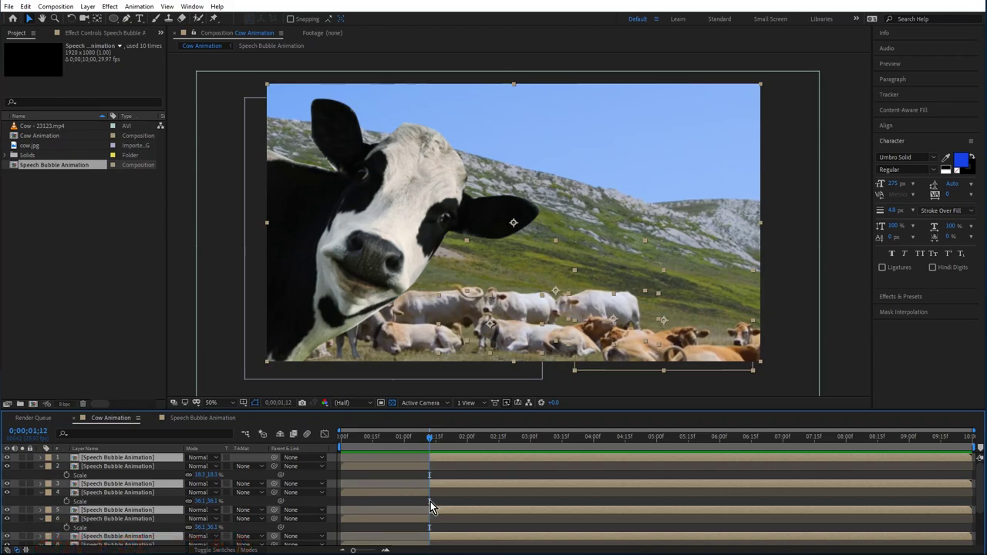
Delete the leading segments of all five split Speech Bubble Animation layers, keeping only the parts that start at 0;00;01;12.
scroll(453, 499, "down", 2)
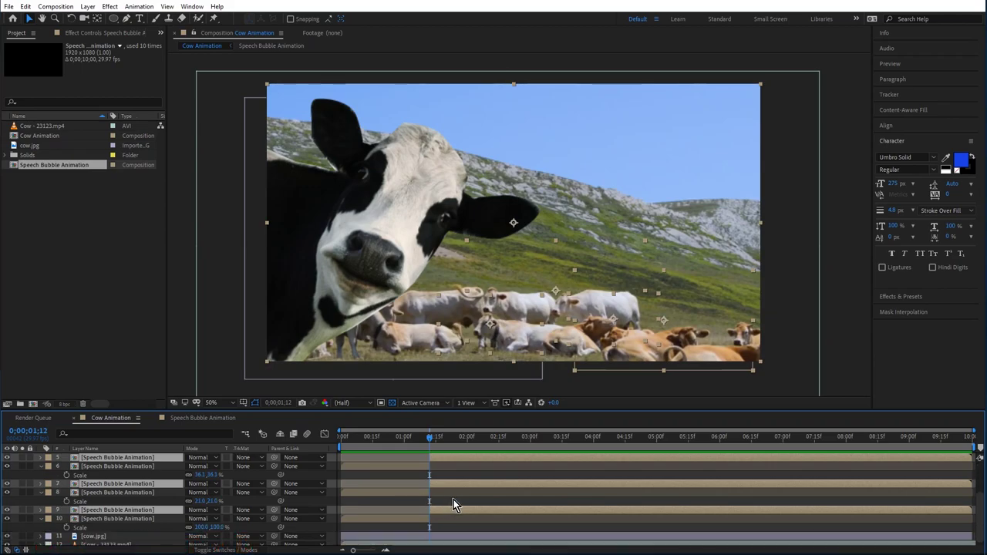
left_click(399, 522)
key("Delete")
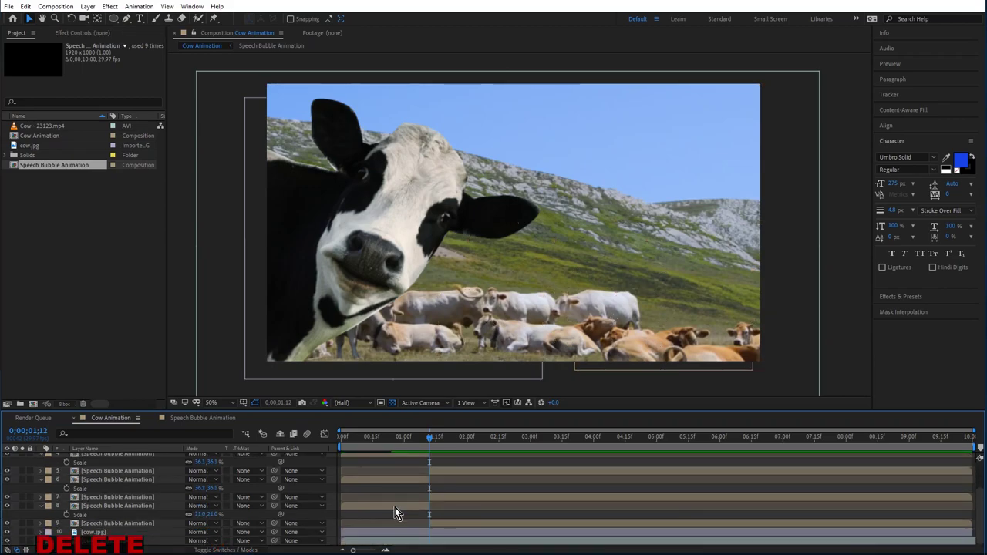
left_click(408, 505)
key("Delete")
left_click(412, 497)
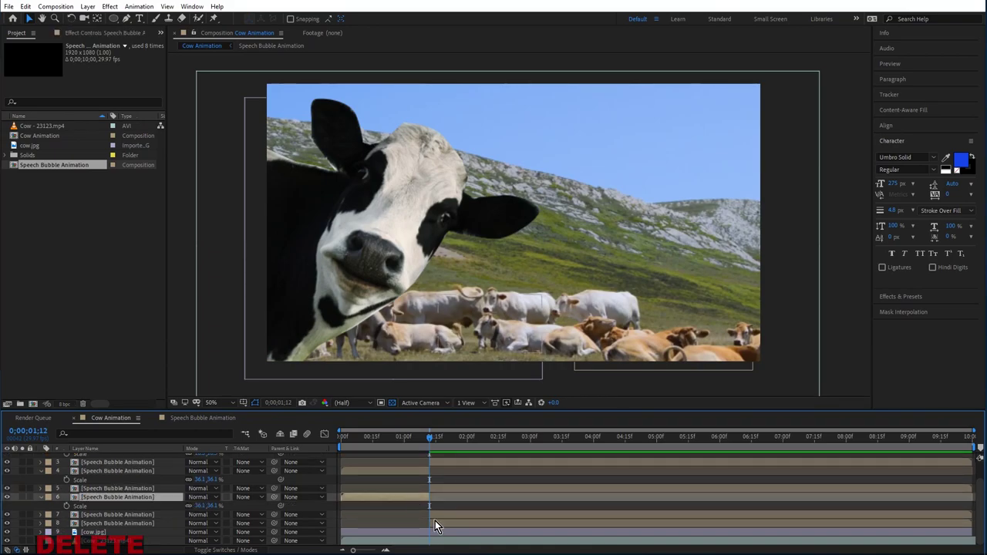
key("Delete")
left_click(416, 492)
key("Delete")
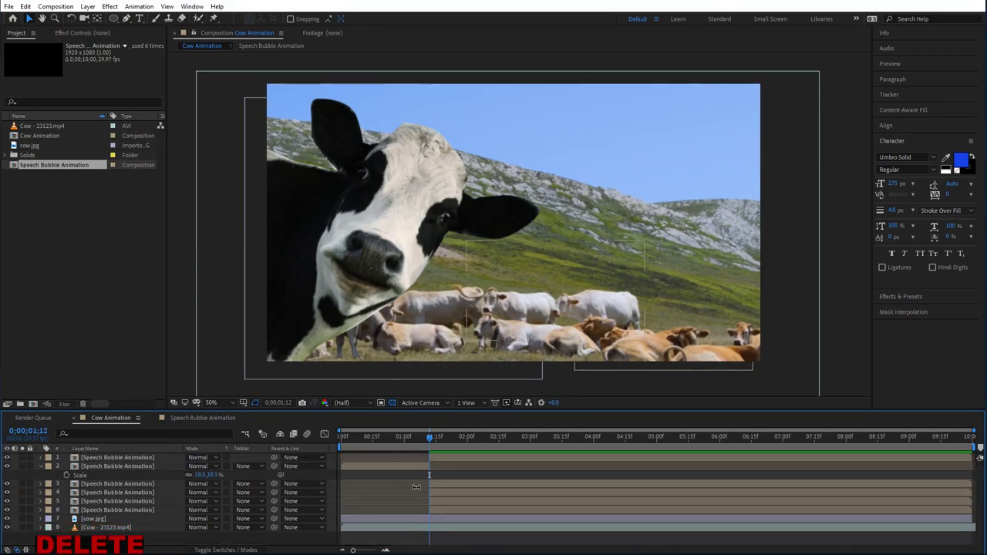
left_click(418, 468)
key("Delete")
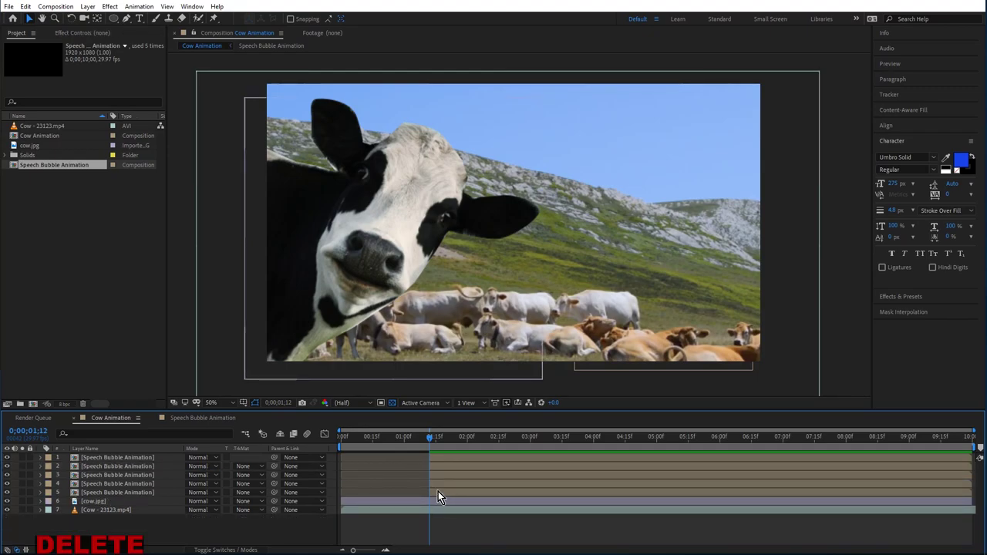
left_click(448, 470)
left_click_drag(474, 471, 424, 472)
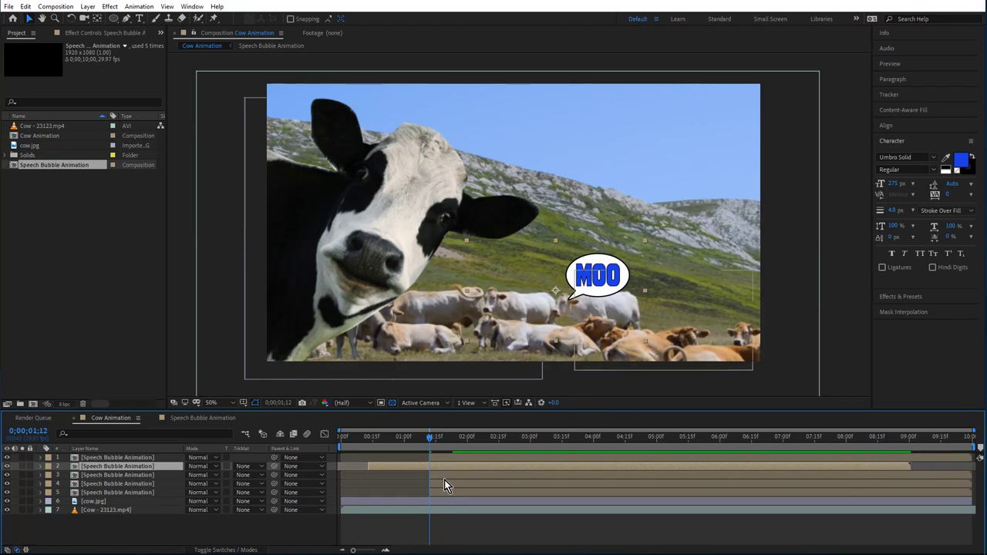
left_click_drag(431, 475, 339, 478)
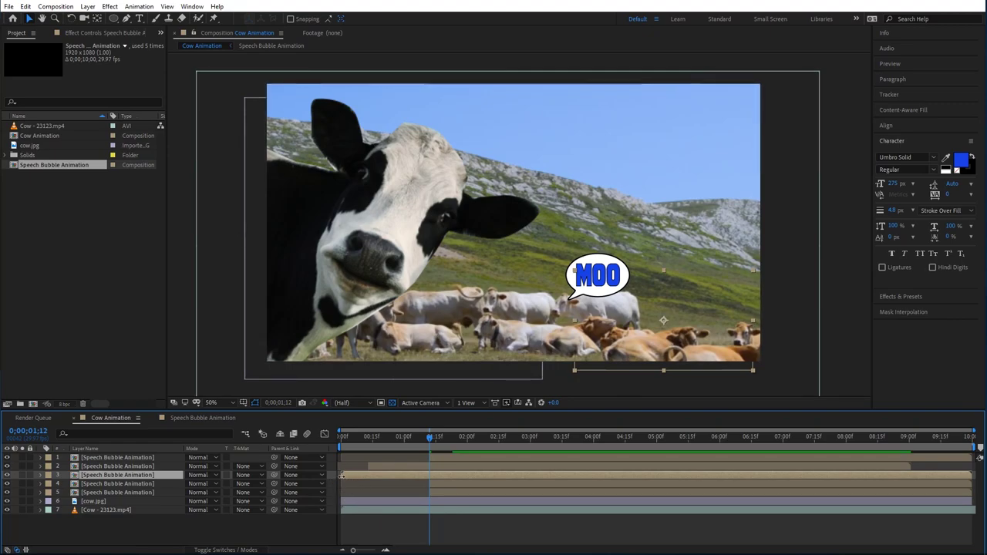
left_click_drag(345, 476, 403, 467)
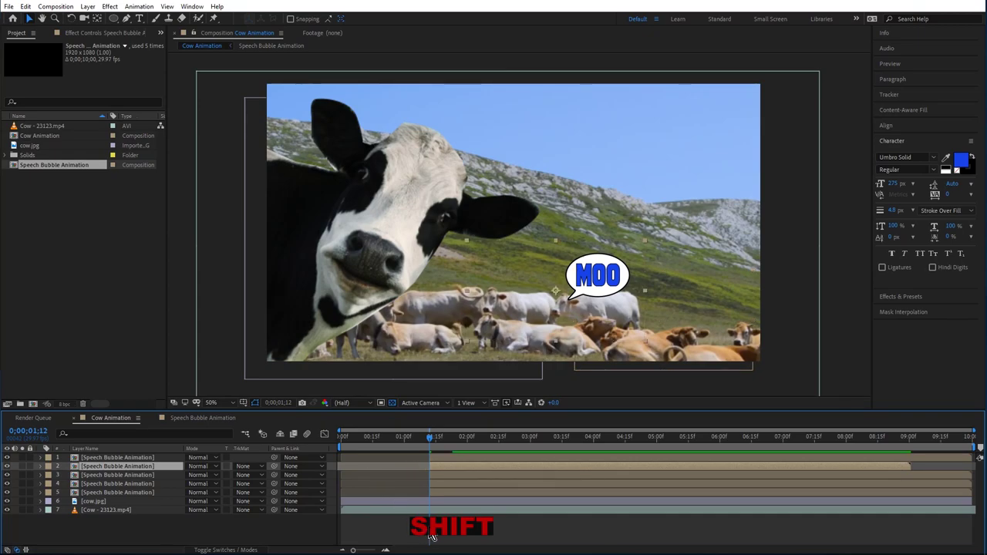
Preview the Cow Animation composition through the cow's entrance and the bubbles' start.
mouse_move(354, 551)
left_mouse_down()
mouse_move(388, 546)
mouse_move(352, 550)
left_mouse_up()
left_click_drag(405, 444, 424, 491)
key("space")
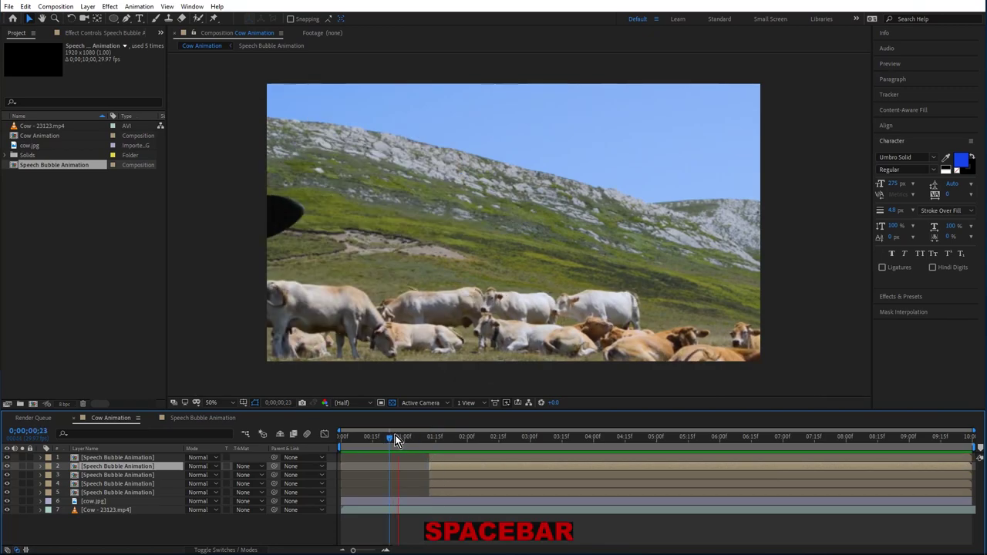
Stagger the top four Speech Bubble Animation layers to start between about 0;00;01;25 and 0;00;03;25, and preview the timing.
left_click_drag(445, 478, 691, 469)
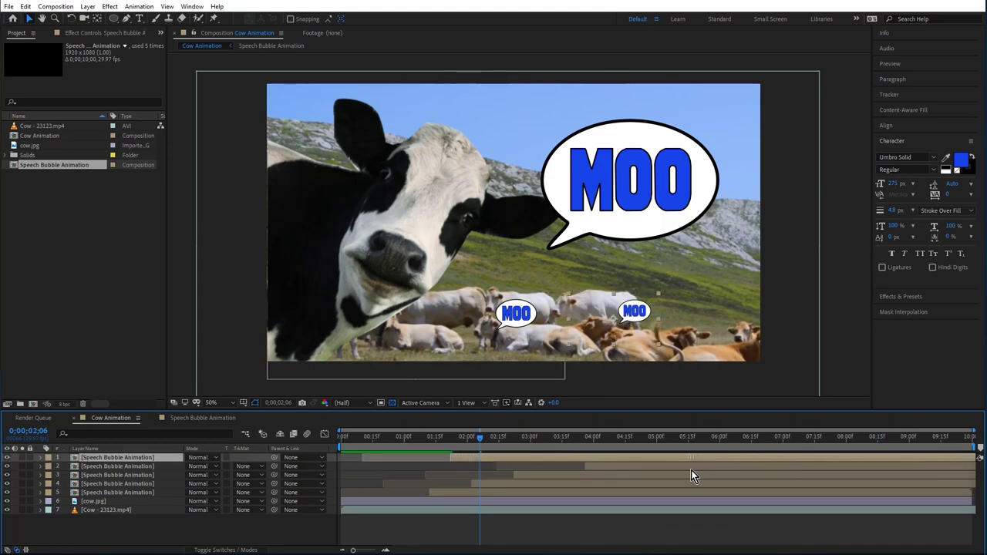
key("space")
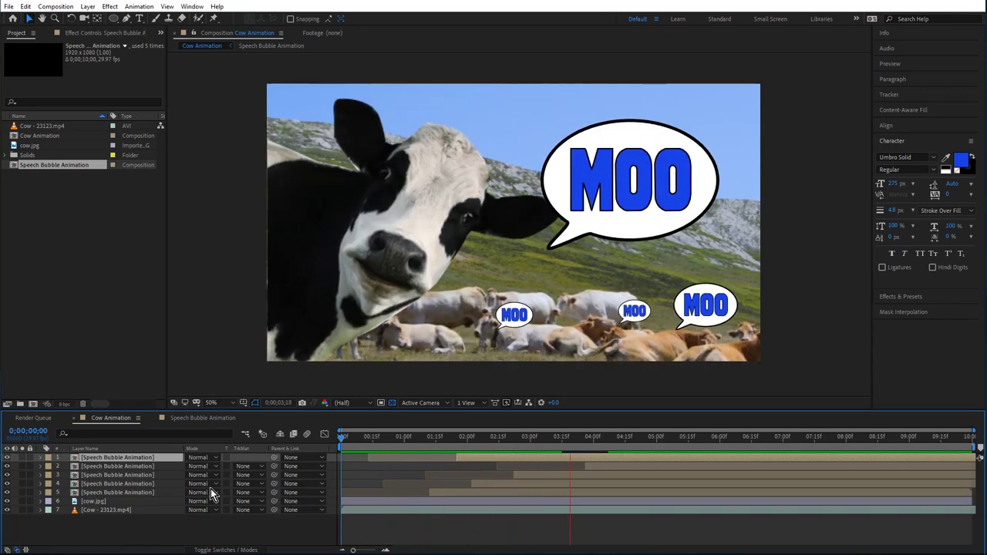
key("space")
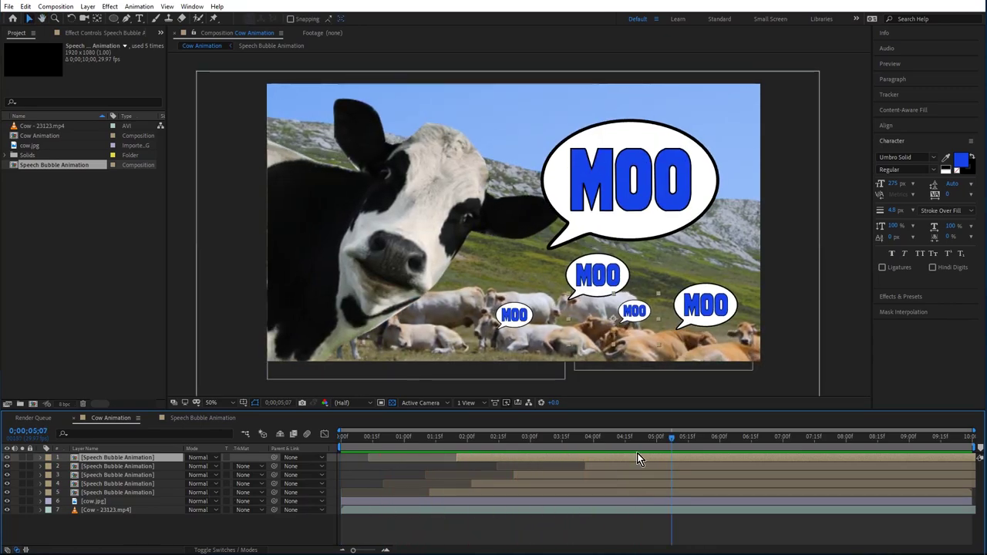
Shift the topmost bubble layer to start at about 0;00;02;07 and the second at about 0;00;03;00, and preview from the beginning.
mouse_move(642, 465)
left_mouse_down()
mouse_move(594, 473)
mouse_move(544, 454)
mouse_move(568, 456)
left_mouse_up()
left_click_drag(363, 439, 319, 442)
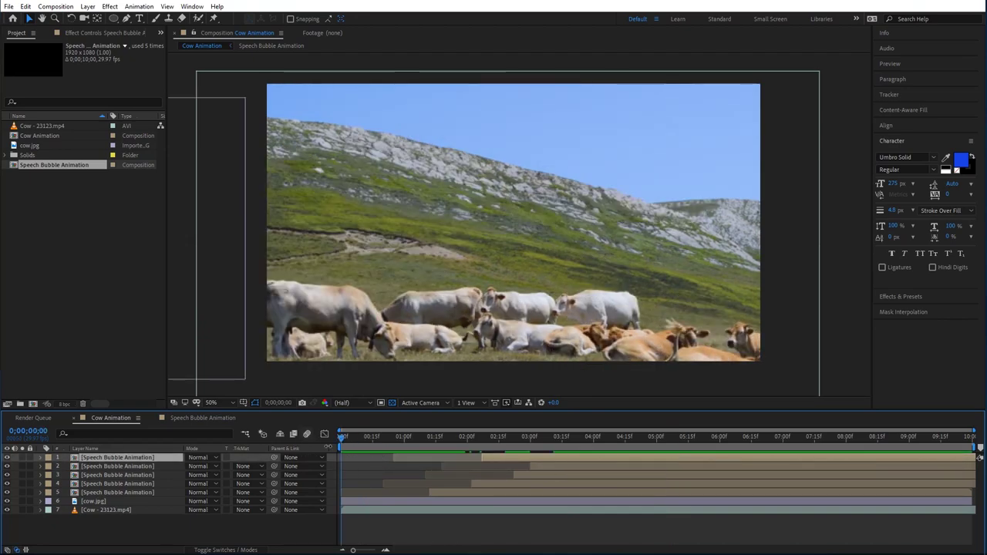
key("space")
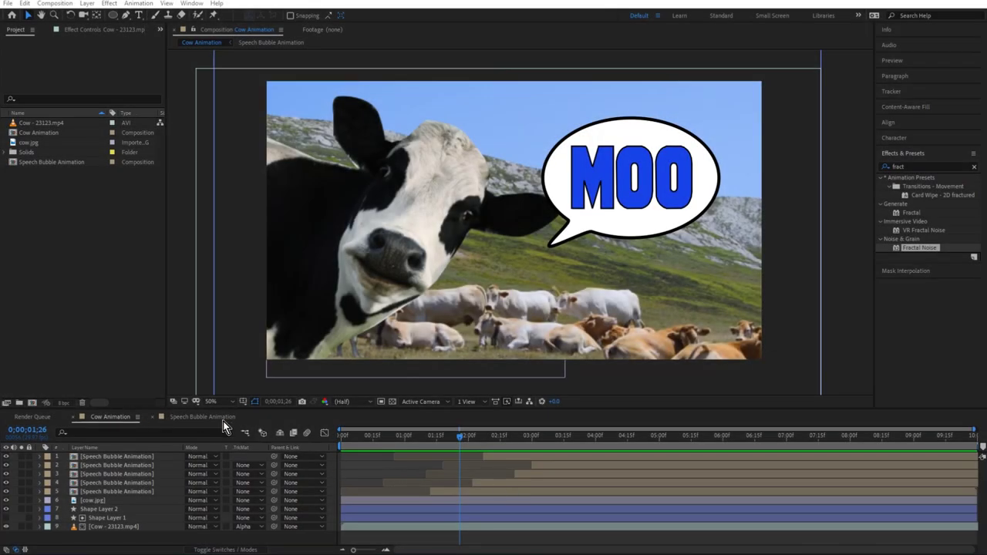
Open the Speech Bubble Animation precomp and change its MOO text to MEW.
double_click(134, 492)
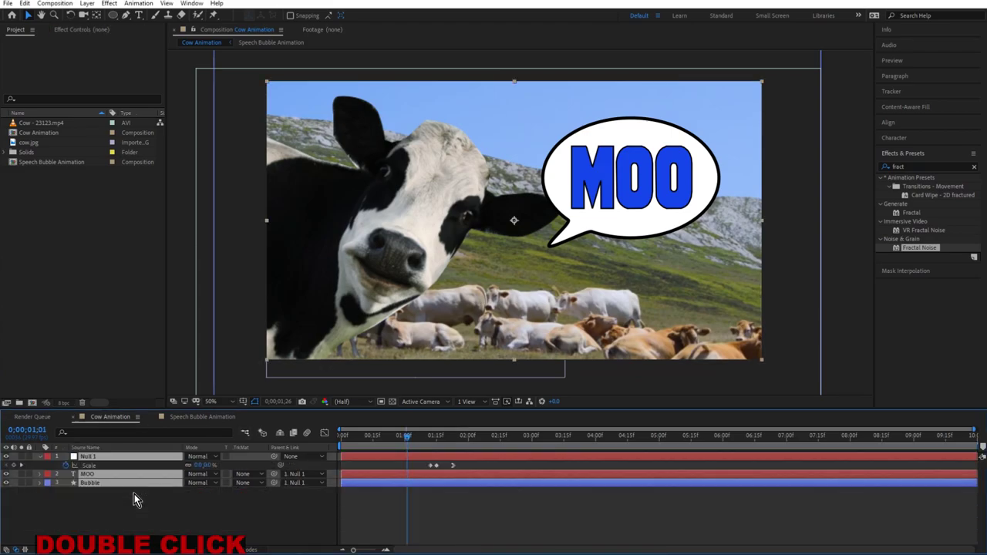
left_click(139, 17)
left_click_drag(584, 176, 719, 182)
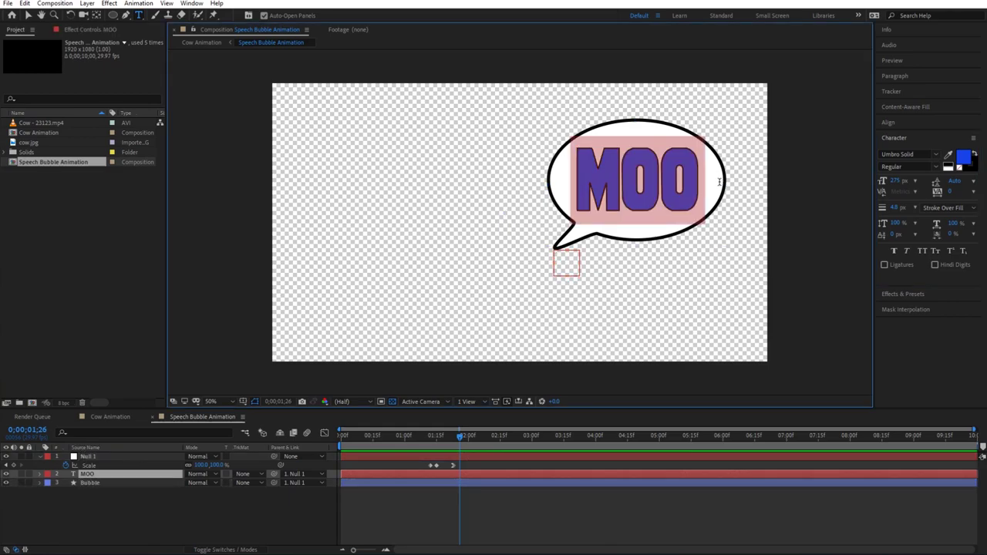
type("MEW")
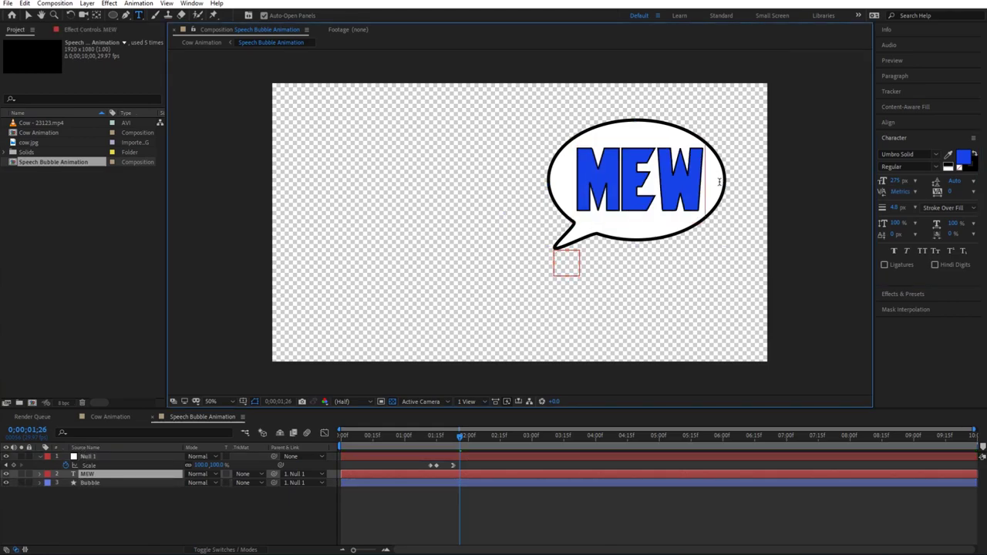
Return to the Cow Animation composition and preview the text change in all five bubbles from 0;00;00;00.
left_click(120, 420)
left_click_drag(464, 438, 679, 427)
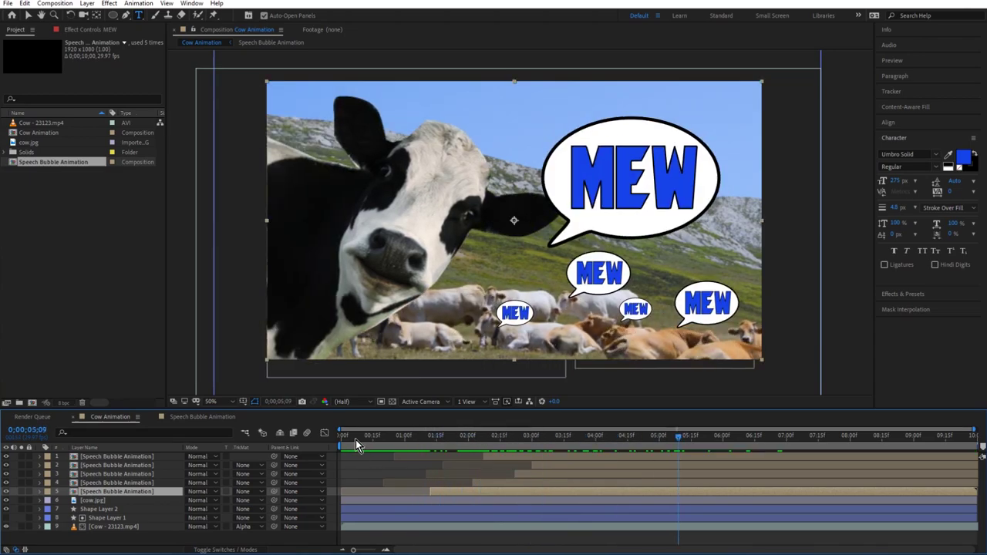
left_click_drag(355, 440, 331, 434)
key("space")
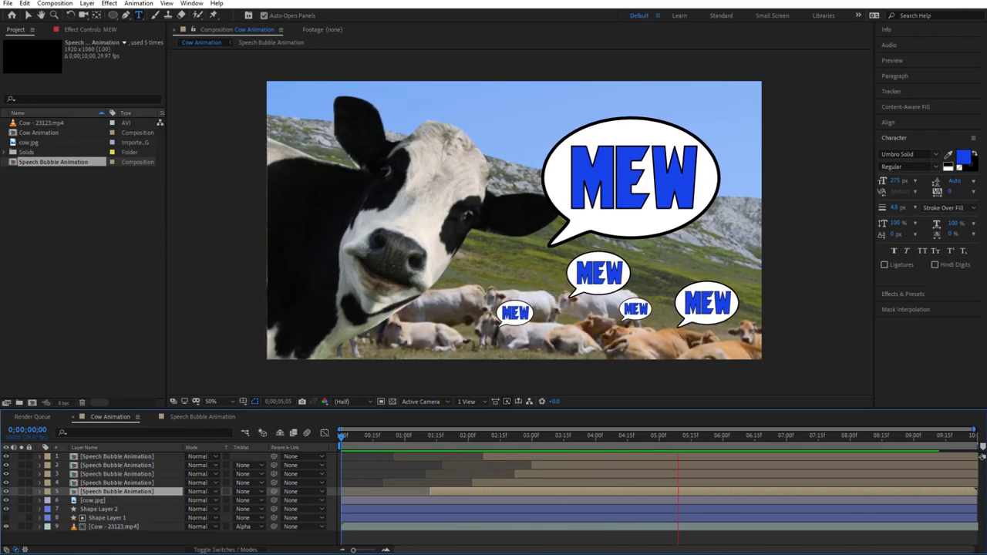
Create a new shape layer with the time at 0;00;00;00 and place it directly above the cow.jpg layer.
left_click(390, 436)
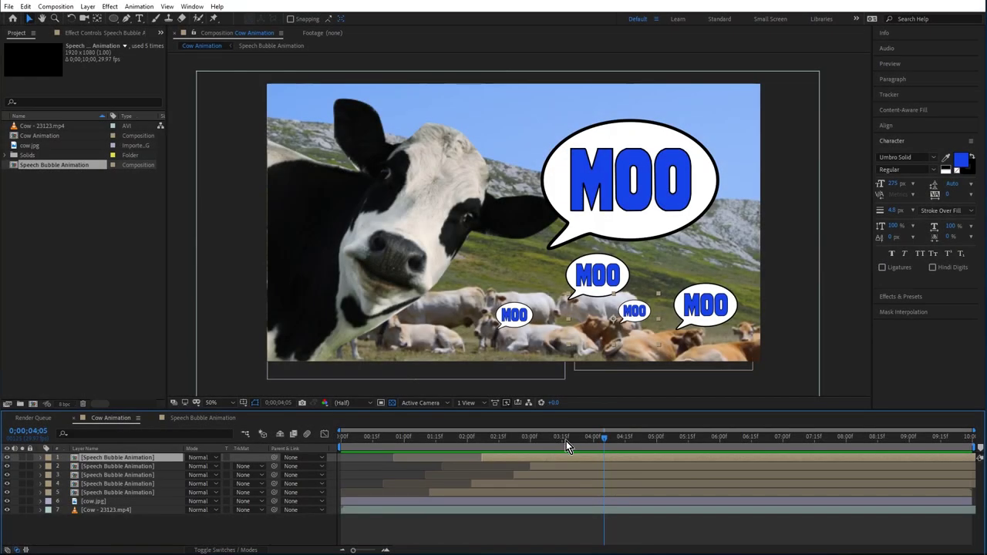
left_click_drag(566, 441, 341, 455)
left_click(139, 529)
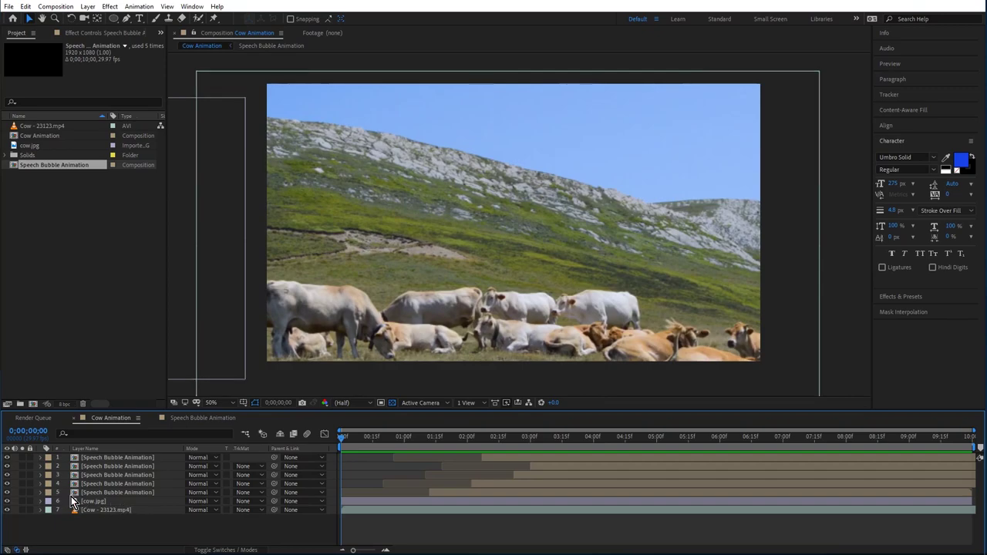
left_click(111, 500)
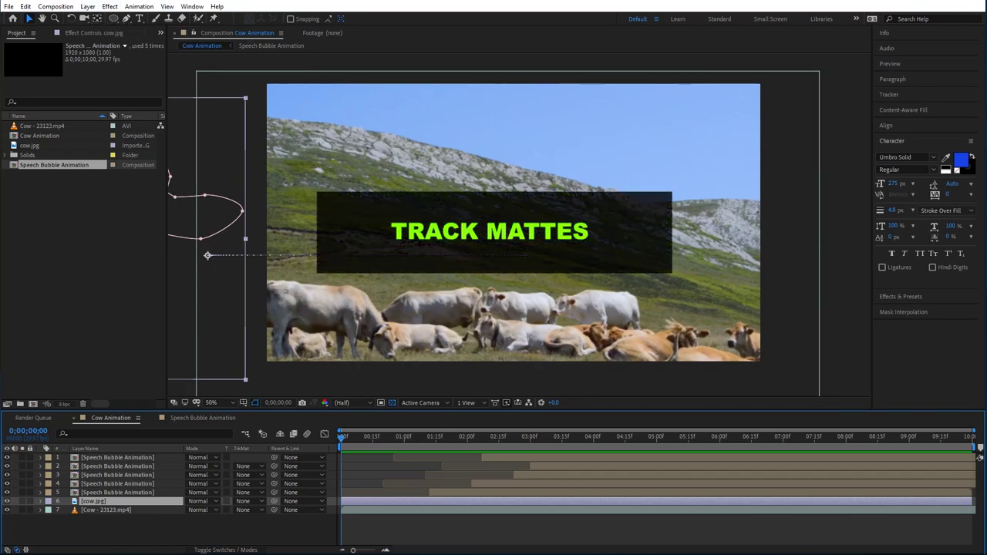
left_click(150, 528)
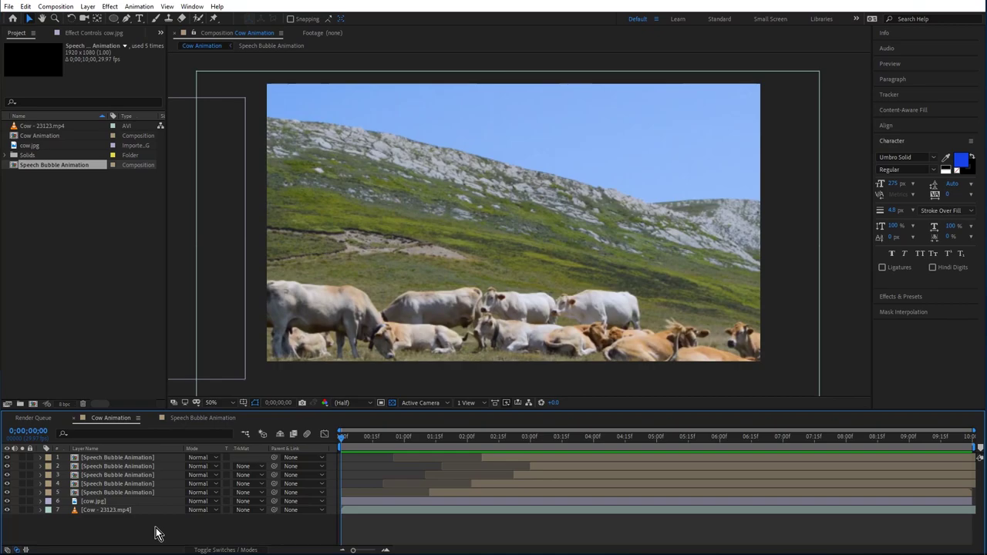
right_click(154, 532)
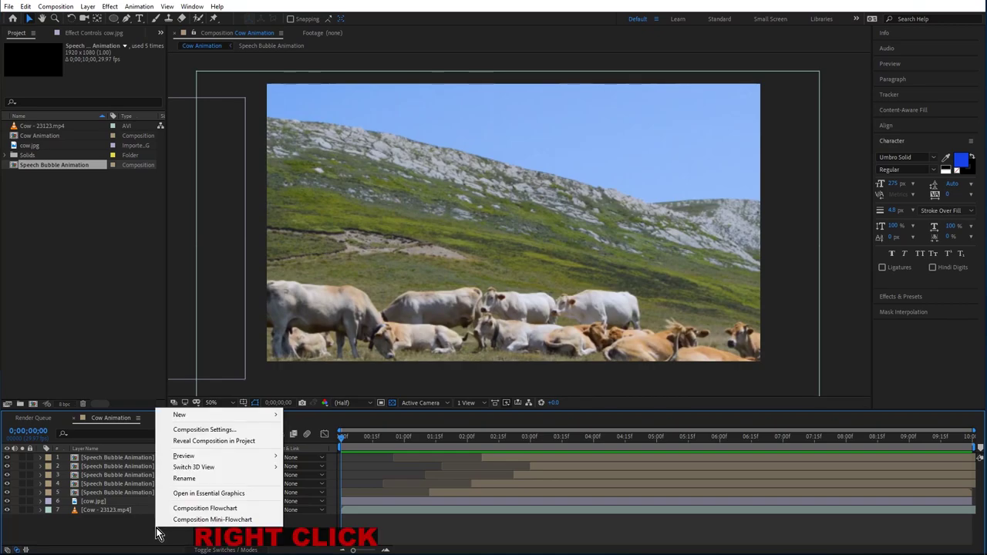
mouse_move(214, 419)
left_click(333, 497)
left_click_drag(131, 458, 146, 505)
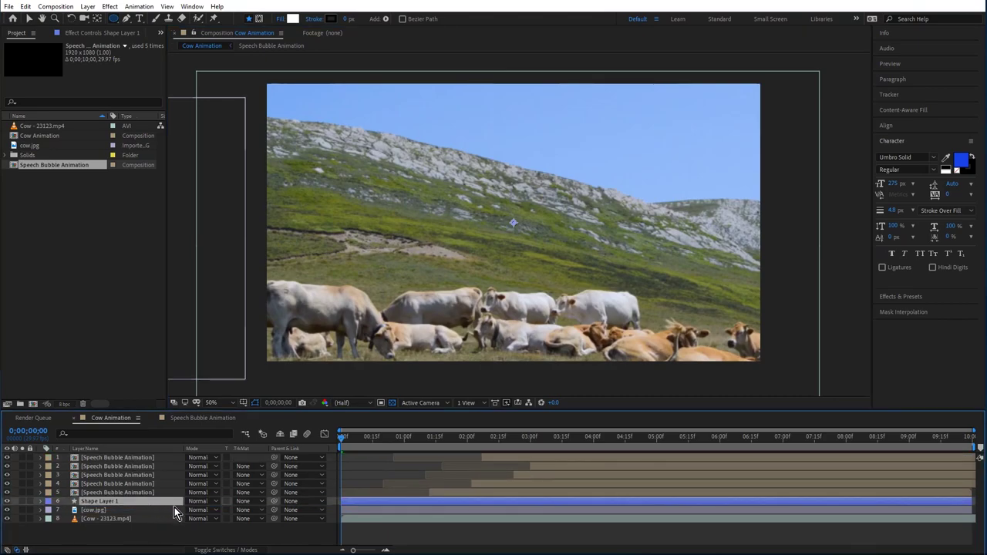
Draw a white, nearly circular ellipse in the centre of the frame on Shape Layer 1.
left_click(110, 21)
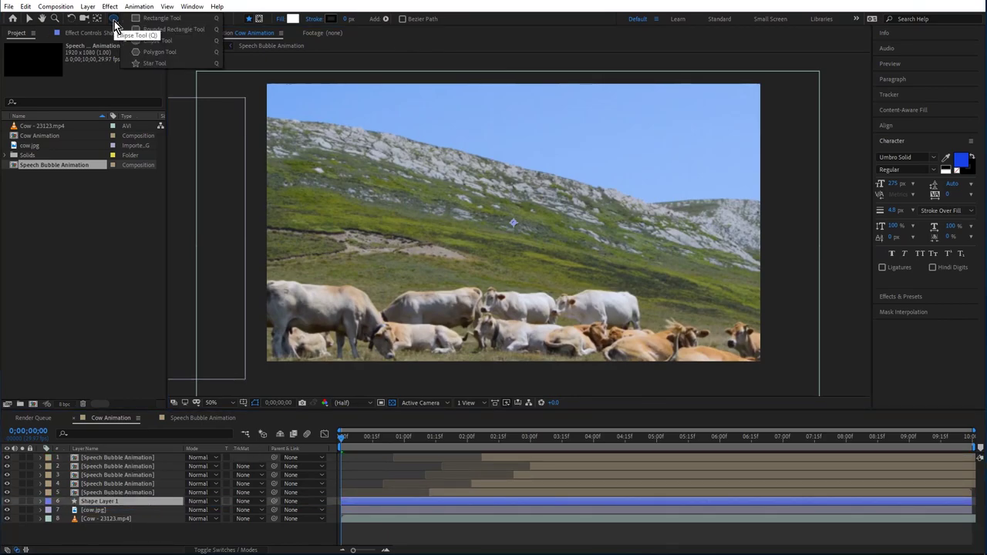
left_click(148, 43)
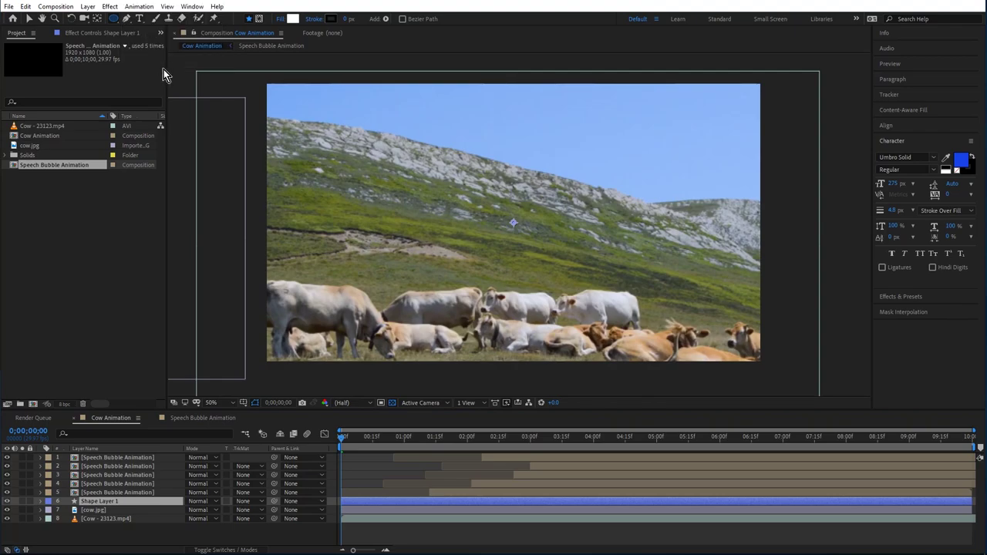
left_click_drag(444, 149, 589, 300)
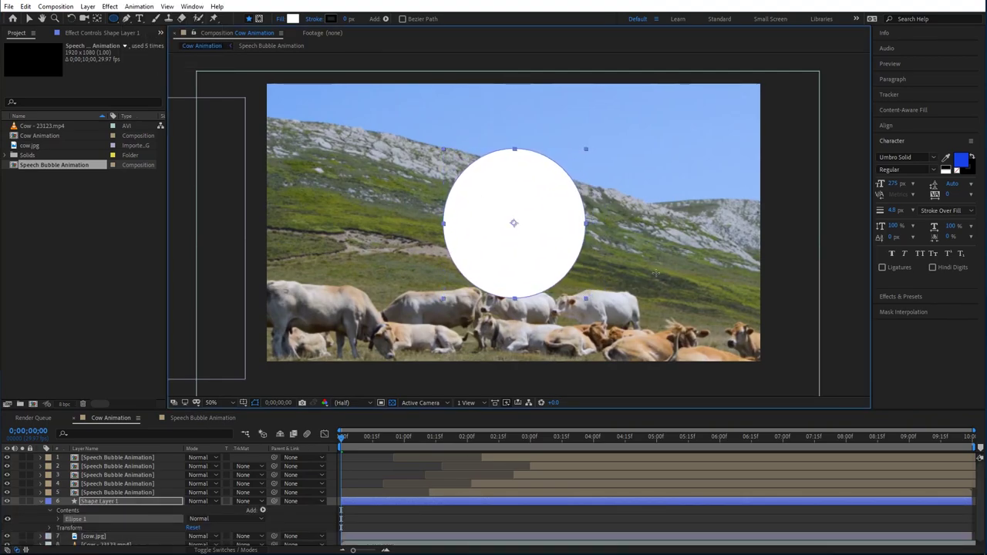
Set Shape Layer 1's Scale to 0% and keyframe it at 0;00;00;00.
left_click(118, 501)
key("s")
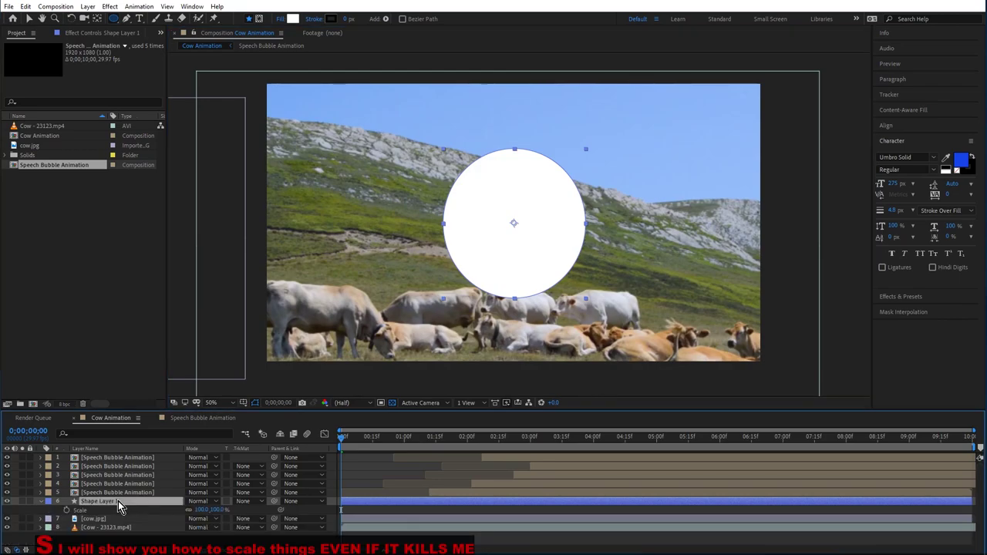
left_click_drag(218, 510, 351, 510)
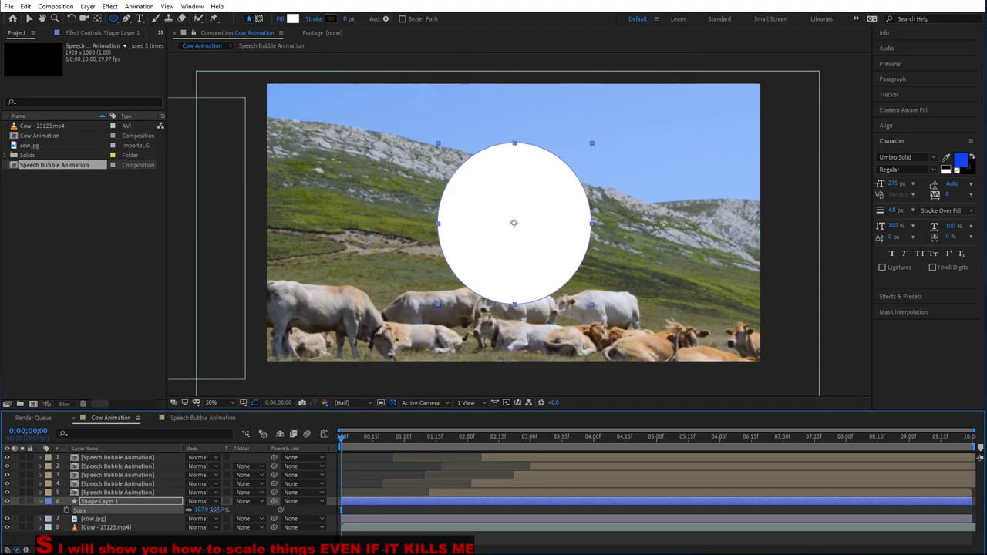
left_click(225, 511)
type("0")
key("Return")
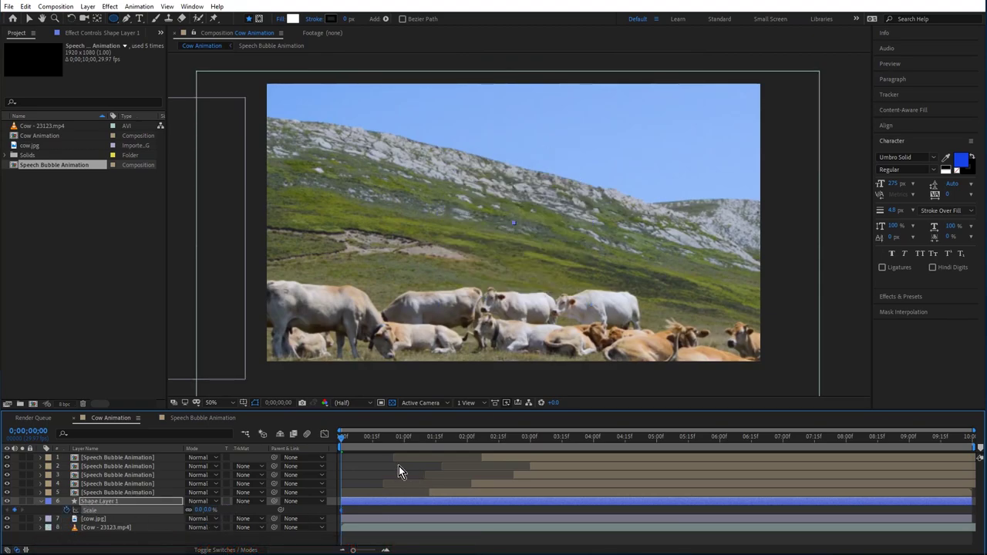
Keyframe Shape Layer 1's Scale at 425% at 0;00;00;24 so the circle fills the frame, and check the growth.
left_click_drag(344, 439, 392, 454)
left_click_drag(208, 510, 397, 478)
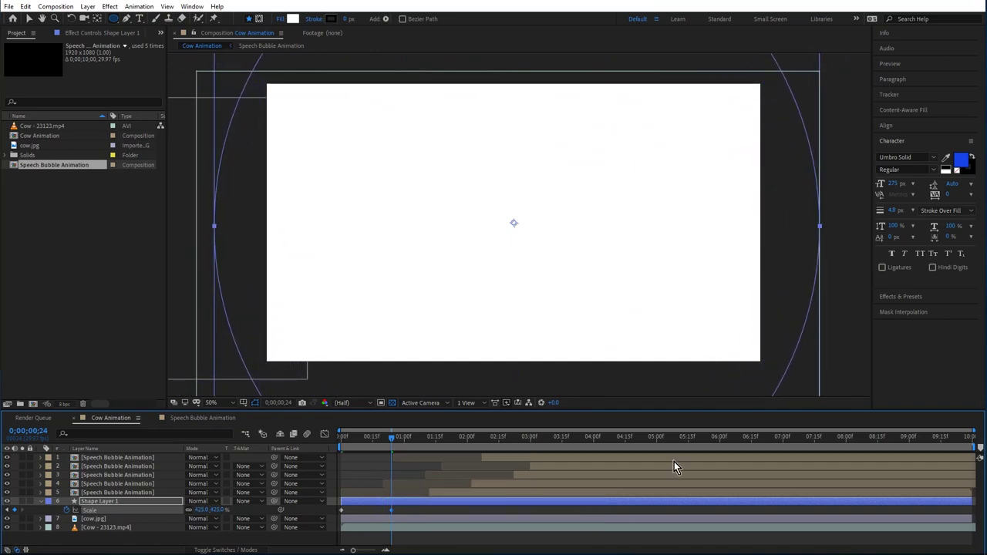
mouse_move(389, 436)
left_mouse_down()
mouse_move(334, 456)
mouse_move(388, 443)
left_mouse_up()
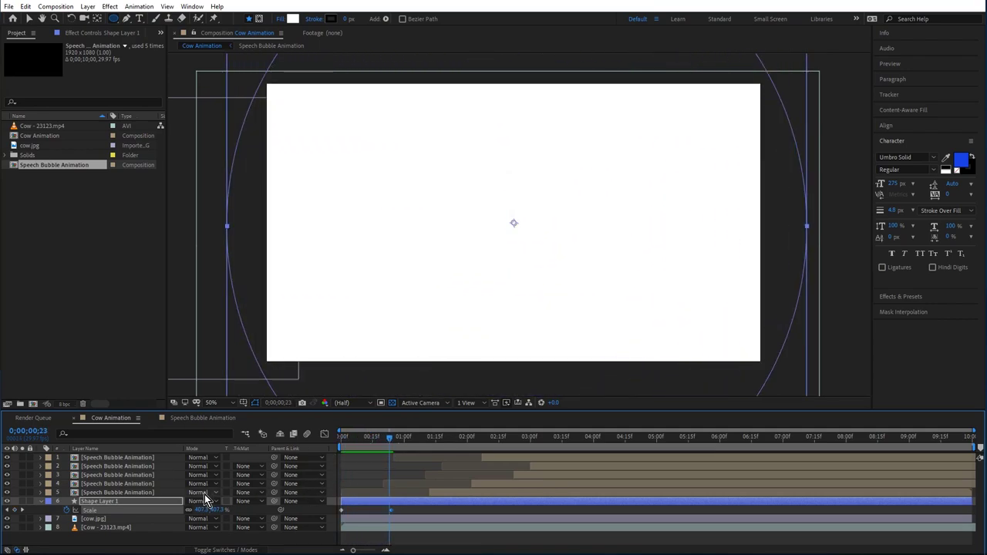
Move Shape Layer 1 one level down in the layer stack, beneath cow.jpg.
left_click(101, 520)
left_click(114, 502)
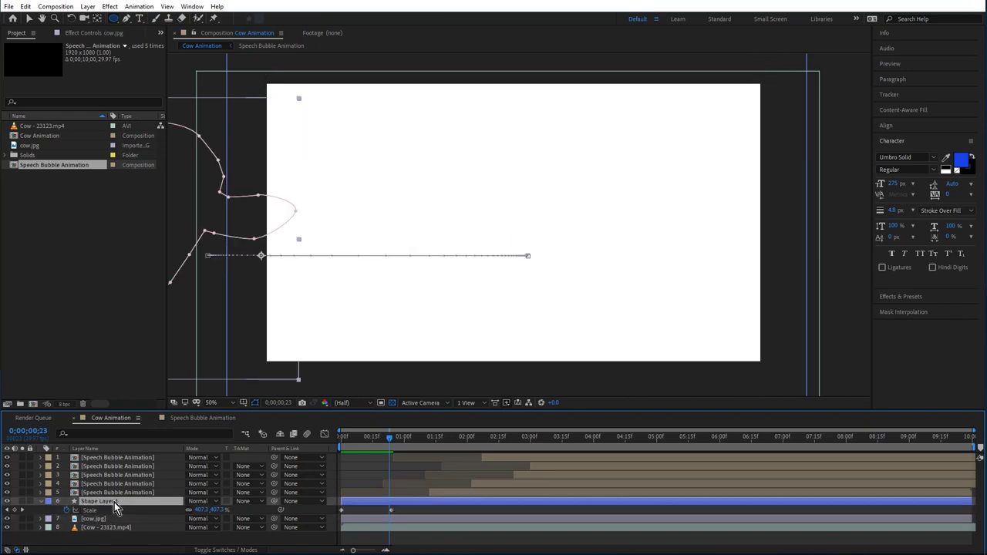
key("ctrl+bracketleft")
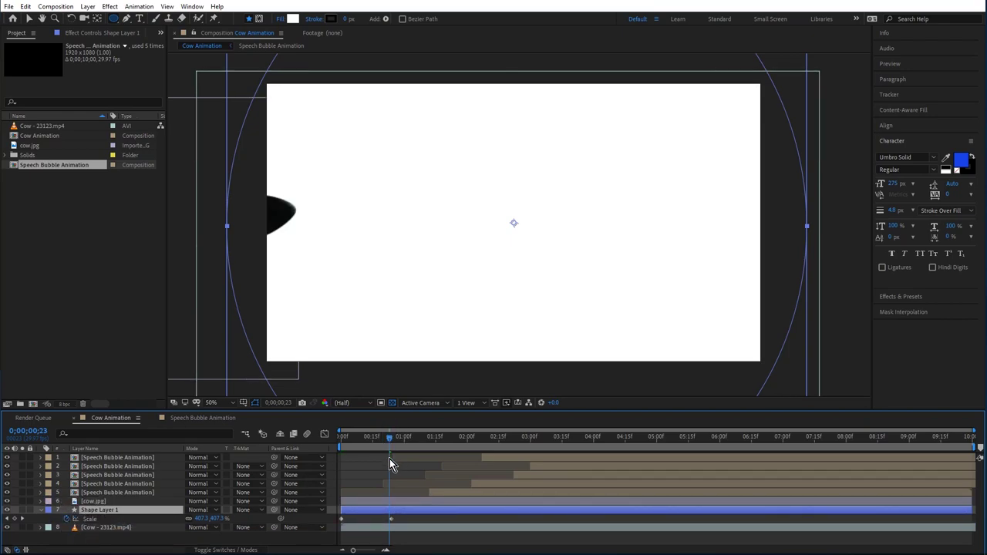
Set the Cow - 23123.mp4 layer's track matte to Alpha Matte "Shape Layer 1" and check the circular reveal.
left_click(123, 529)
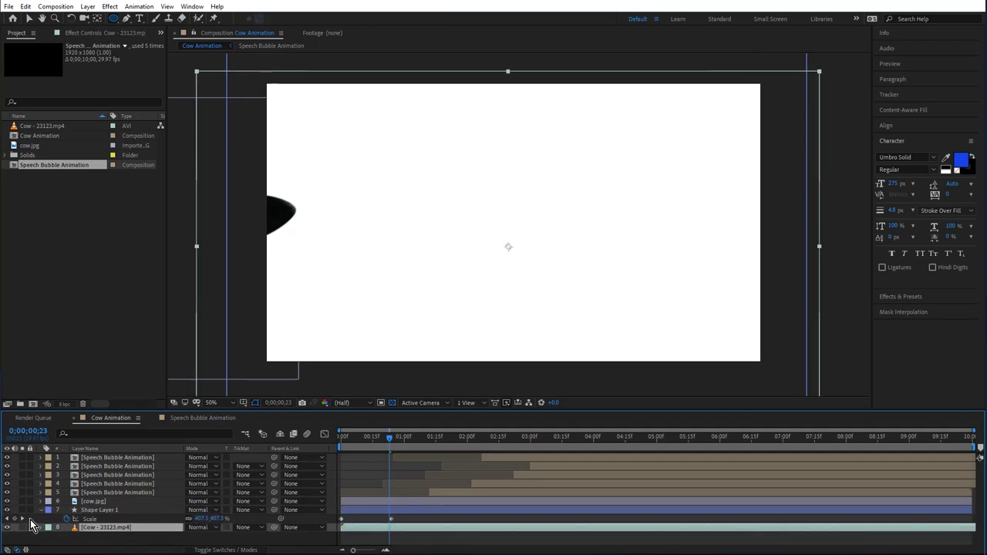
left_click(41, 511)
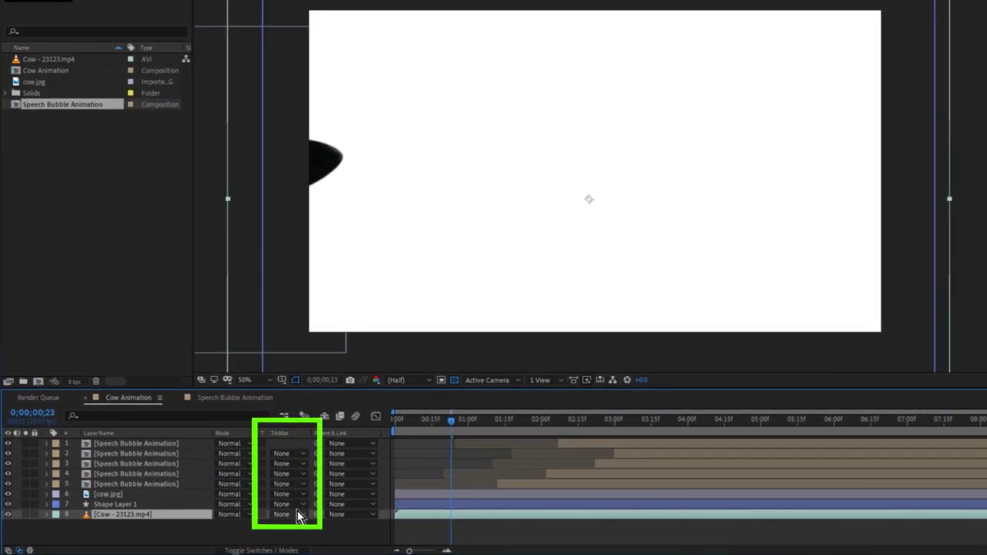
left_click(288, 550)
left_click(288, 550)
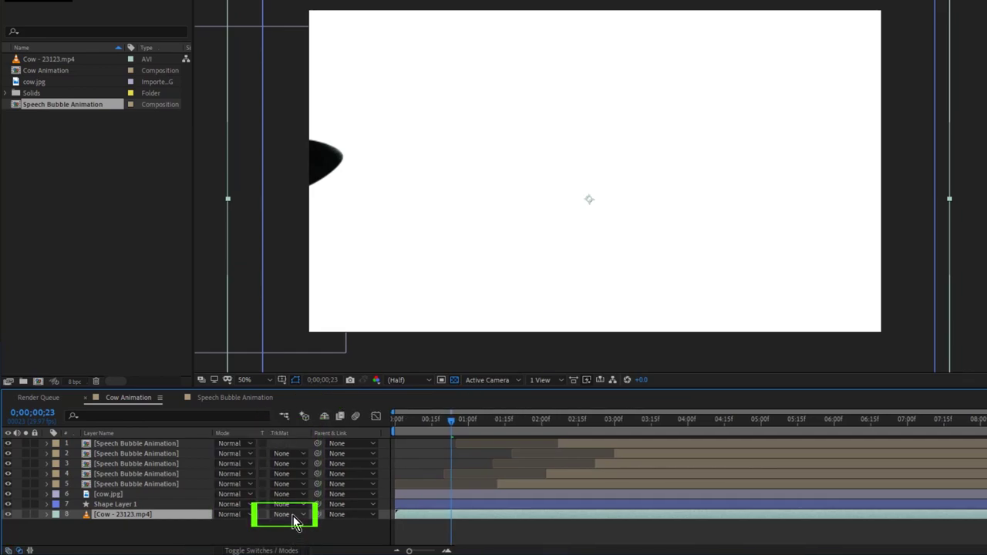
left_click(289, 514)
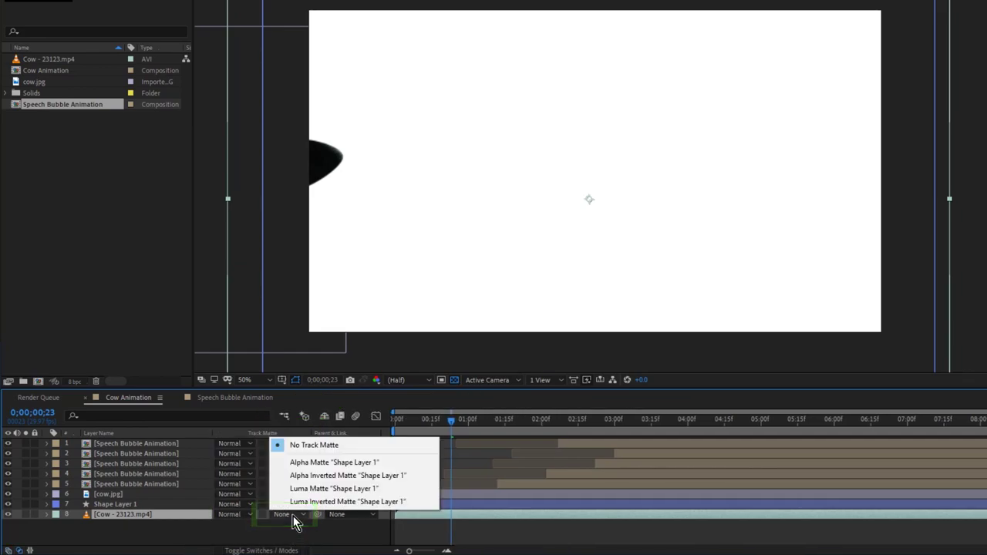
left_click(345, 463)
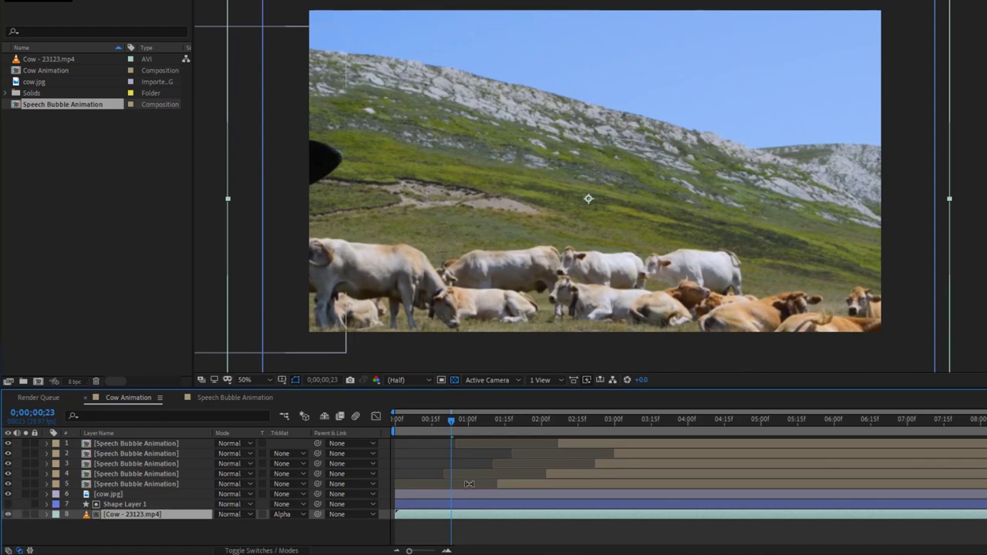
left_click_drag(447, 417, 426, 420)
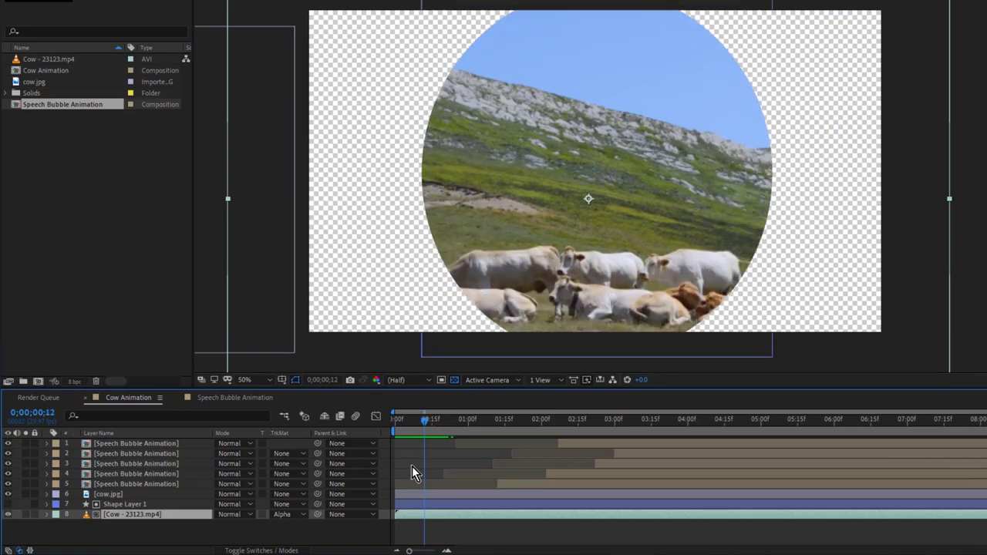
Try the Alpha Inverted Matte on the Cow - 23123.mp4 layer, compare the reveal, and return to Alpha Matte.
left_click(304, 515)
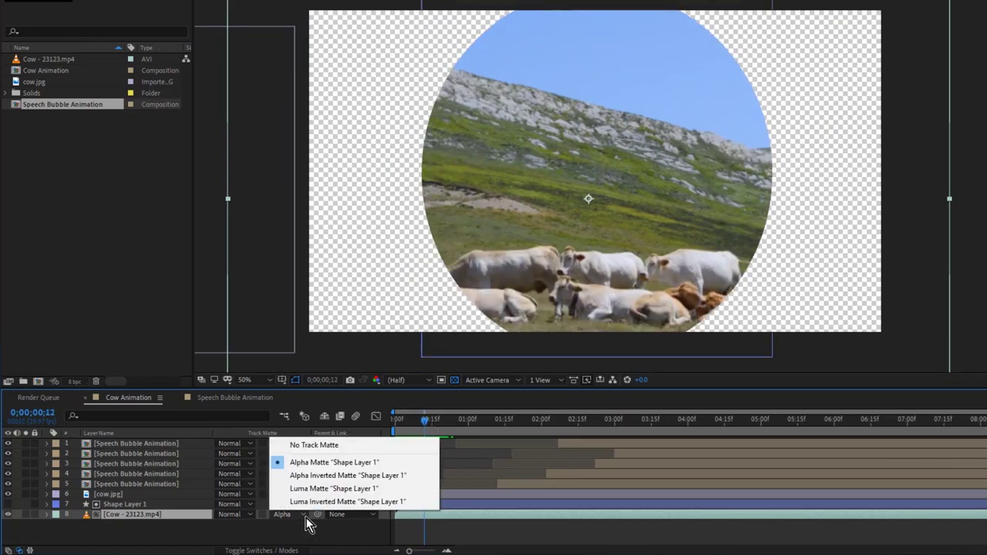
left_click(315, 476)
left_click_drag(426, 427, 405, 427)
left_click_drag(421, 429, 435, 435)
left_click(295, 516)
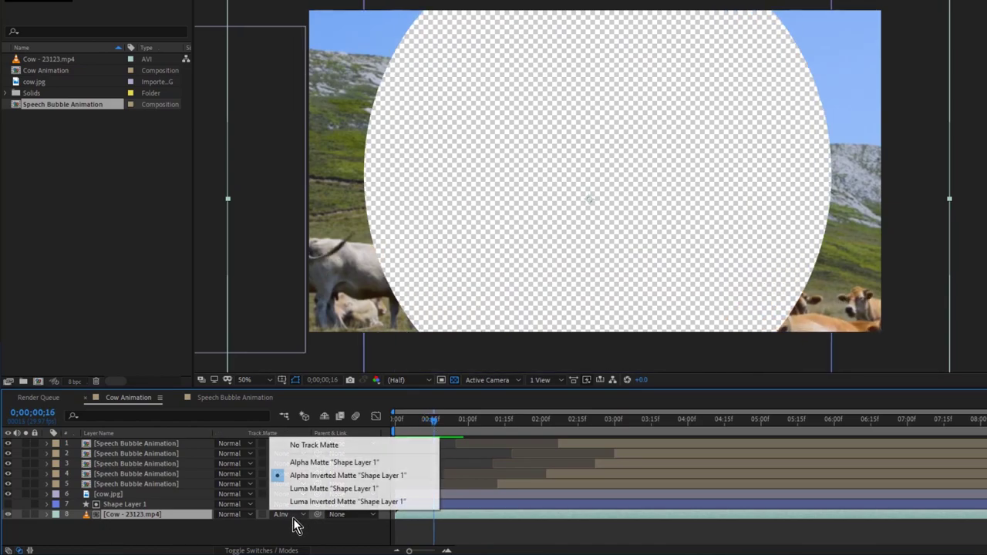
left_click(316, 463)
left_click(395, 421)
left_click_drag(395, 422, 478, 420)
left_click(301, 514)
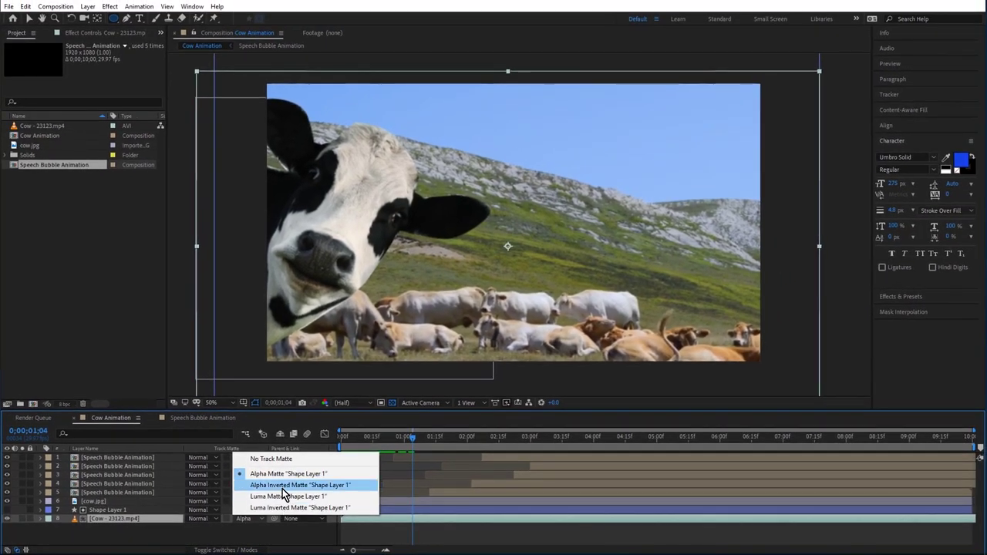
left_click(186, 541)
Create a new 1920 x 1080 dark gray solid named "trans" in the Cow Animation composition.
right_click(133, 542)
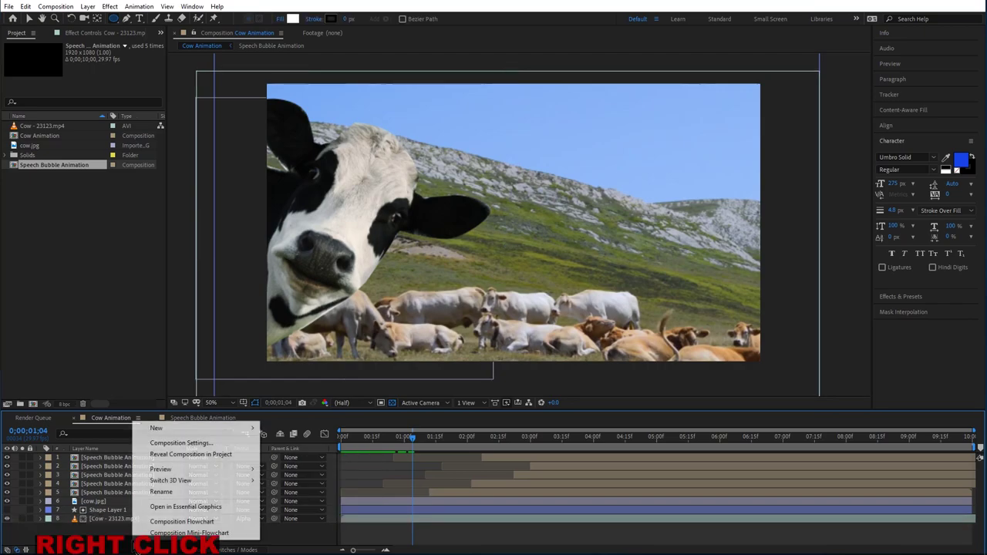
mouse_move(189, 429)
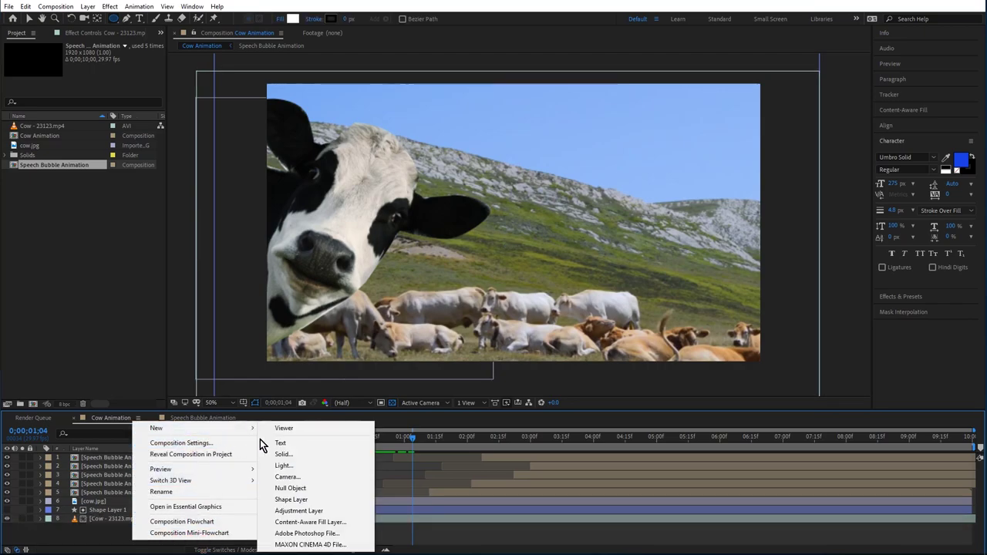
left_click(304, 452)
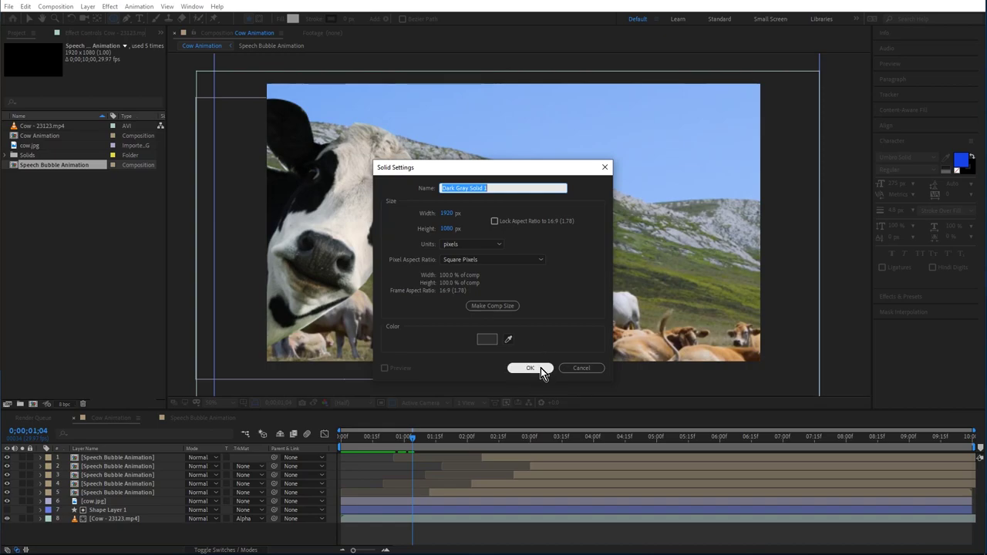
type("tra")
key("Return")
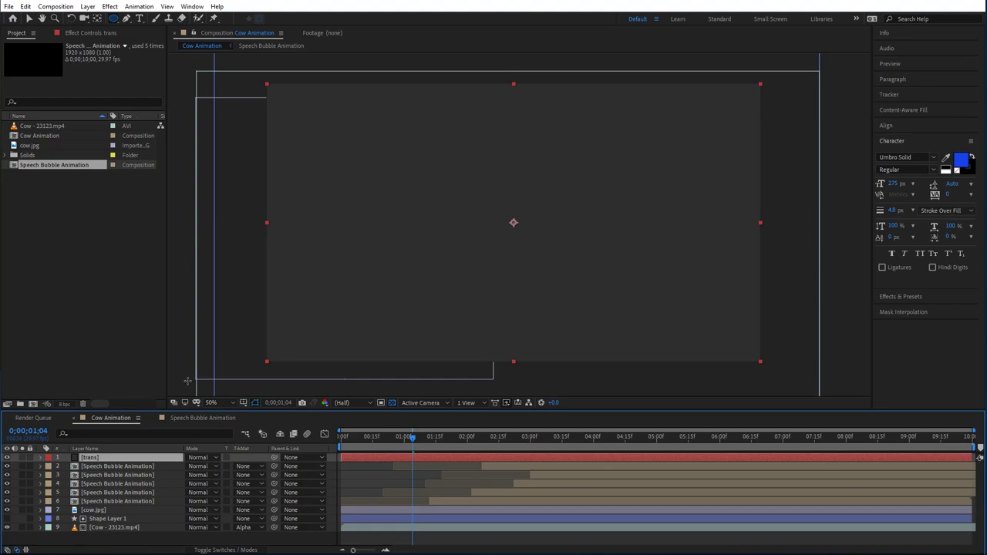
Apply the Fractal Noise effect to the trans solid and set its Contrast to 175.
left_click(894, 297)
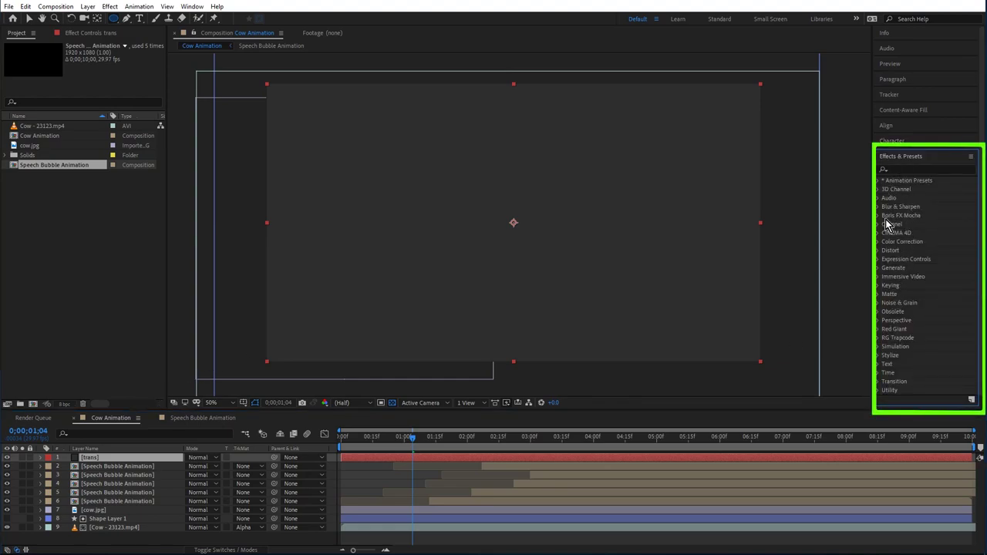
left_click(906, 168)
type("fractl")
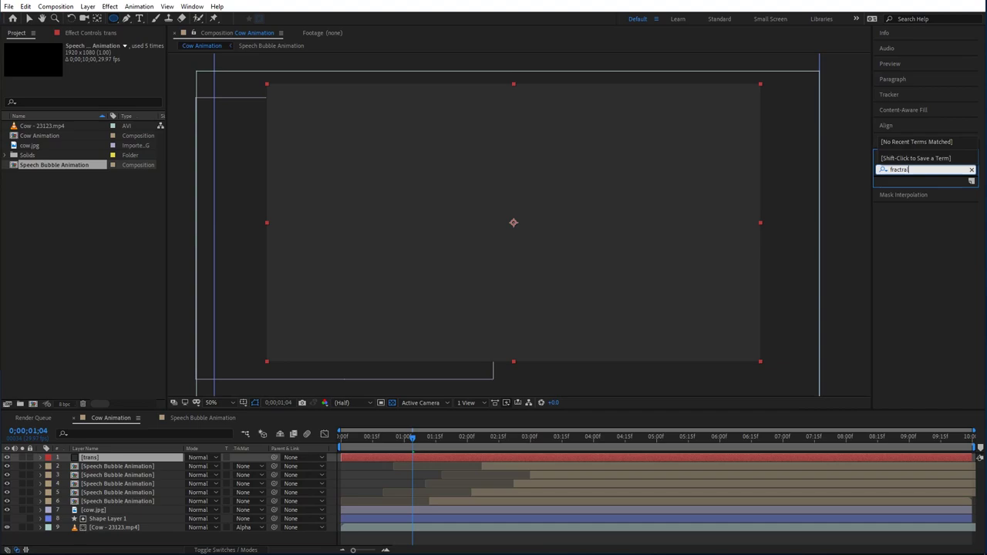
key("BackSpace")
key("BackSpace")
key("BackSpace")
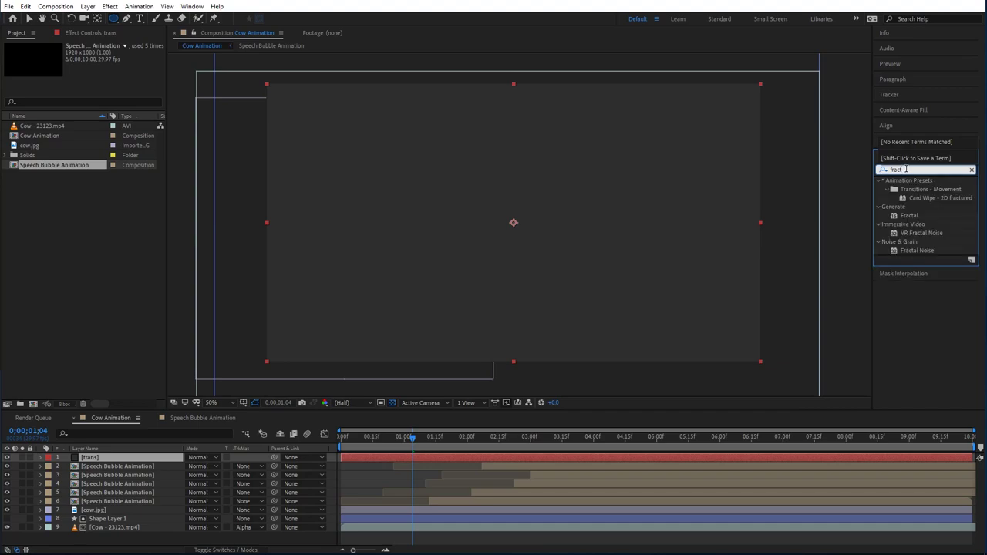
left_click_drag(929, 251, 98, 461)
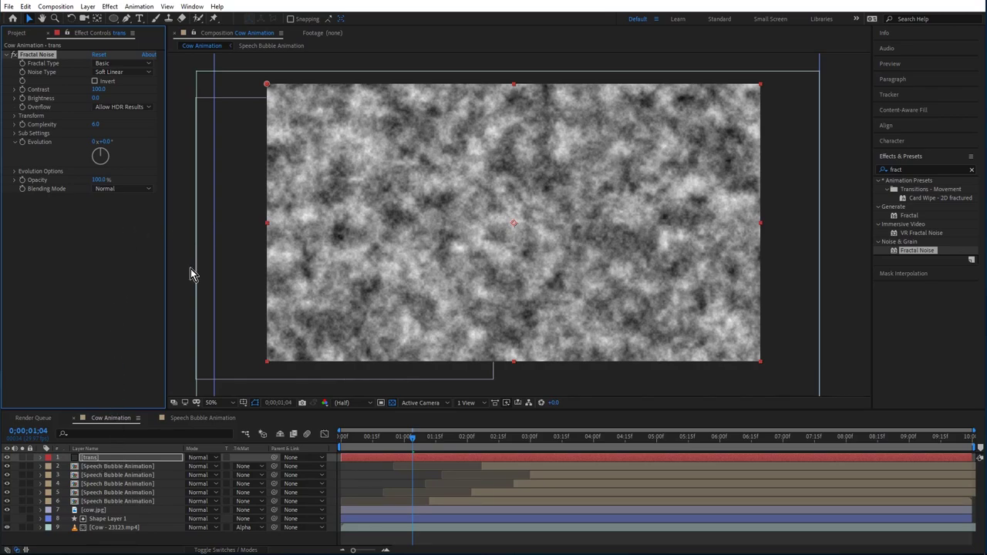
left_click_drag(95, 89, 97, 148)
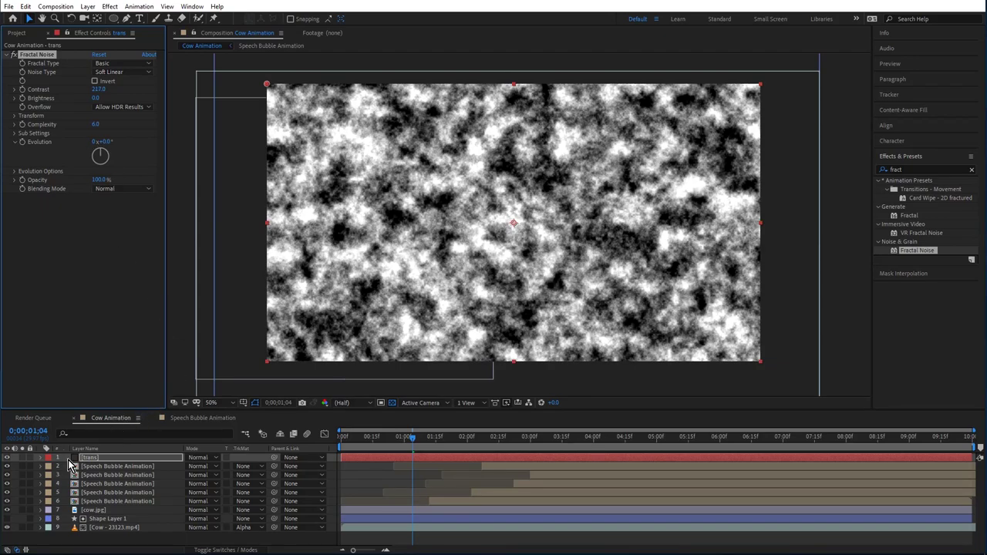
left_click_drag(98, 90, 83, 92)
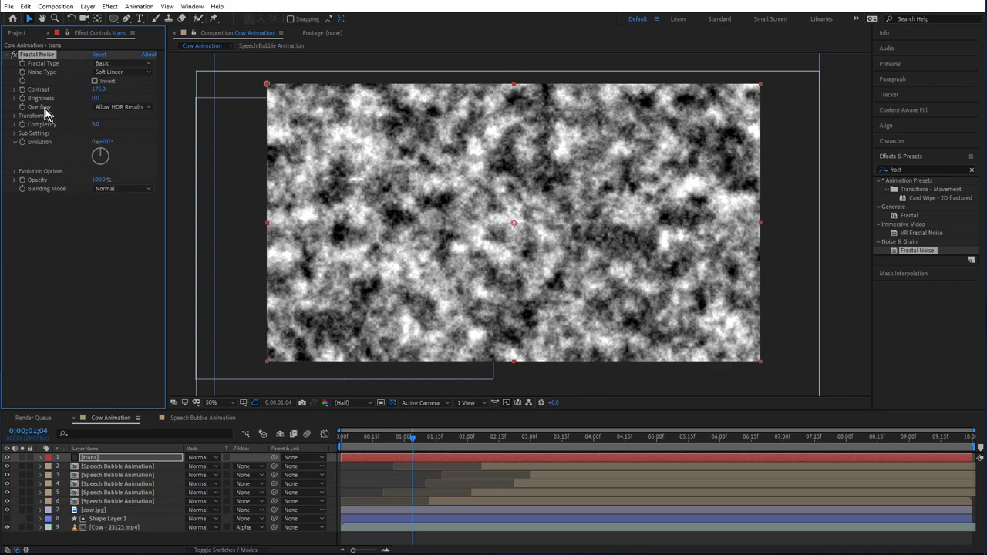
Start keyframing Fractal Noise's Contrast and Brightness on the trans layer at 0;00;00;00.
left_click(40, 458)
left_click(49, 467)
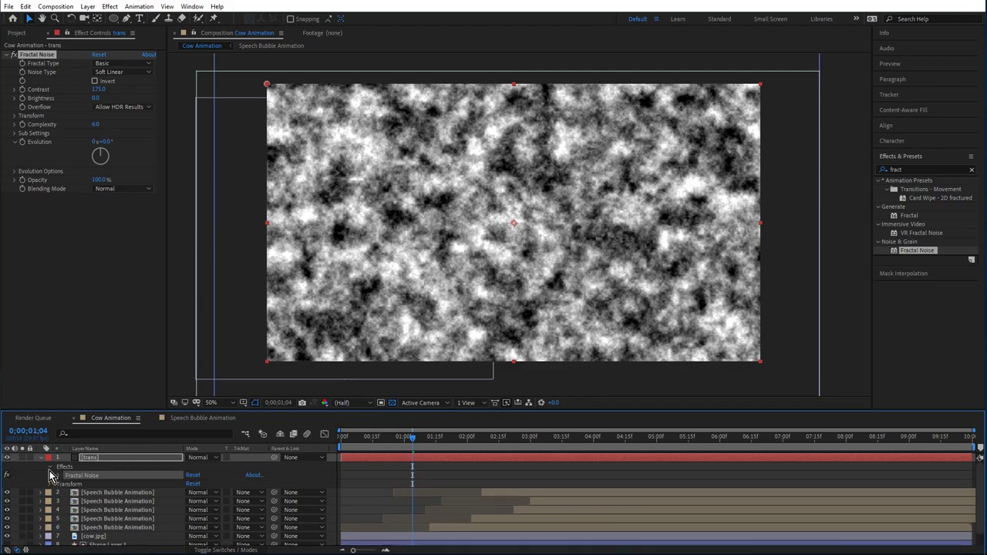
left_click(59, 476)
scroll(61, 482, "down", 1)
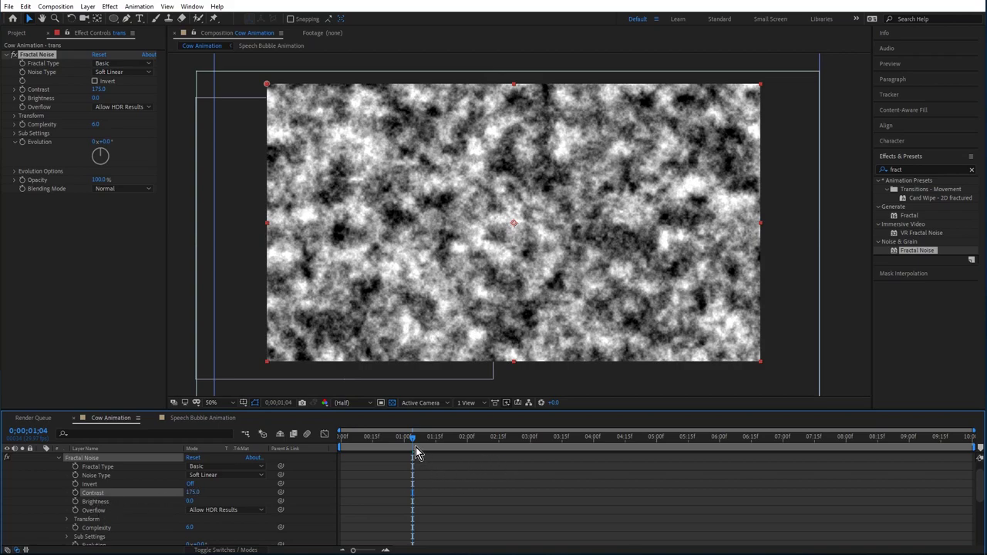
left_click_drag(412, 443, 315, 438)
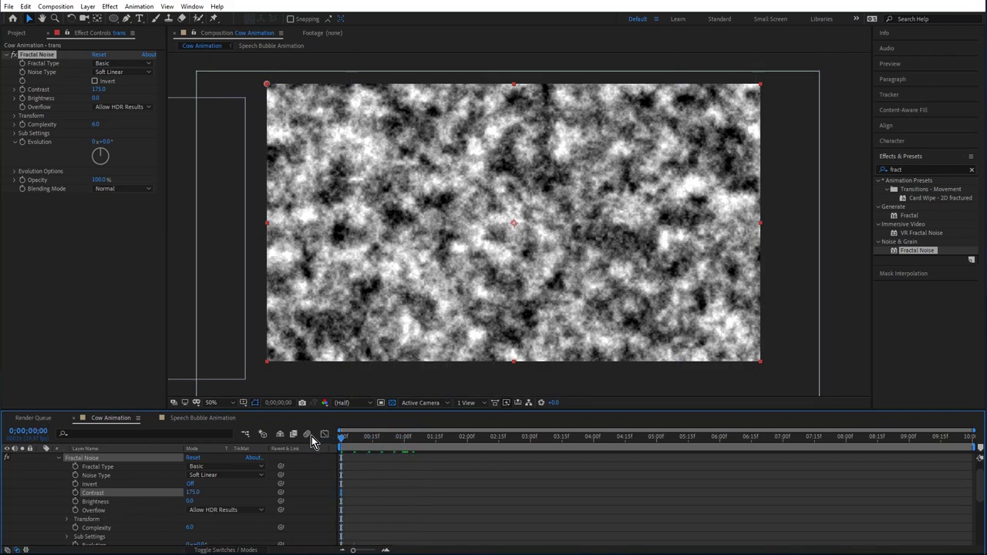
left_click(76, 492)
left_click(76, 501)
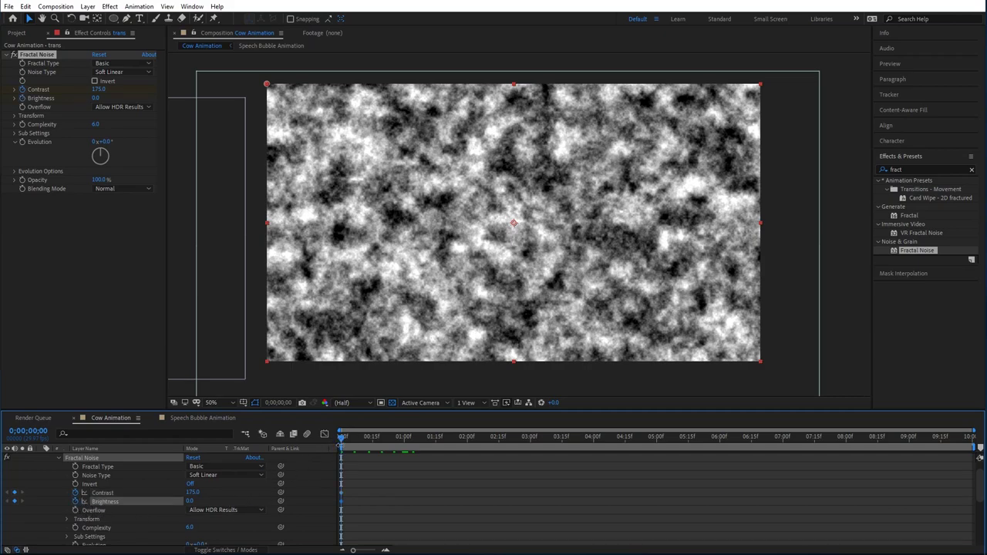
Add Contrast and Brightness keyframes at 0;00;00;11 and raise Brightness there to 124.
left_click_drag(346, 446, 366, 451)
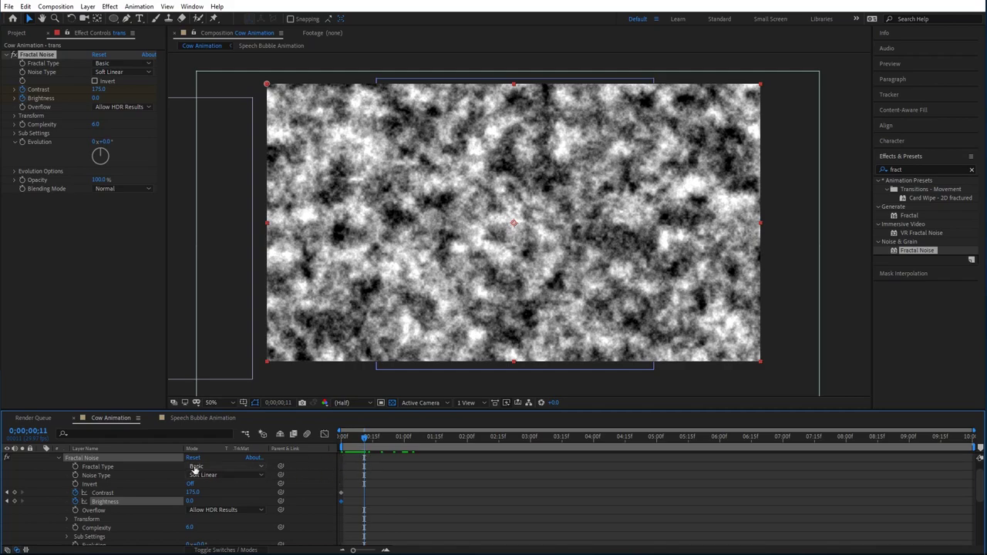
left_click(14, 491)
left_click(14, 501)
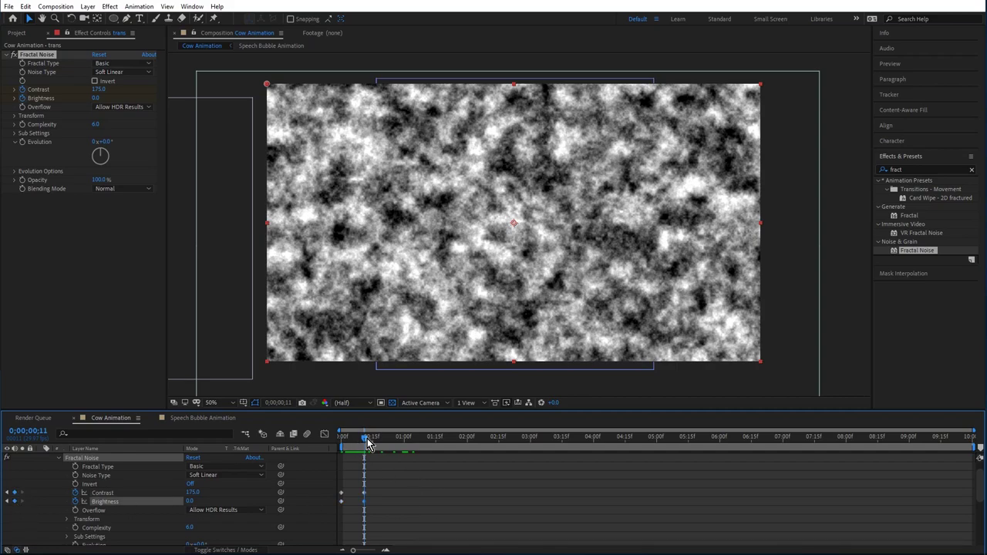
left_click_drag(370, 444, 361, 524)
left_click(395, 490)
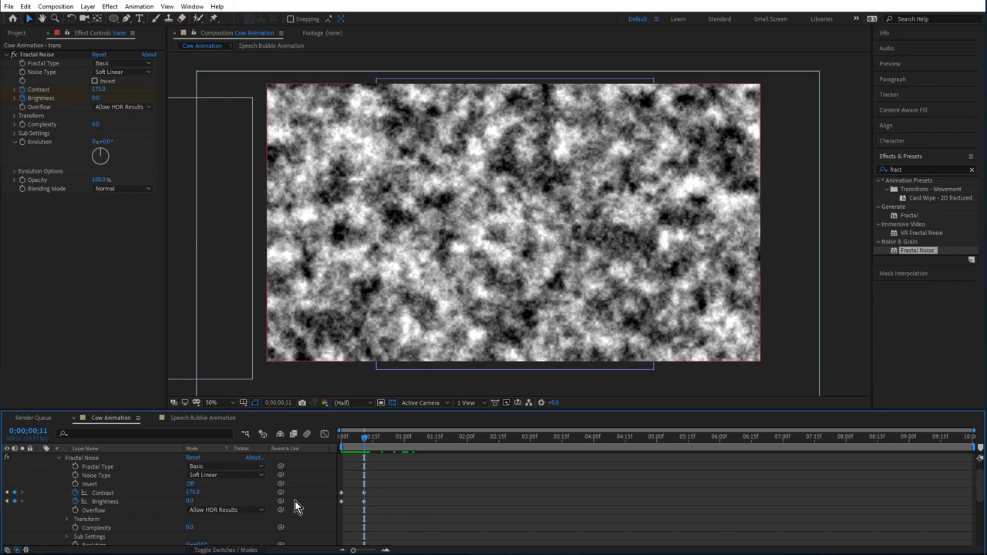
left_click_drag(191, 500, 254, 496)
Set the Brightness keyframe at 0;00;00;00 to -139 so the noise starts fully black, and check the change.
left_click_drag(377, 438, 285, 439)
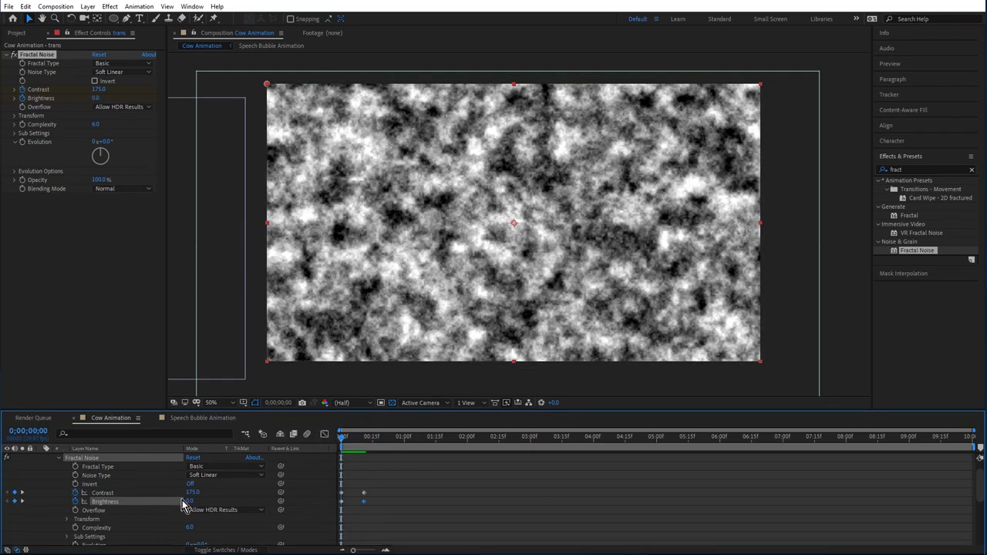
left_click_drag(189, 501, 133, 501)
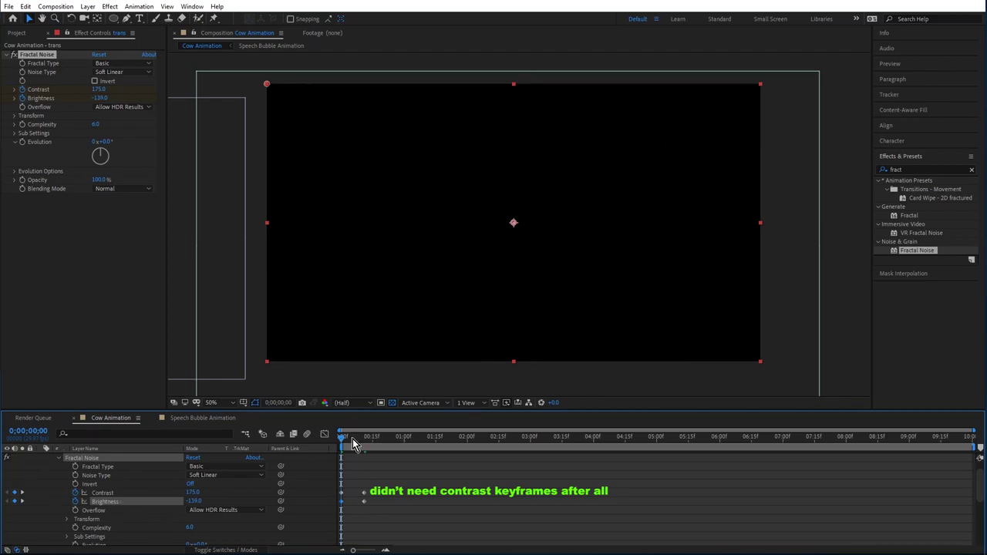
mouse_move(342, 441)
left_mouse_down()
mouse_move(368, 441)
mouse_move(342, 442)
left_mouse_up()
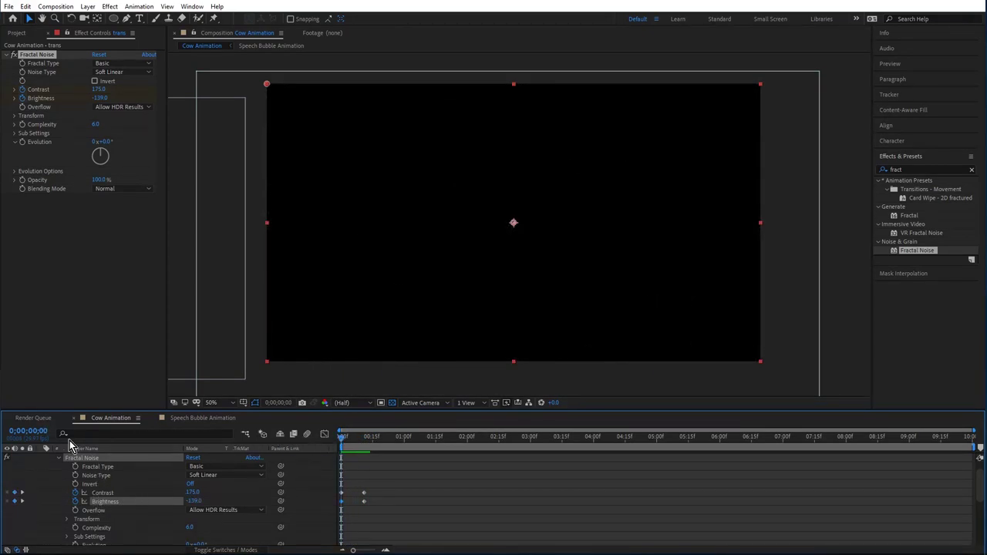
Collapse the trans layer's properties and move it between Shape Layer 1 and Cow - 23123.mp4.
left_click(42, 461)
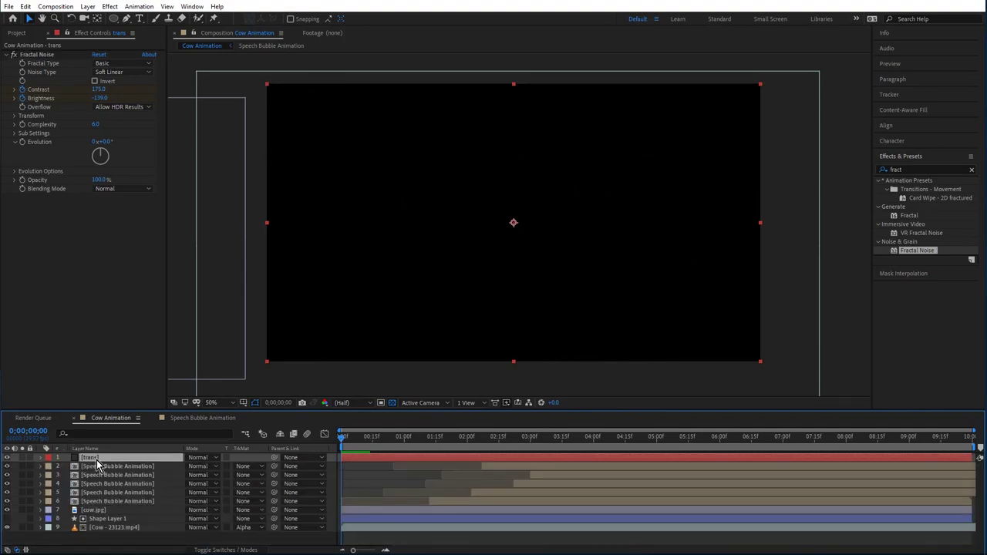
left_click_drag(91, 458, 110, 532)
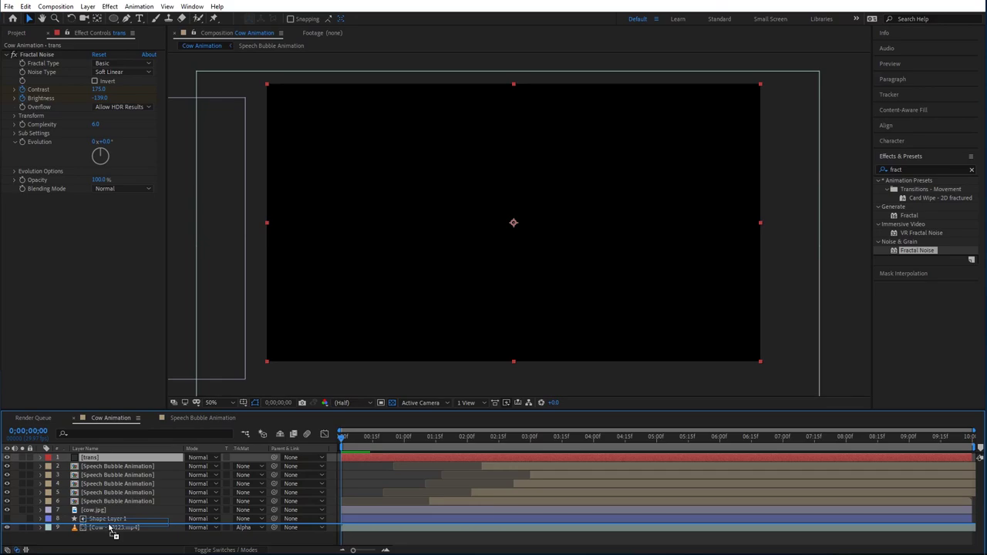
left_click_drag(112, 530, 111, 528)
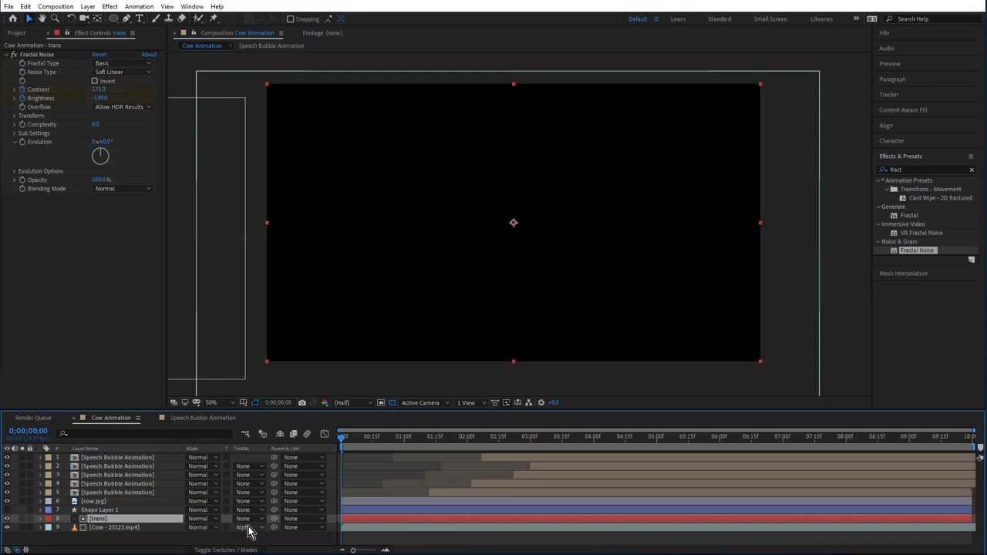
Set the Cow - 23123.mp4 layer's track matte to Luma Matte, hide the trans layer, and preview the transition.
left_click(248, 529)
left_click(257, 505)
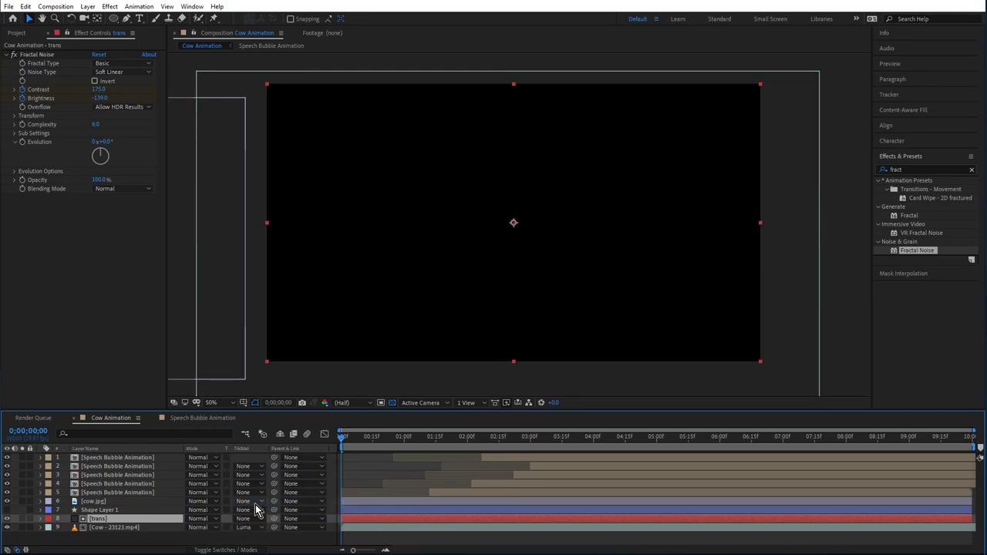
left_click(8, 524)
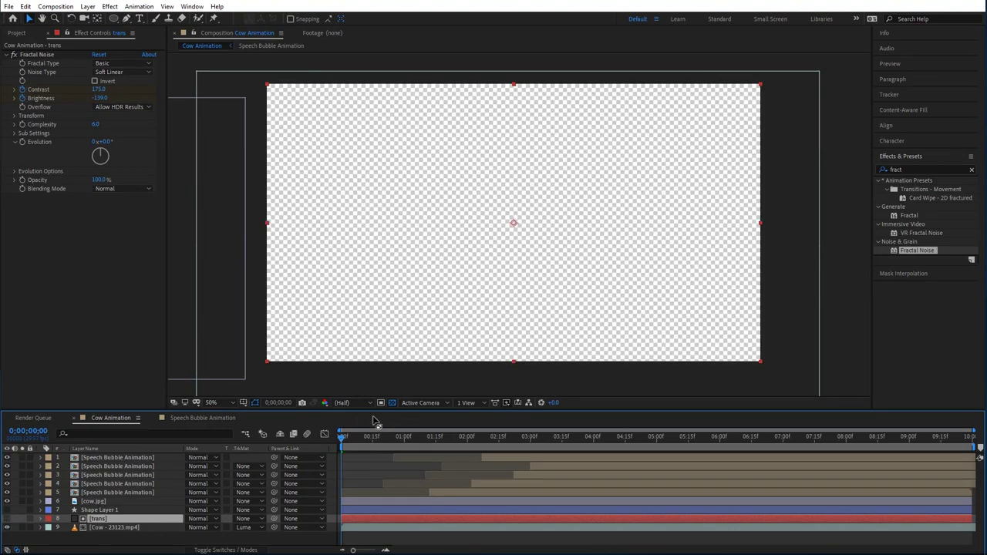
mouse_move(343, 443)
left_mouse_down()
mouse_move(368, 451)
mouse_move(355, 455)
left_mouse_up()
key("space")
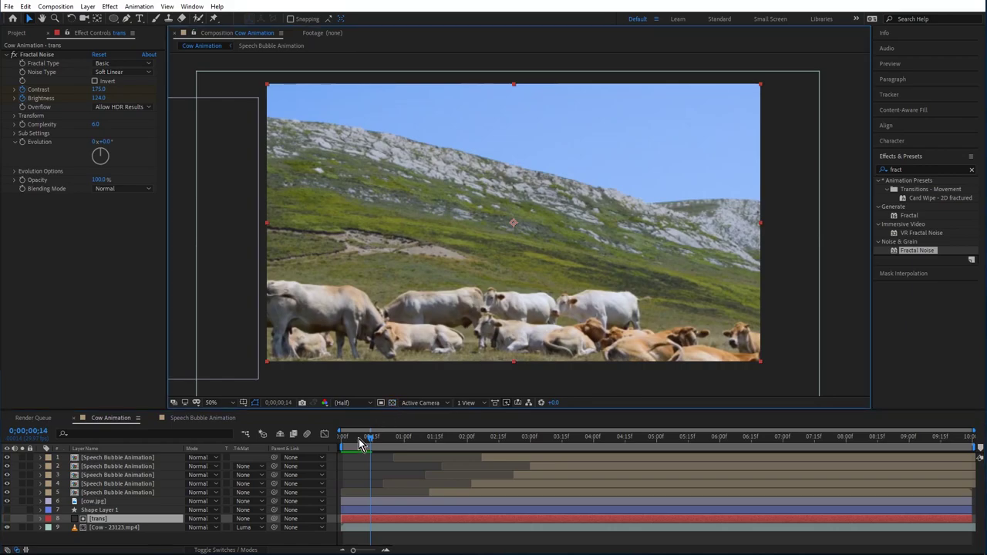
Preview the fractal noise luma matte transition from the start of the composition.
left_click(359, 441)
left_click_drag(359, 441, 343, 437)
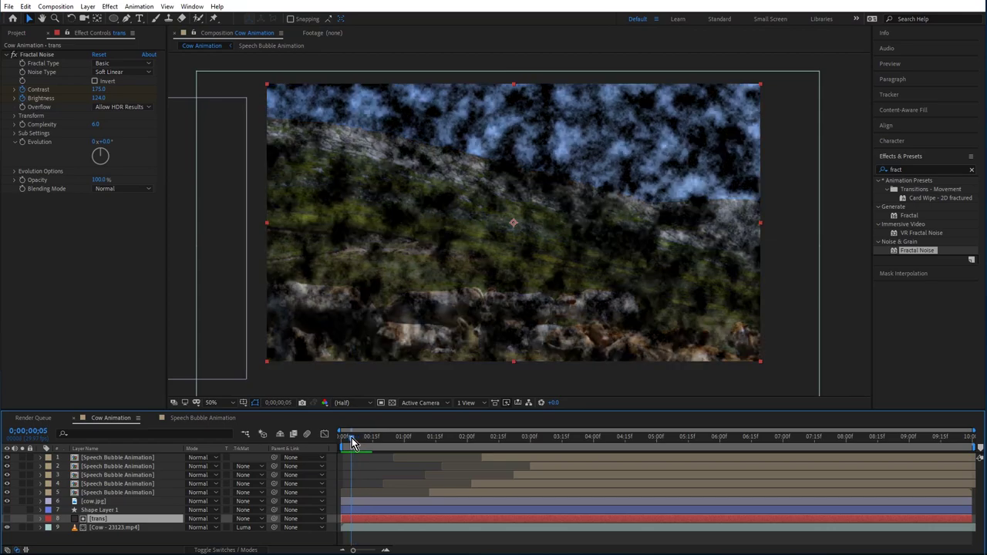
key("space")
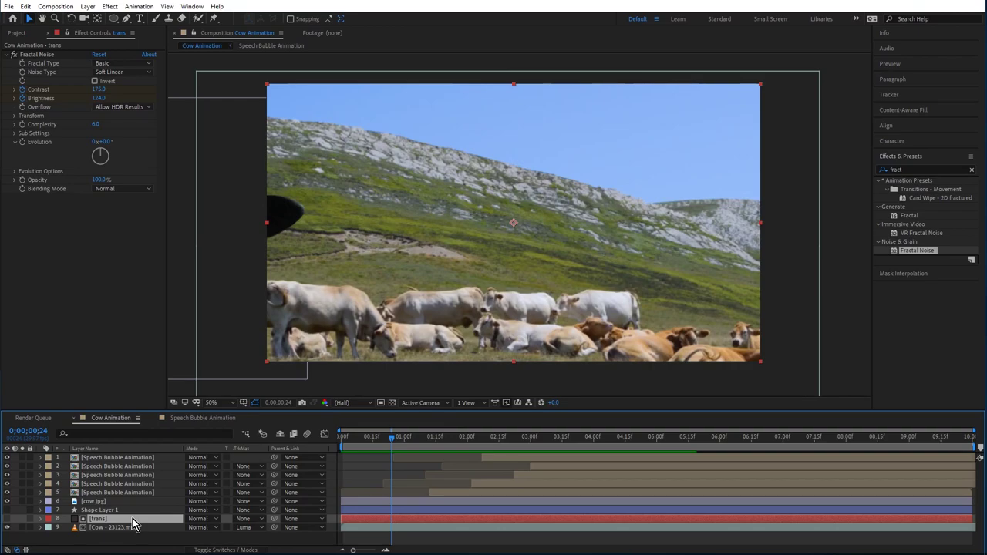
Delete the trans layer, restore the Alpha matte on Cow - 23123.mp4, and check the circle reveal up to 0;00;00;10.
key("Delete")
left_click(339, 436)
left_click_drag(339, 437, 362, 455)
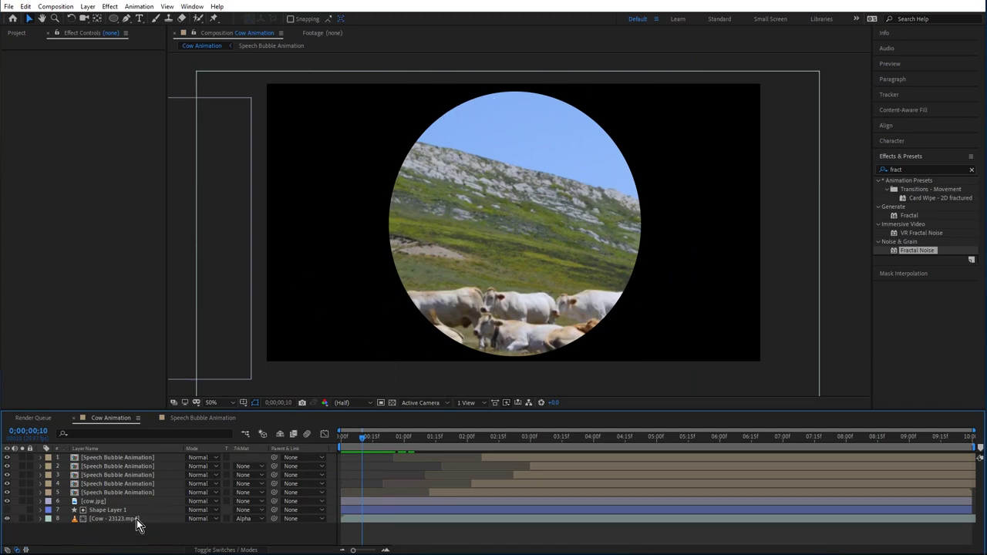
Duplicate Shape Layer 1 and make the duplicate visible.
left_click(115, 511)
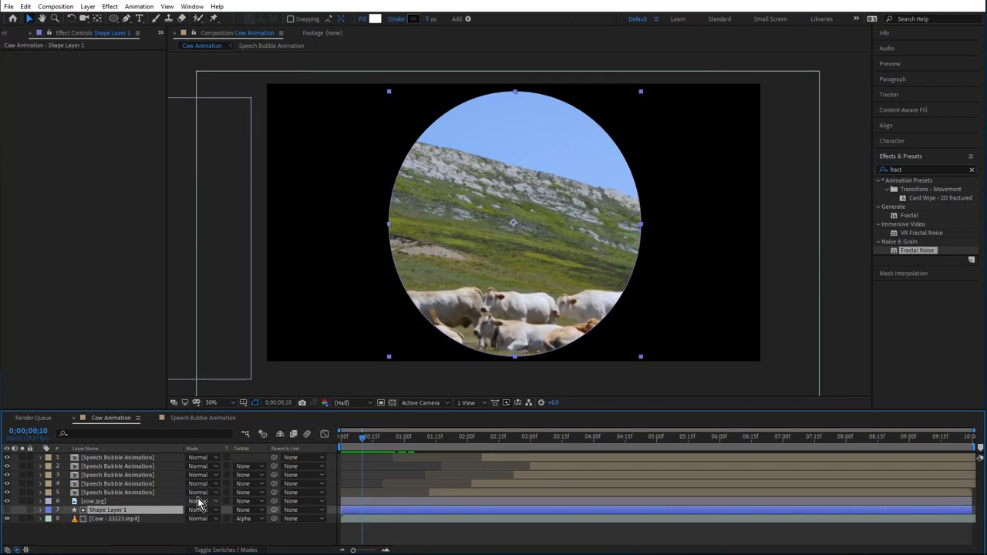
key("ctrl+d")
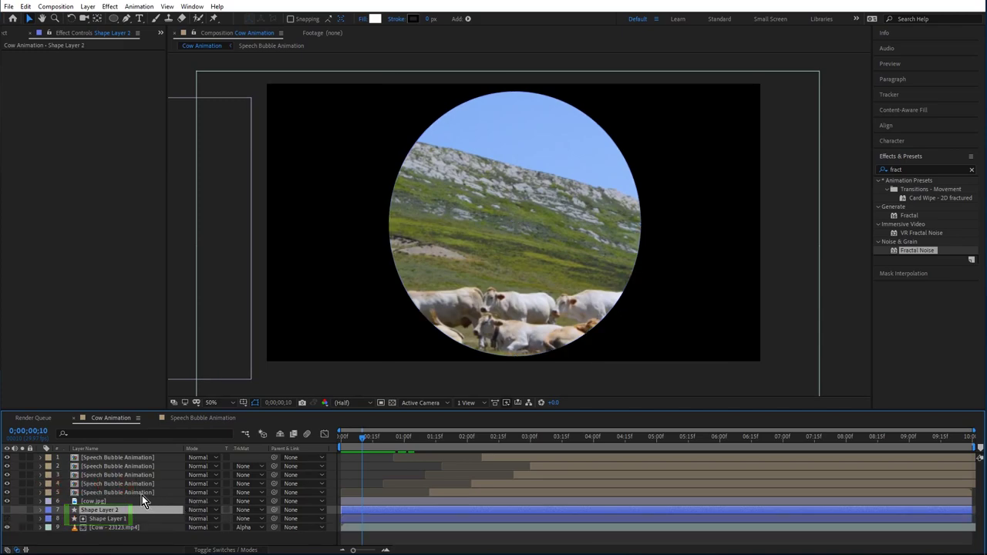
left_click(6, 514)
left_click(7, 518)
left_click(6, 511)
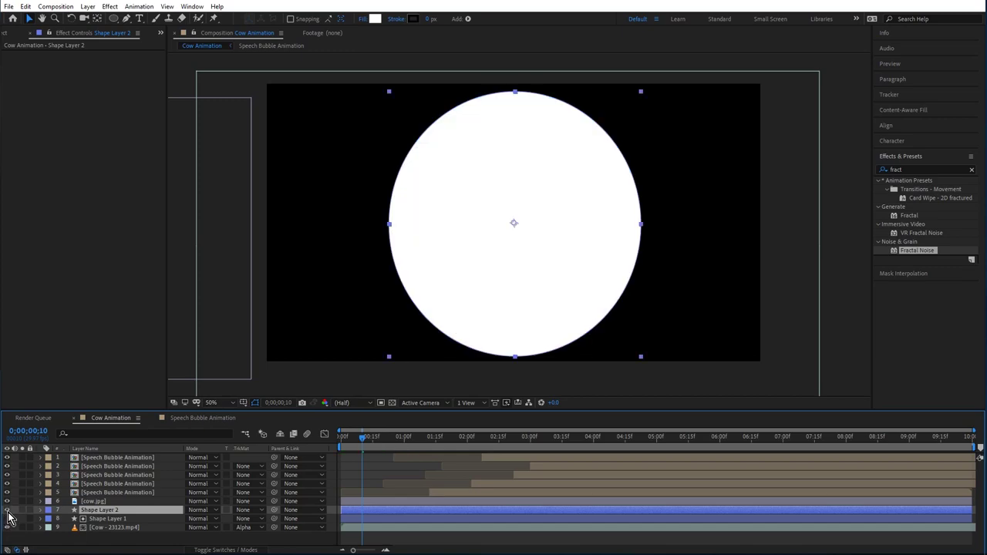
Expand the contents of Shape Layer 2 down to Ellipse 1 and hide its Fill 1.
left_click(40, 511)
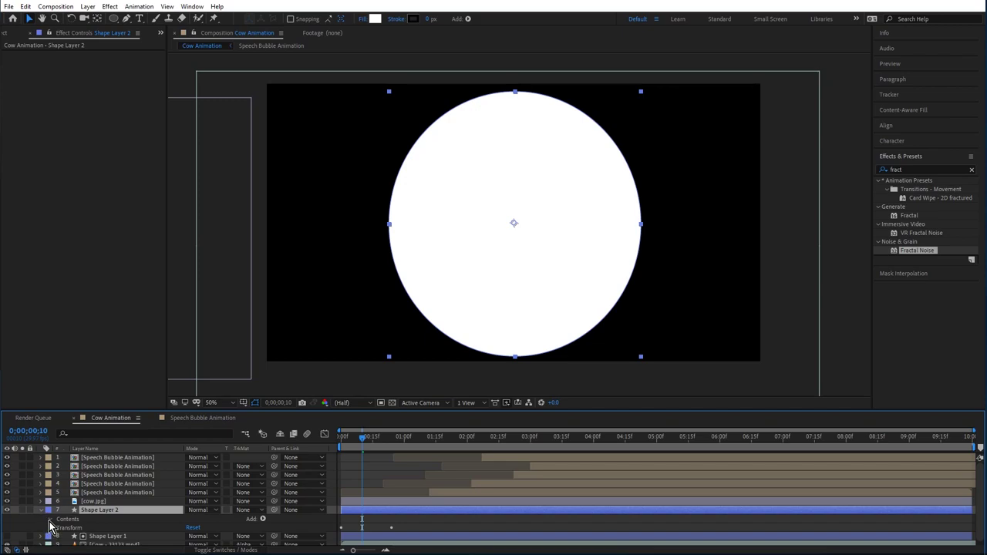
left_click(50, 522)
left_click(58, 528)
scroll(61, 536, "down", 1)
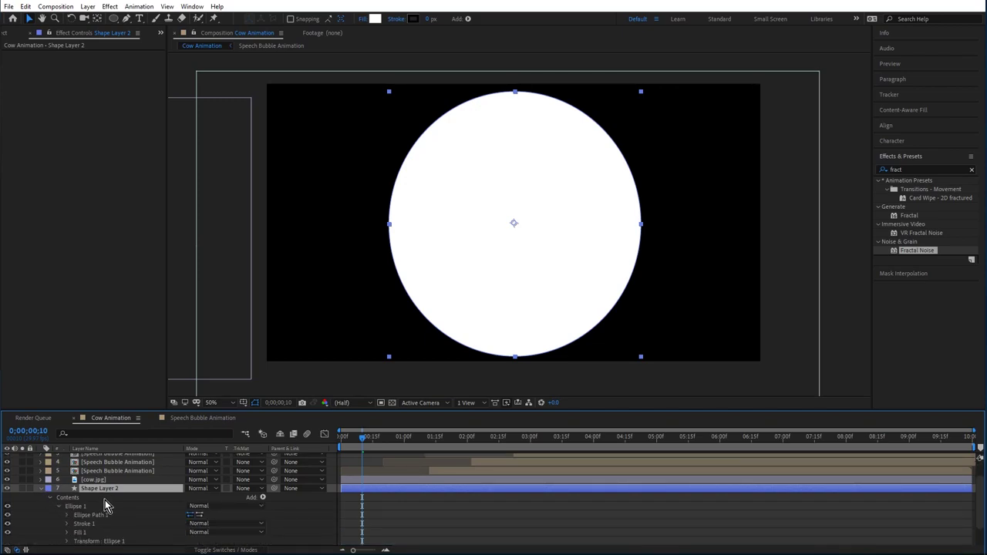
left_click(82, 535)
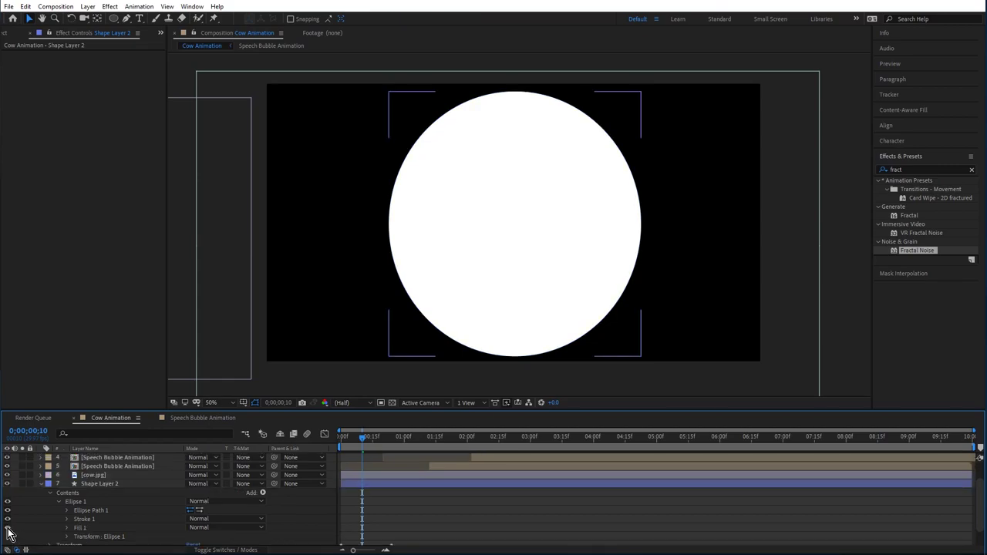
left_click(8, 528)
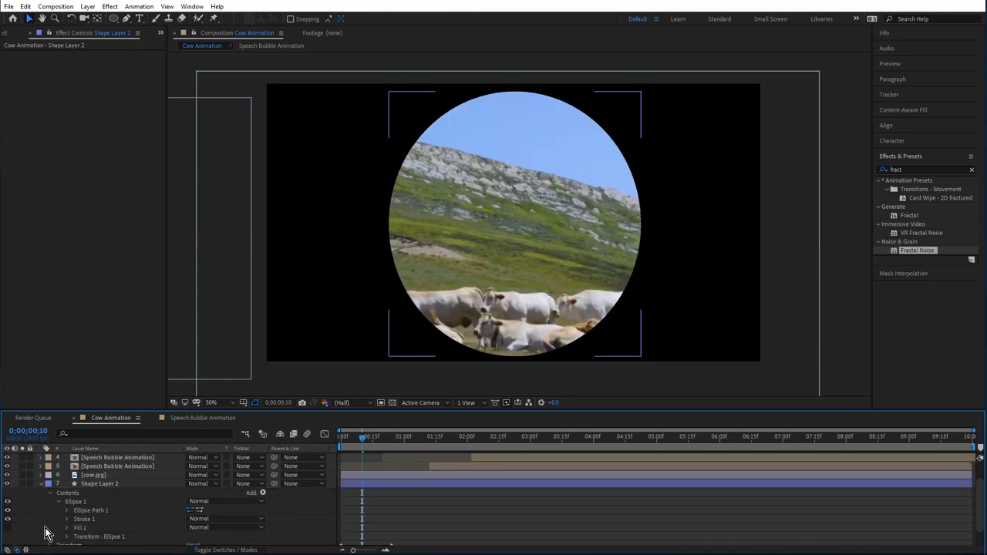
Give Shape Layer 2's Stroke 1 an olive green sampled from the grass and a stroke width of 27.3.
left_click(66, 519)
scroll(66, 538, "down", 2)
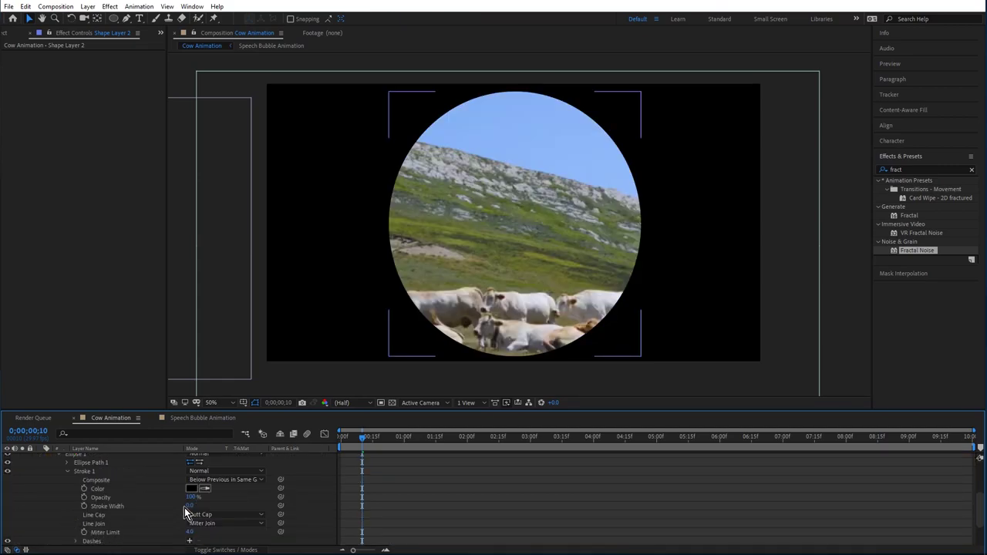
left_click(204, 489)
left_click(536, 251)
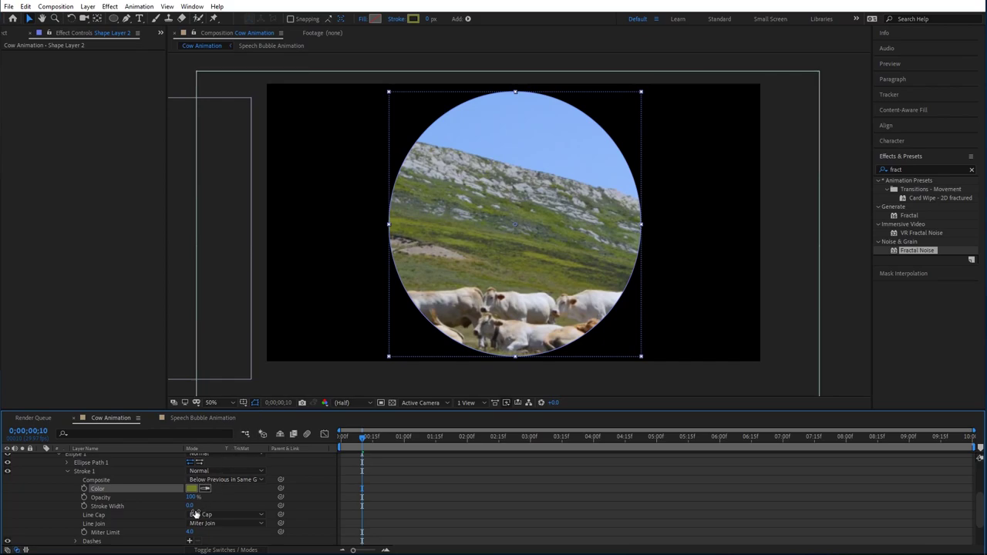
left_click_drag(193, 505, 332, 496)
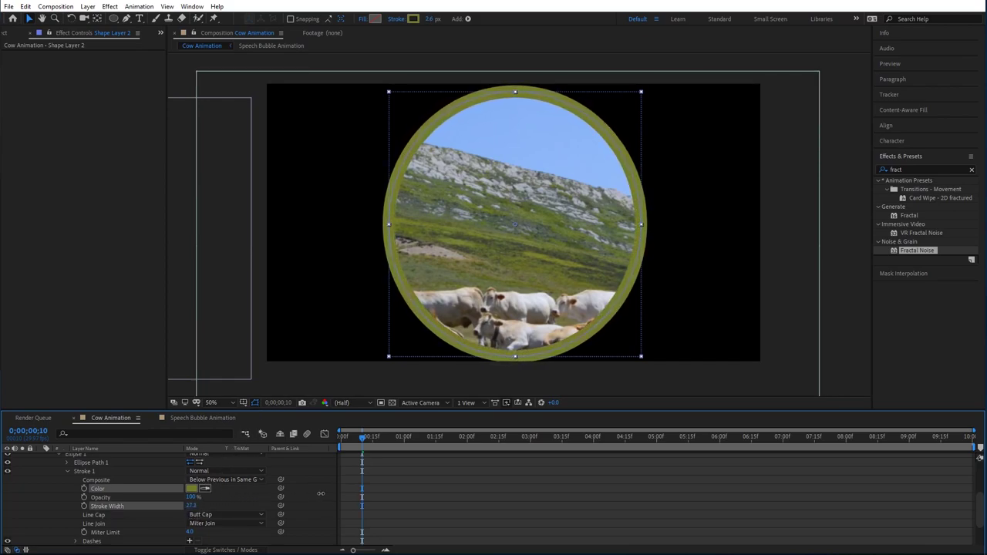
Preview the composition from 0;00;00;00 to check the outlined circle reveal.
left_click(462, 496)
left_click(343, 440)
key("space")
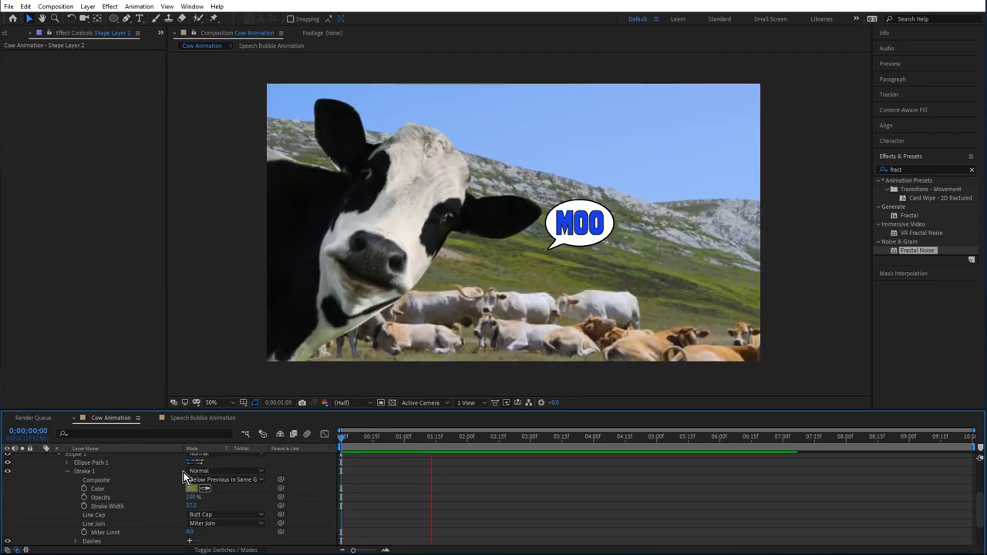
key("space")
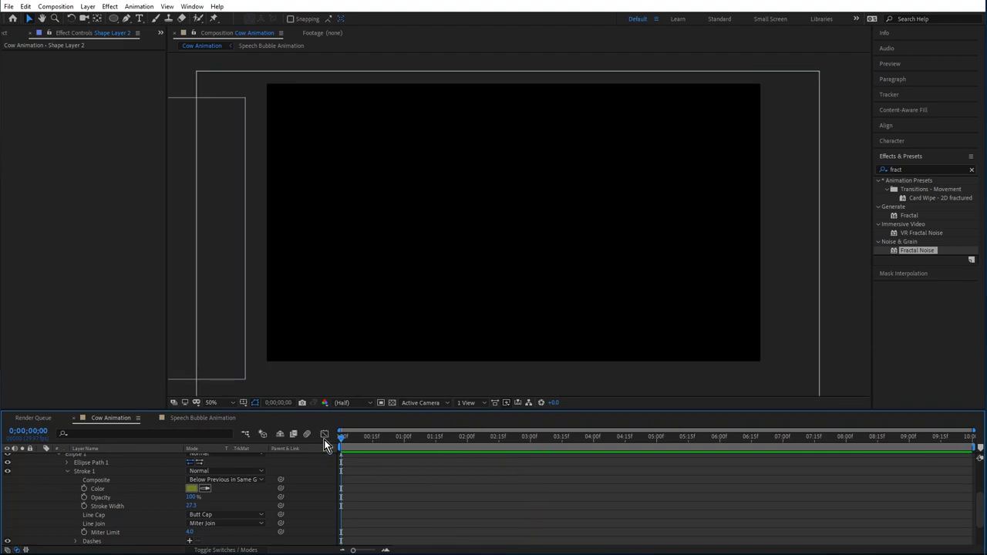
key("space")
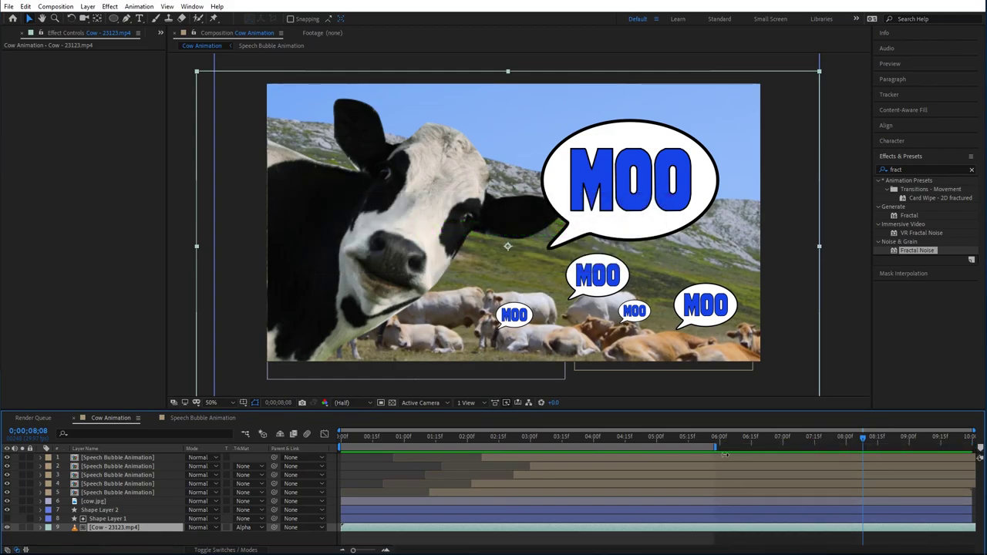
Try limiting the work area to 0;00;04;26 through 0;00;06;19, and undo both changes.
left_click_drag(767, 437, 643, 455)
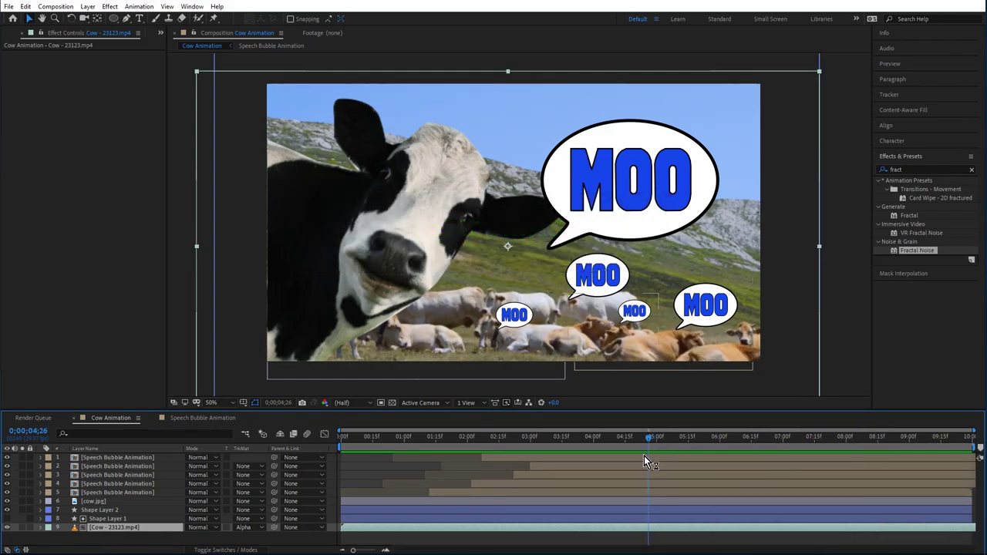
left_click(757, 438)
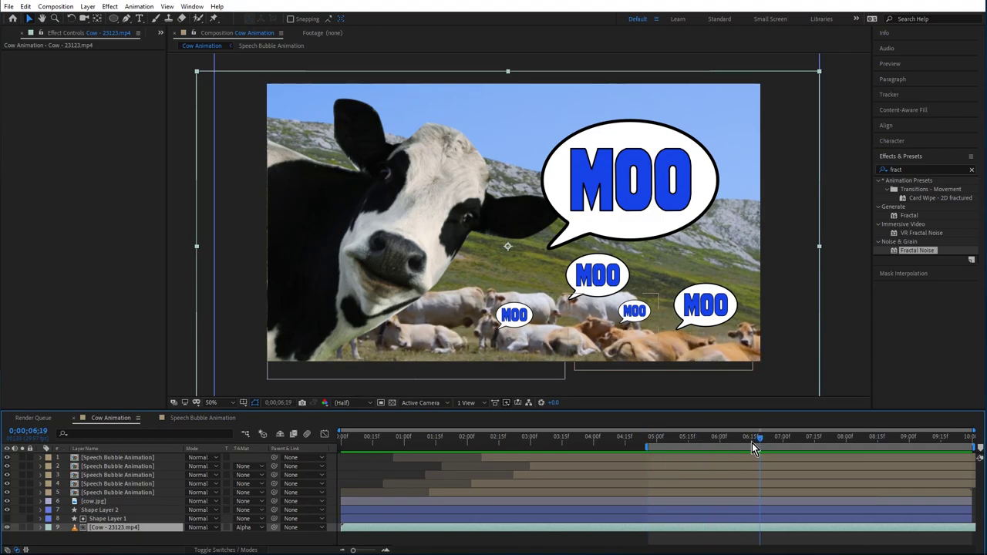
key("n")
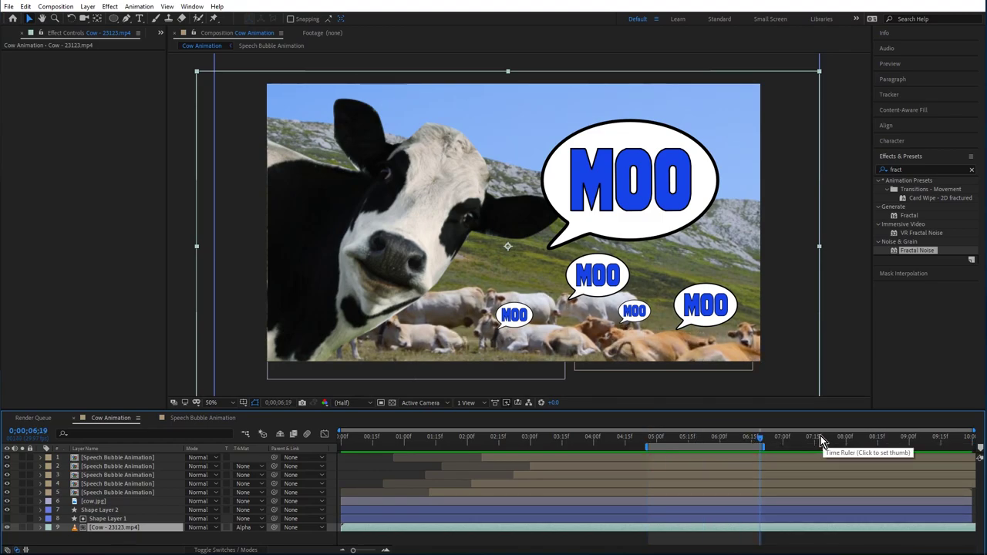
key("ctrl+z")
key("ctrl+z")
left_click_drag(552, 452, 601, 453)
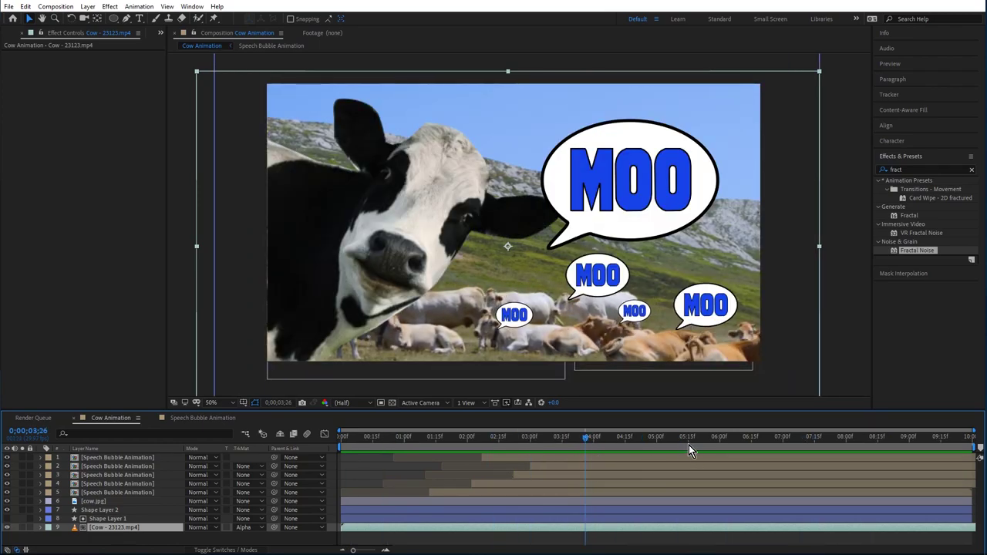
left_click(528, 433)
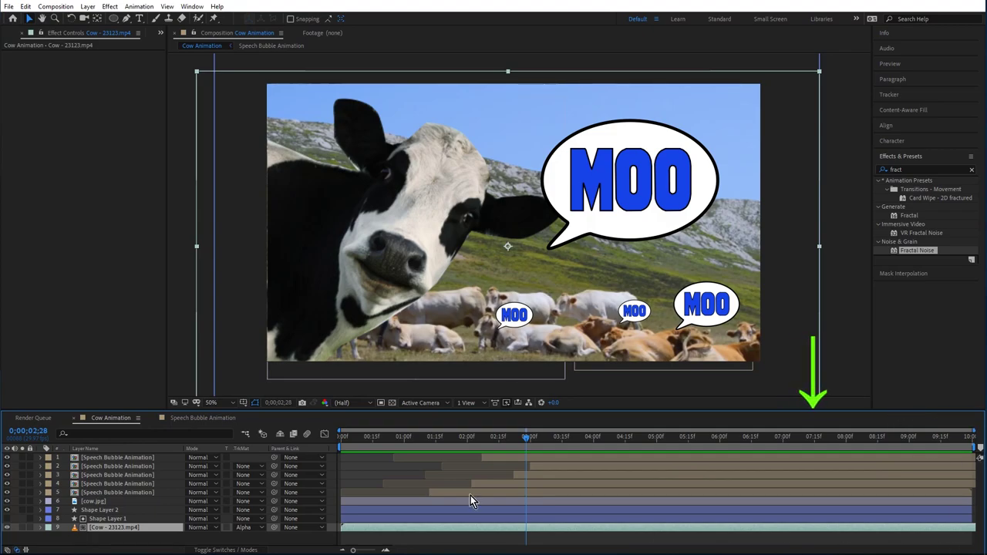
left_click(151, 162)
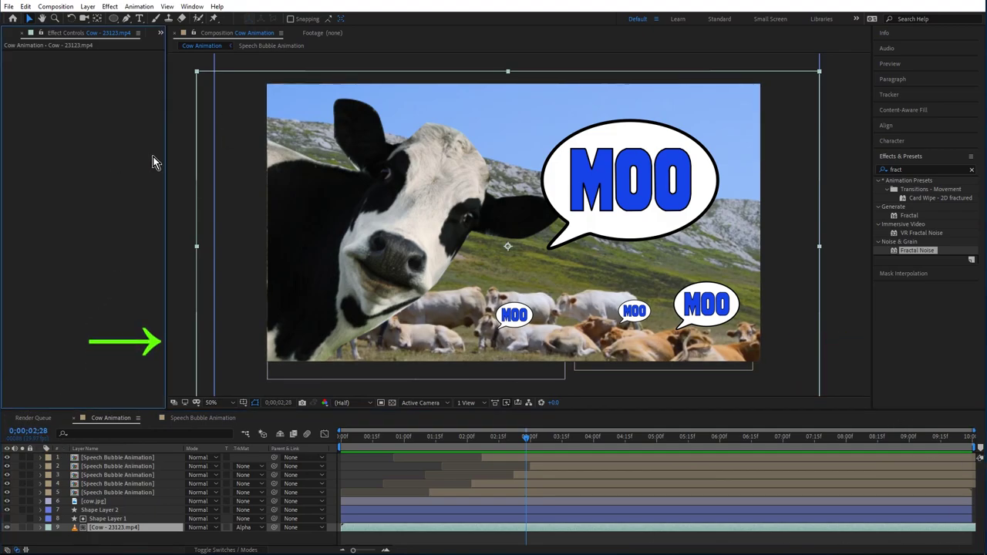
left_click(173, 157)
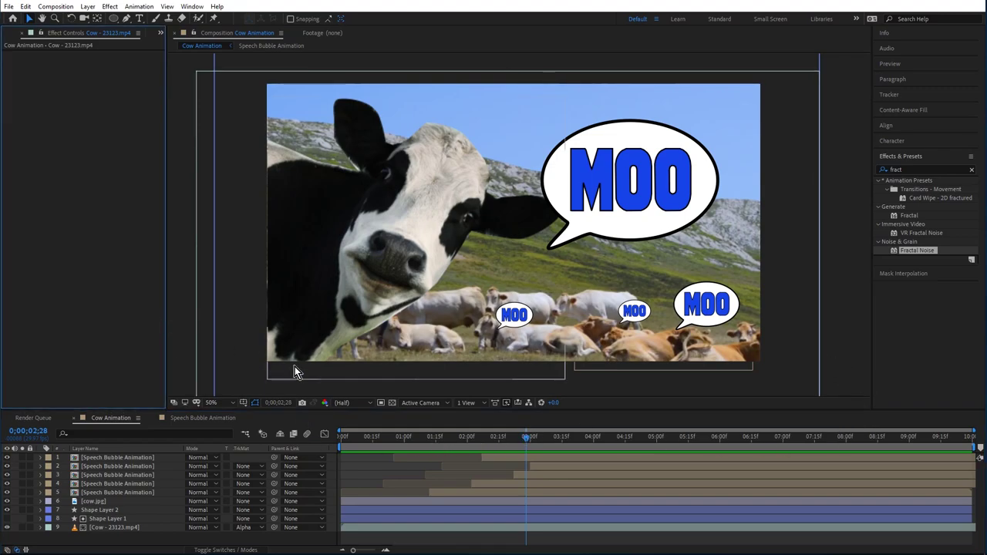
Make the Cow Animation timeline active at 0;00;02;25 and add the composition to the render queue.
left_click(470, 441)
left_click_drag(470, 440, 520, 428)
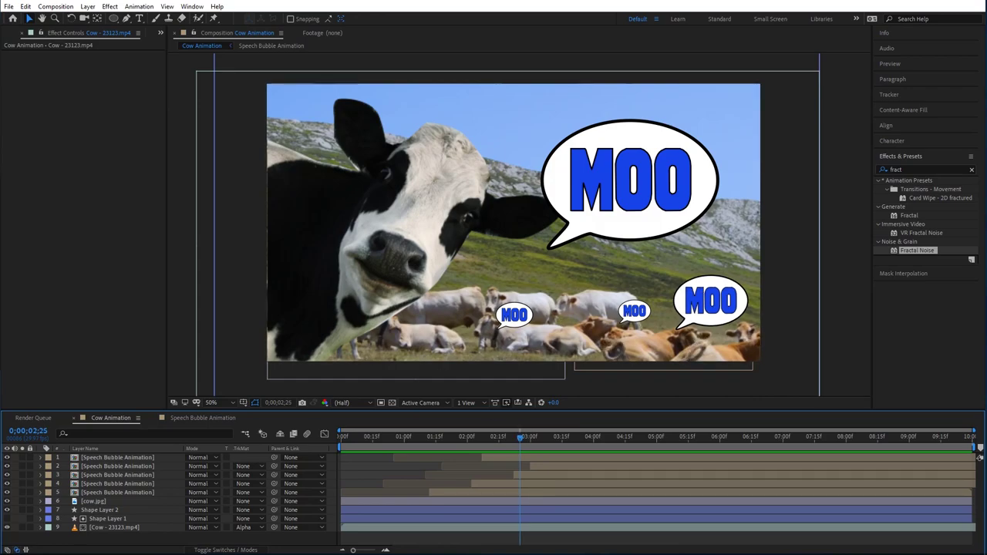
left_click(55, 6)
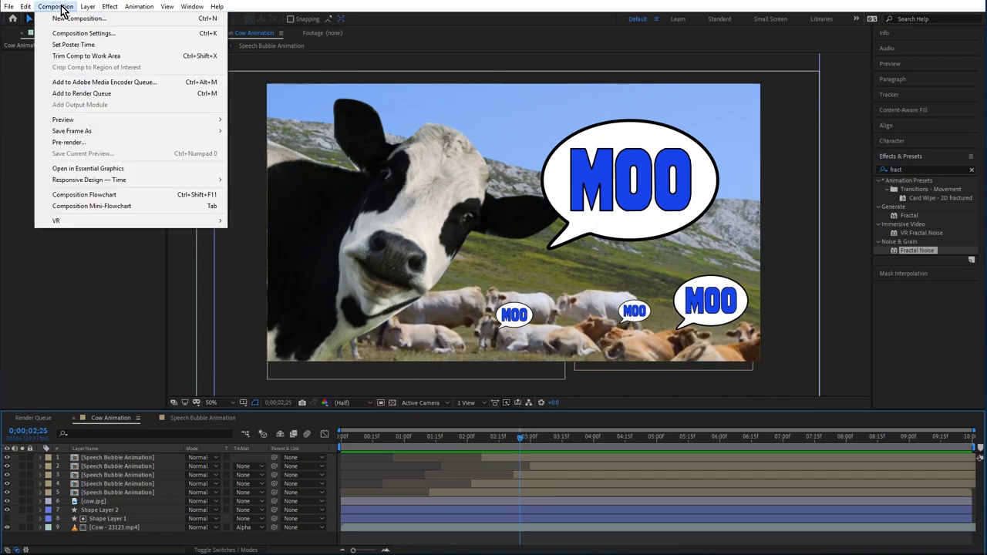
left_click(76, 94)
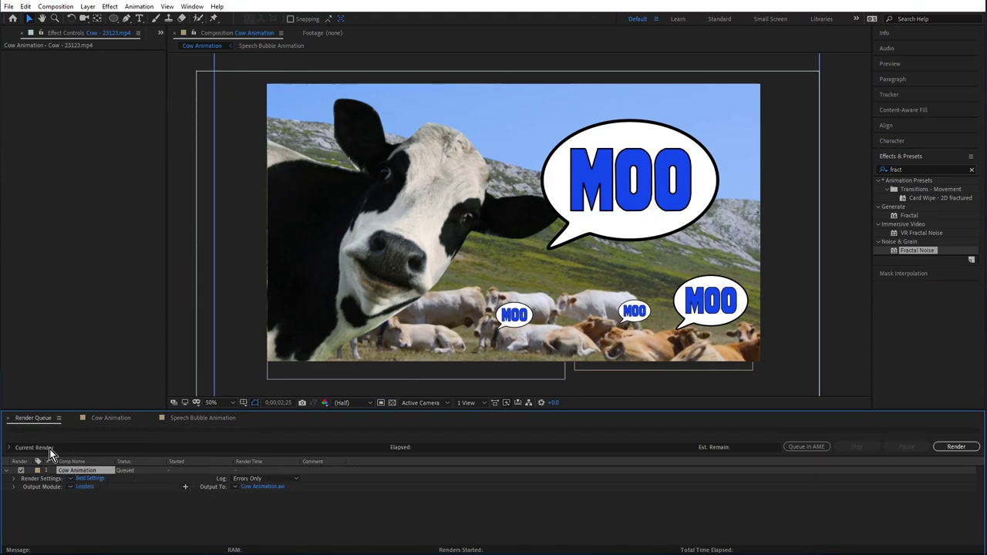
Queue the Cow Animation composition again from the project list, and delete both items from the render queue.
left_click(161, 33)
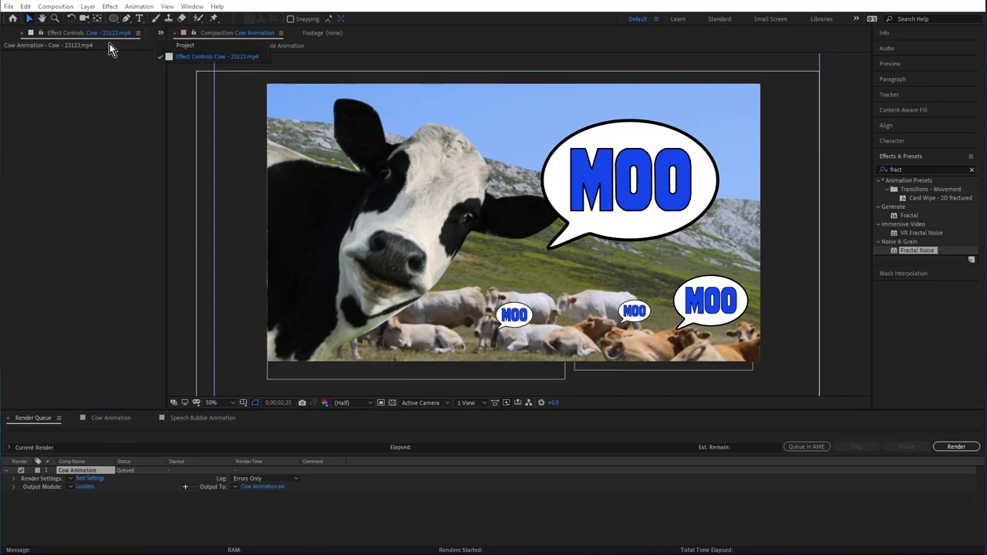
left_click(217, 56)
left_click(97, 114)
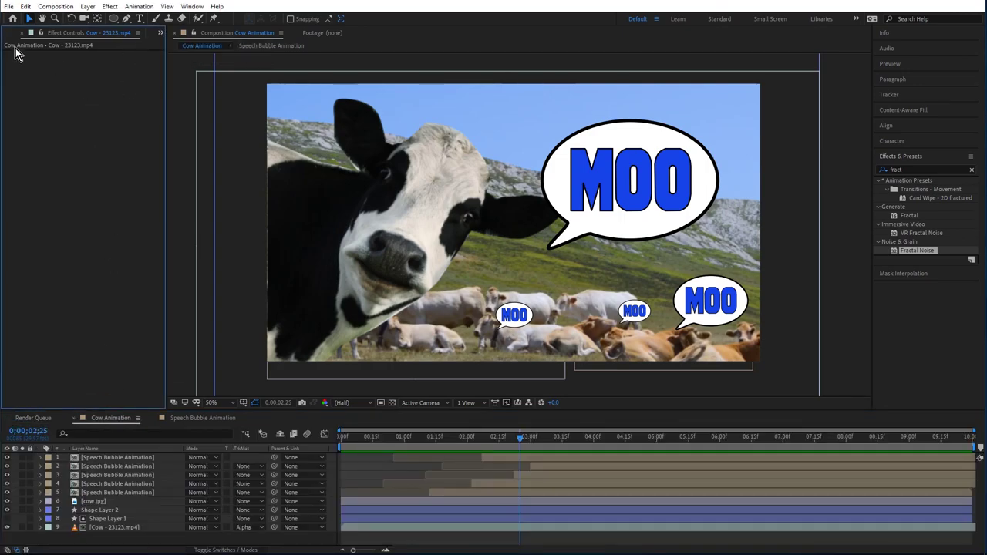
left_click(10, 36)
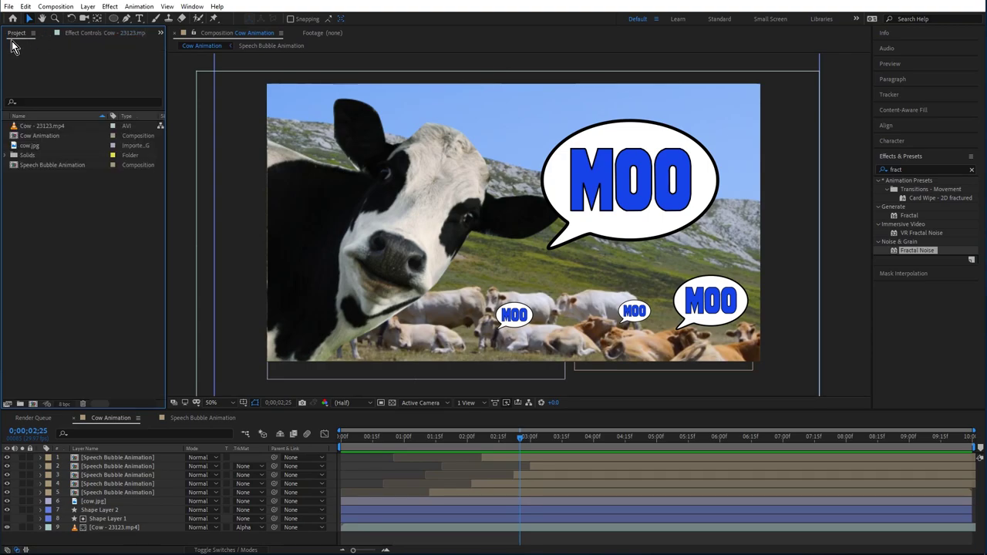
left_click(46, 139)
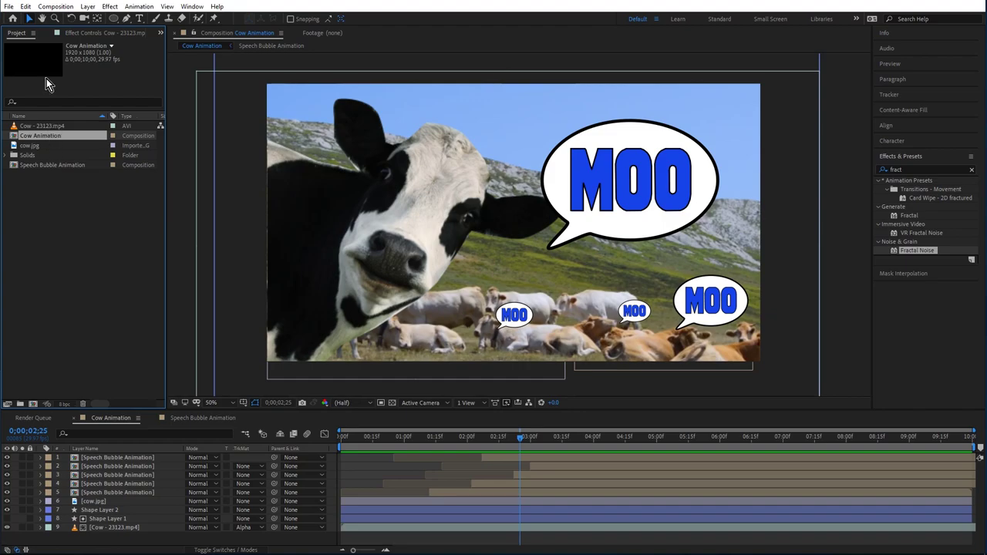
left_click(67, 7)
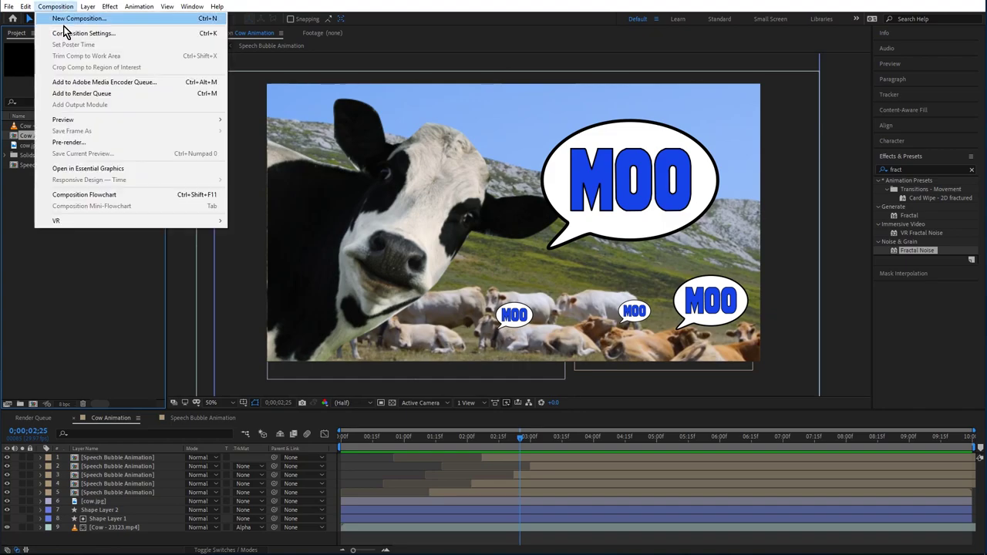
left_click(67, 93)
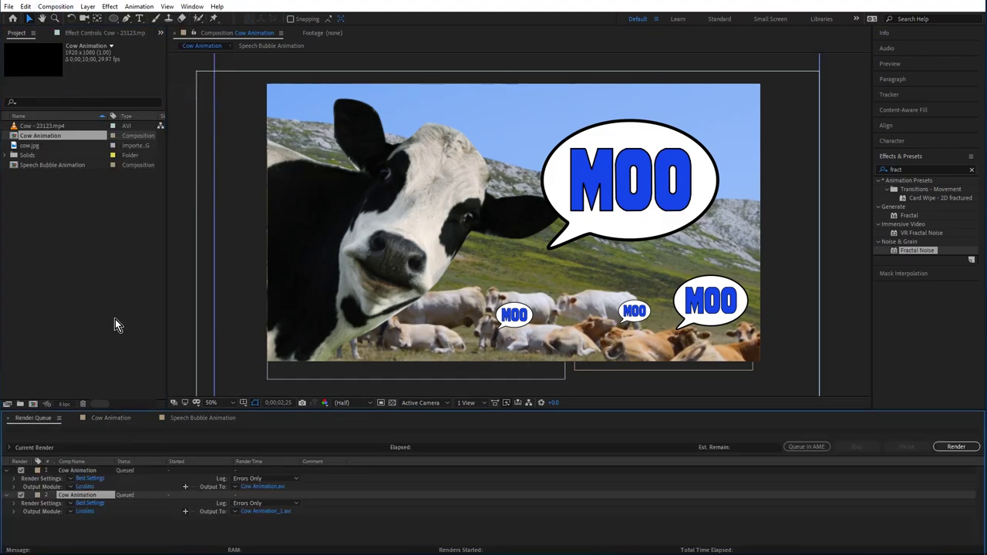
left_click(99, 472, "ctrl")
key("Delete")
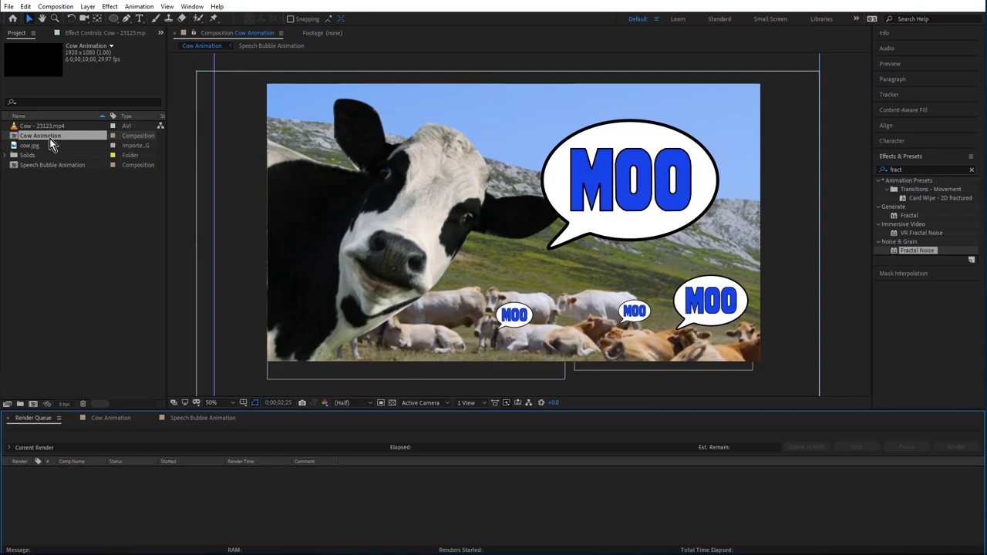
Add the Cow Animation composition to the render queue and look through its output module presets without changing them.
left_click_drag(49, 138, 144, 497)
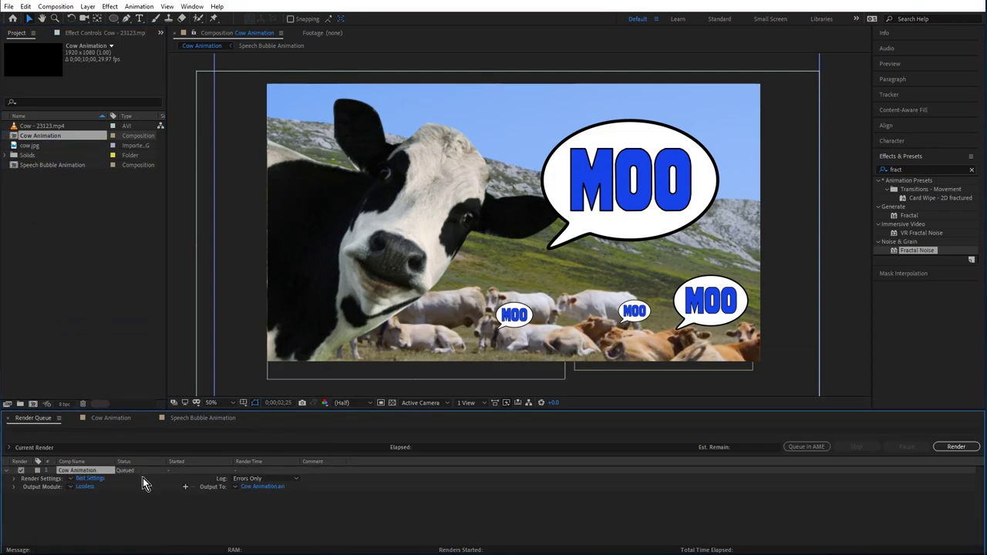
left_click(72, 491)
left_click(71, 488)
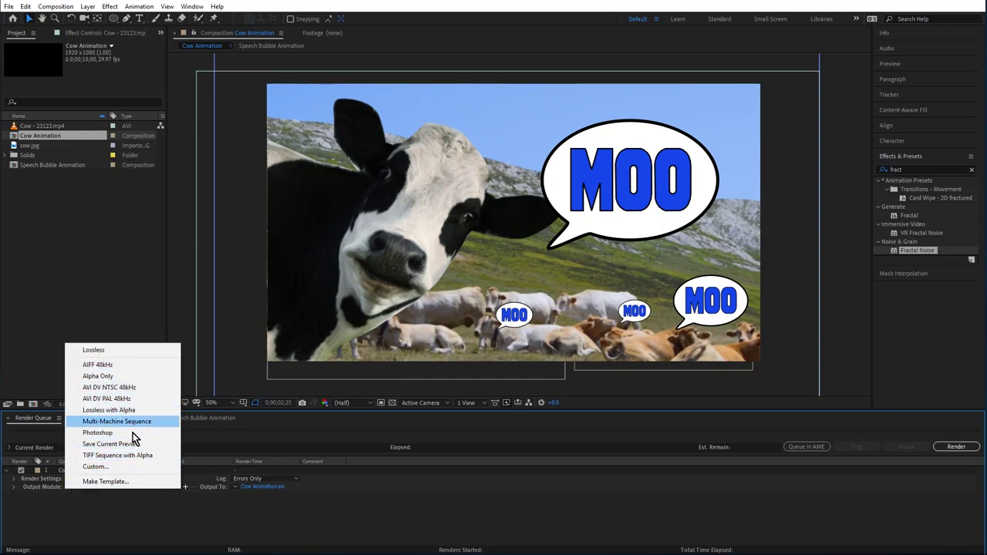
left_click(132, 512)
Open the output module settings for the queued Cow Animation and set the format to QuickTime.
left_click(84, 486)
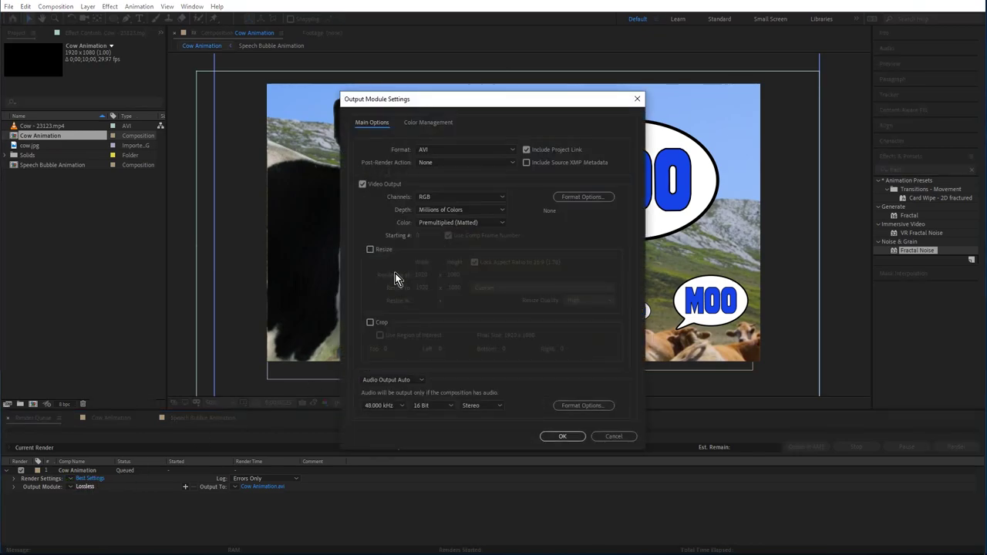
left_click(446, 151)
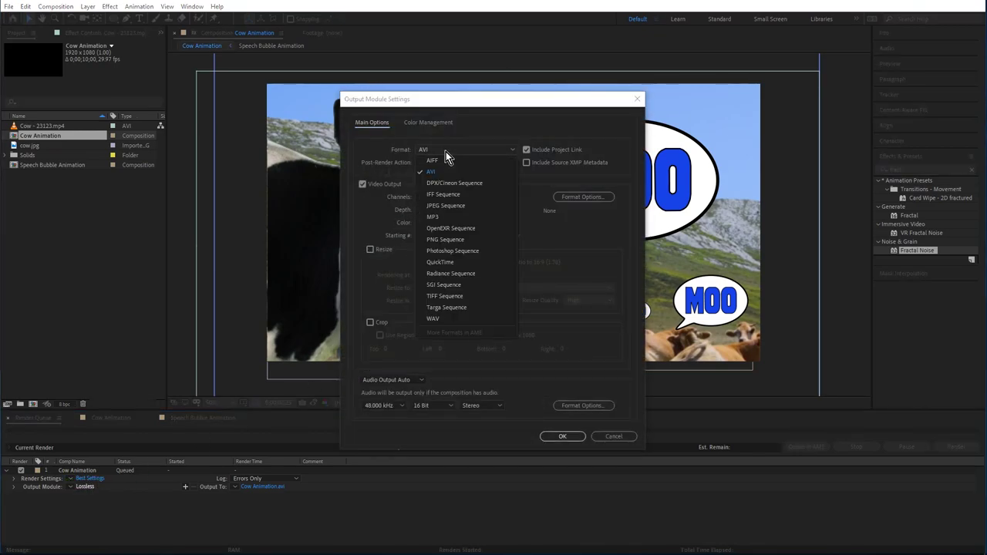
left_click(444, 264)
Set the QuickTime video codec to Animation and the output channels to RGB + Alpha.
left_click(593, 198)
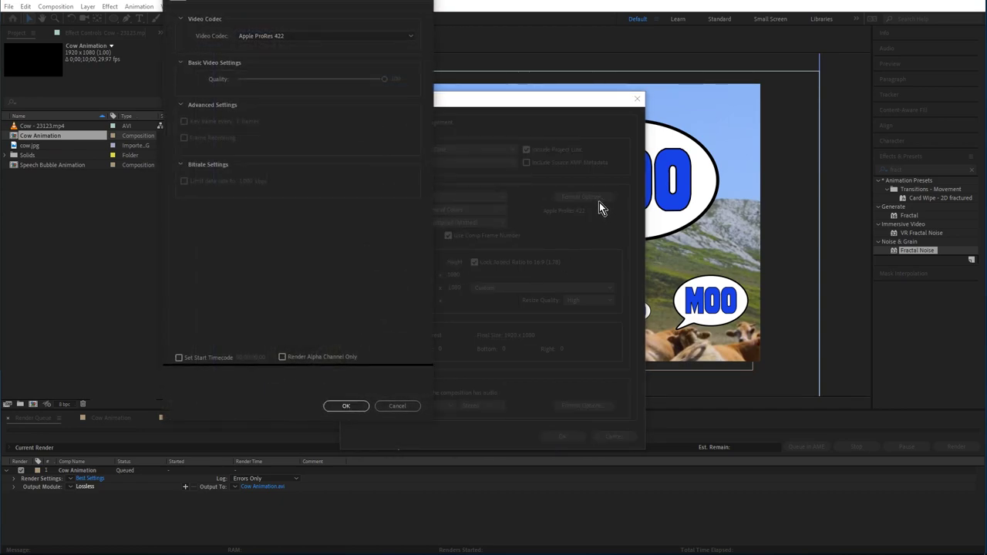
left_click(359, 36)
left_click(355, 46)
left_click(345, 406)
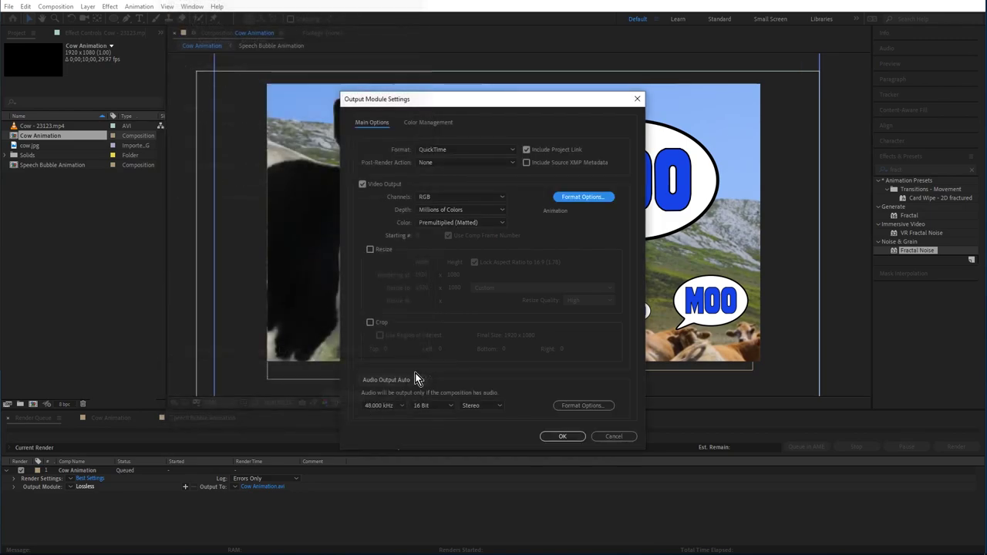
left_click(457, 198)
left_click(458, 230)
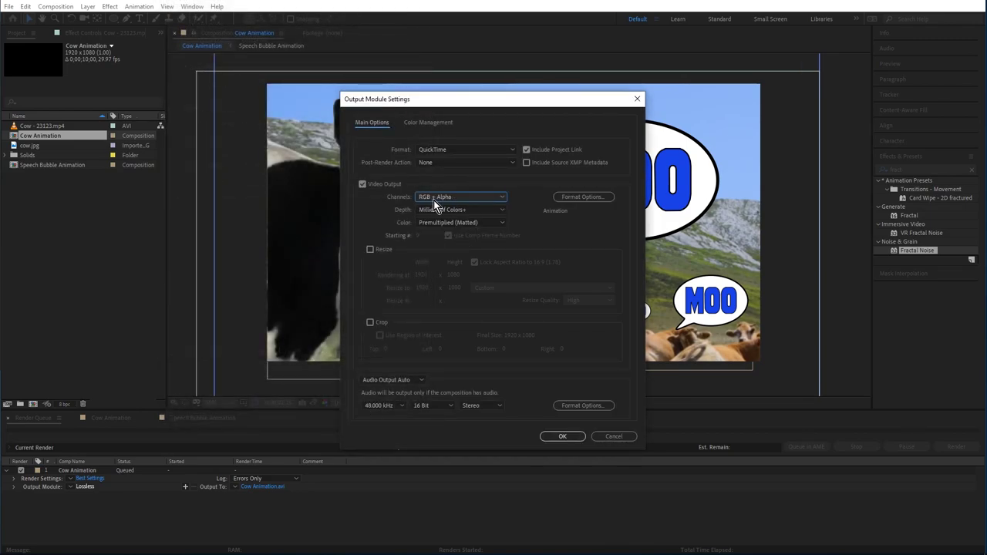
Change the QuickTime video codec to Apple ProRes 422 and apply the output module settings.
left_click(556, 197)
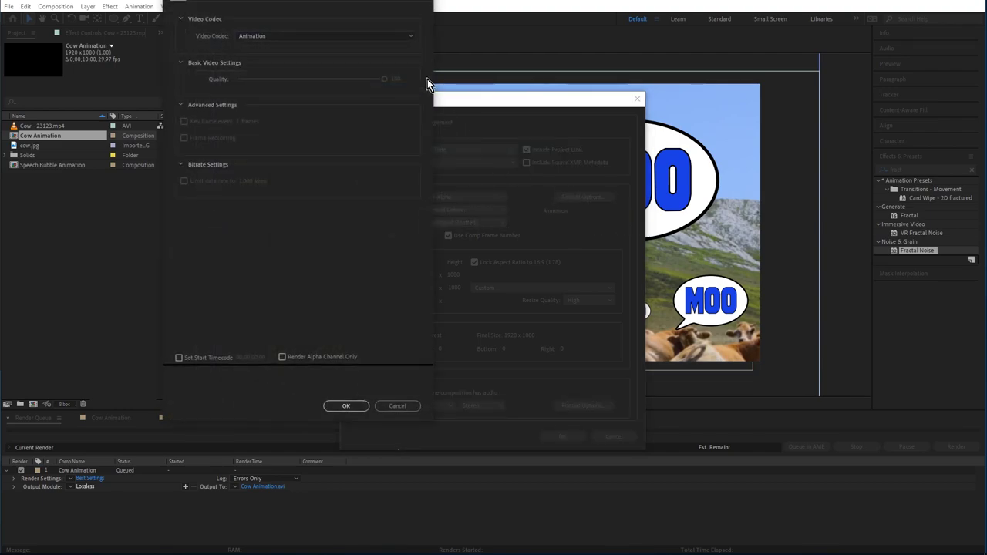
left_click(384, 38)
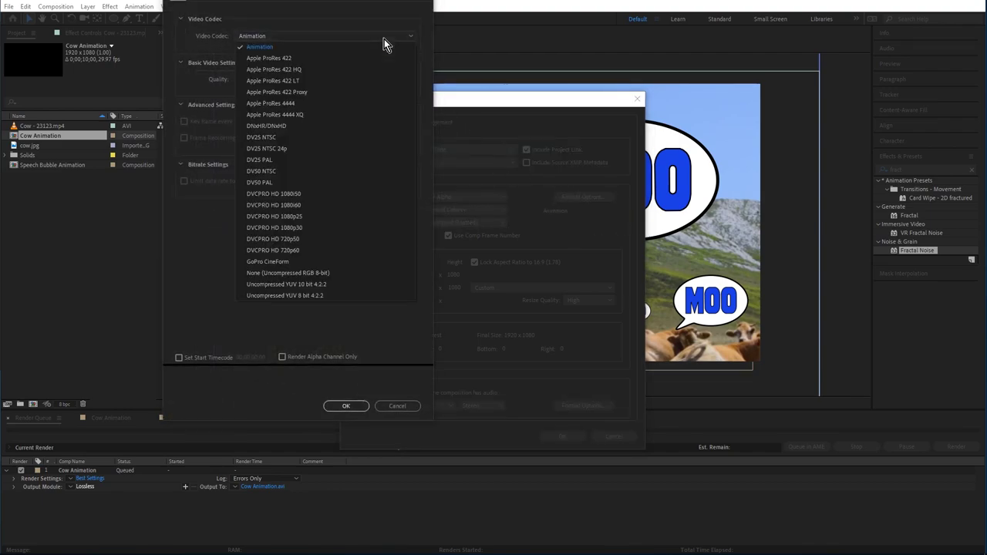
left_click(338, 63)
left_click(345, 405)
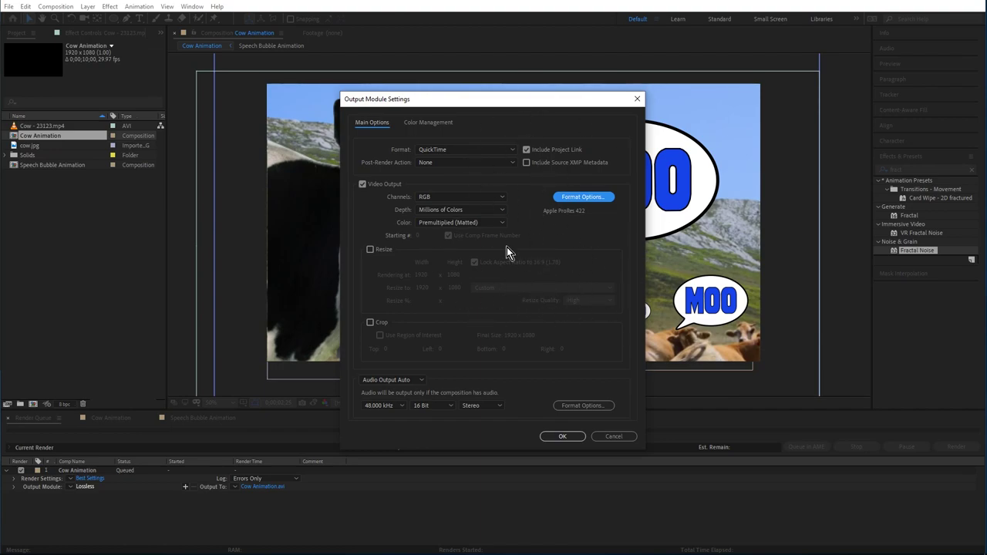
left_click(562, 436)
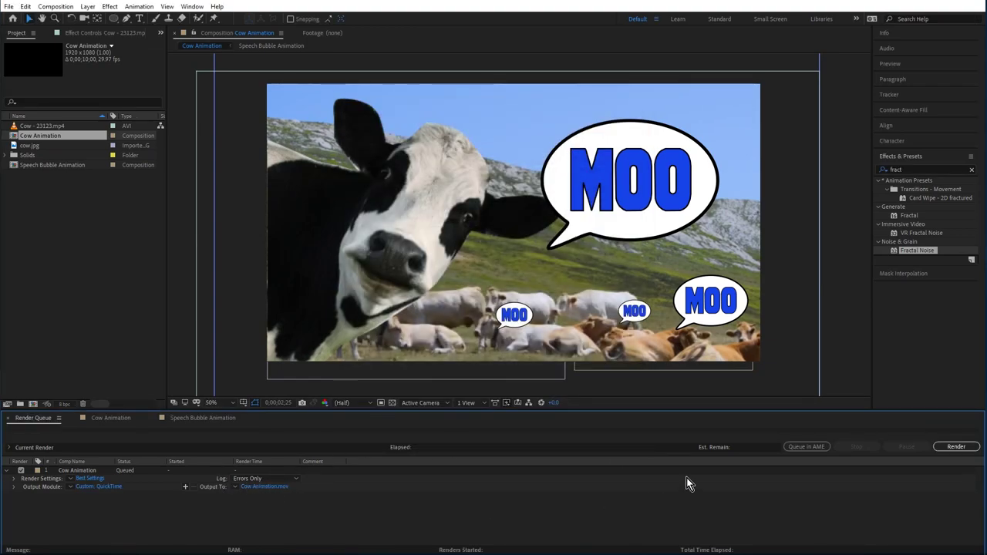
Set the output file to Cow Animation.mov in the 02_Final folder, replacing the existing file, and start the render.
left_click(268, 487)
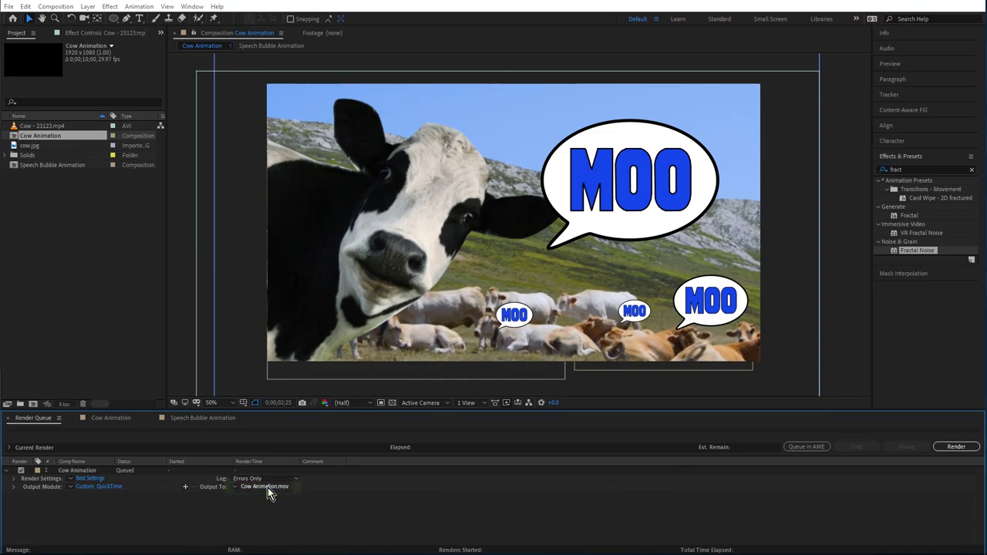
left_click(131, 102)
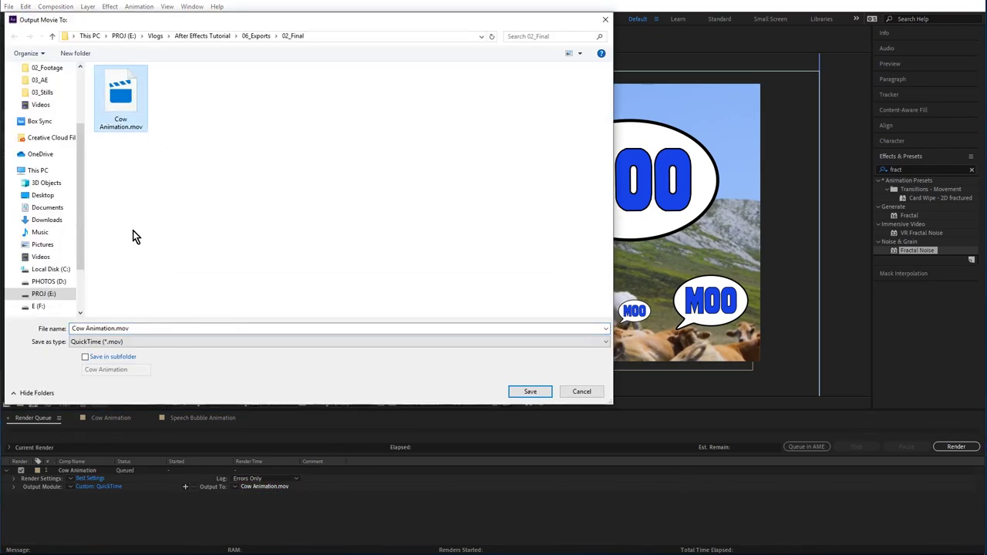
left_click(530, 392)
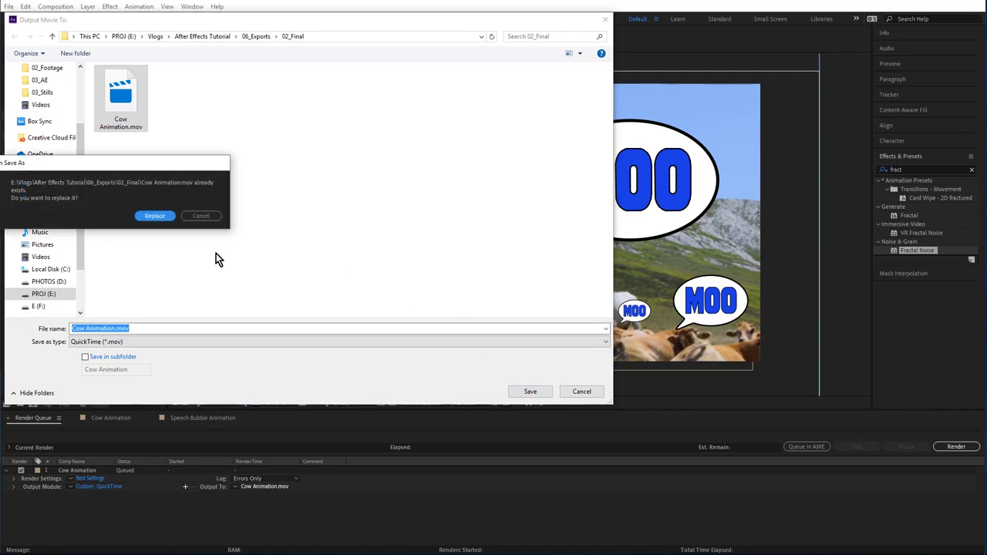
left_click(158, 216)
left_click(955, 448)
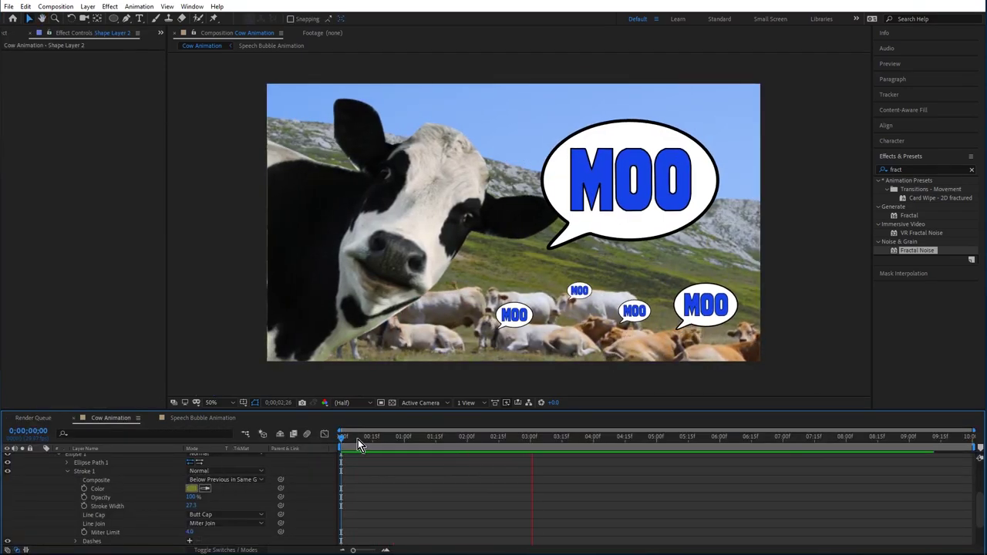
Restart the preview of the Cow Animation composition from 0;00;00;00.
key("space")
key("space")
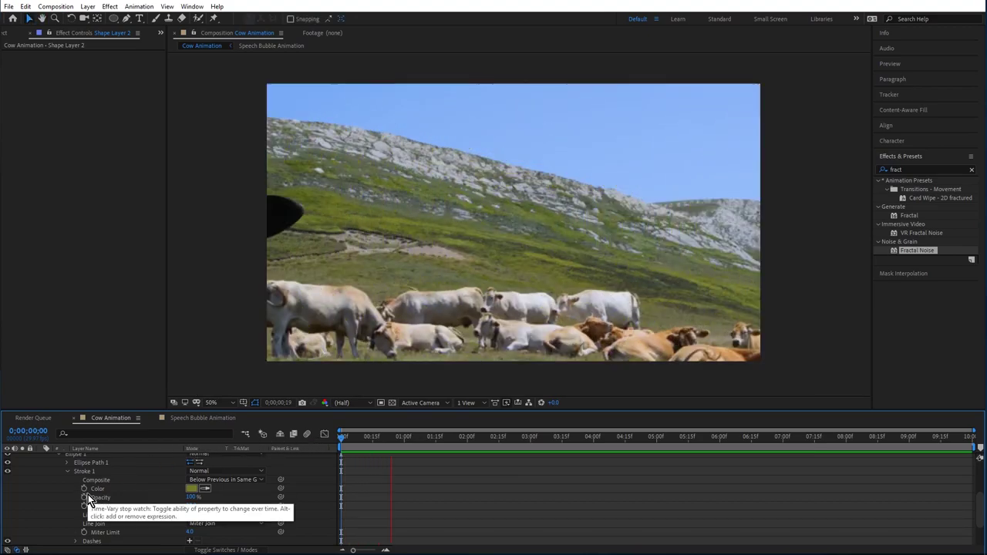